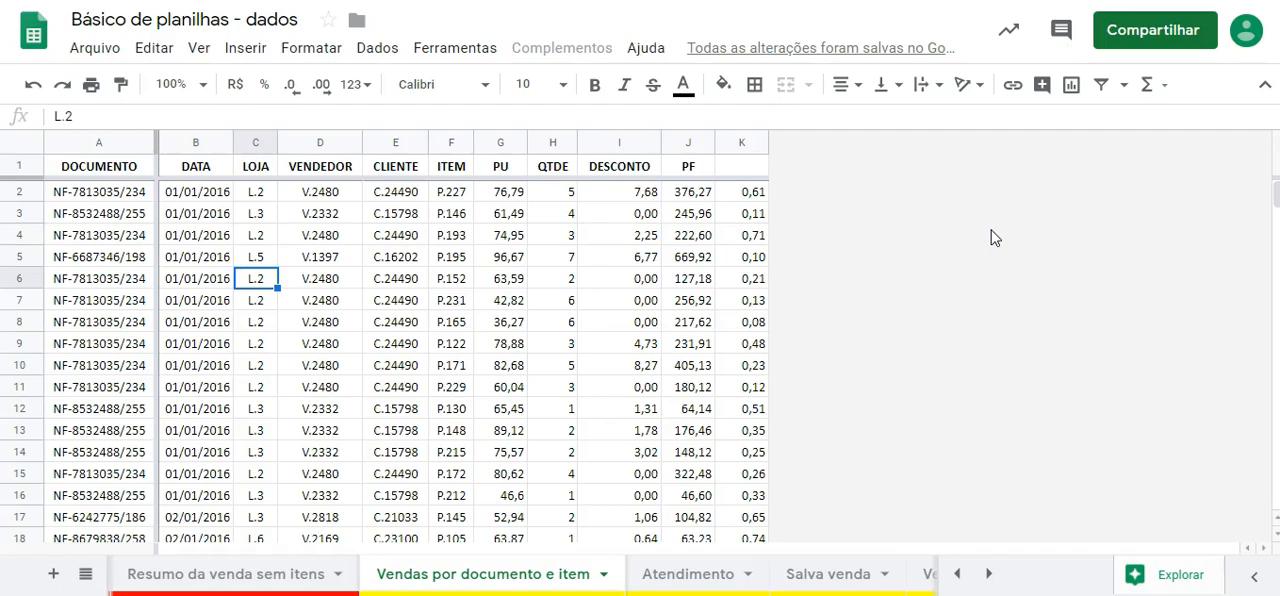
# - Switch to the notes listing the Google spreadsheet tutorial links, read them, and return to the sales spreadsheet
pyautogui.hotkey('alt', 'Tab')
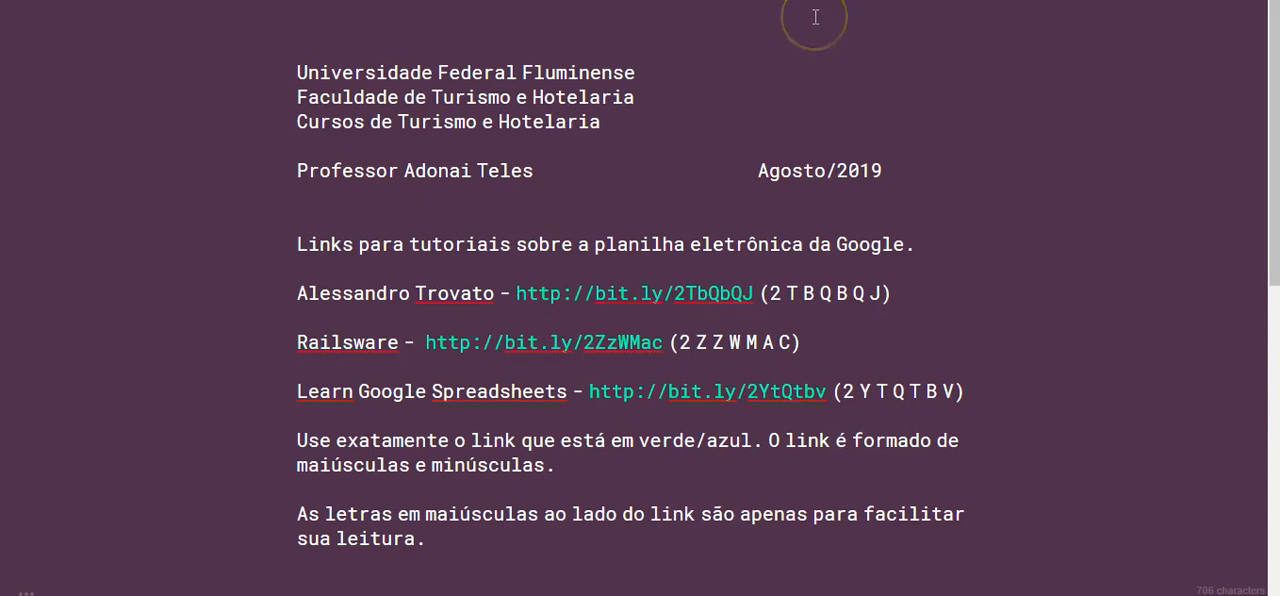
pyautogui.hotkey('alt', 'Tab')
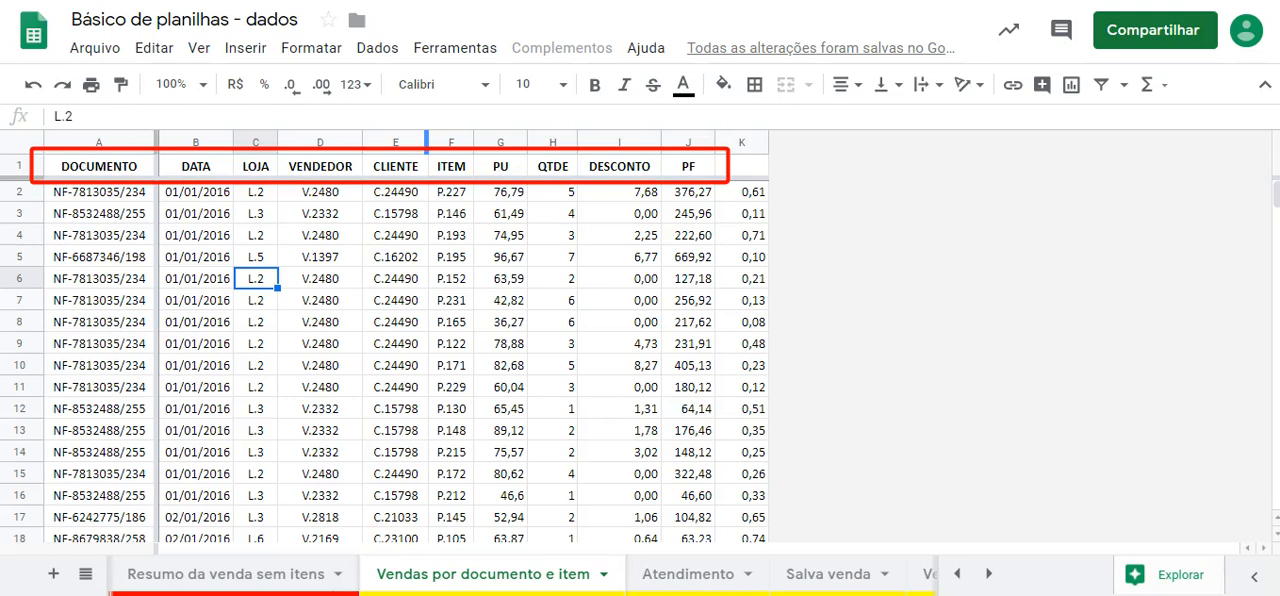
# - Annotate every column from DOCUMENTO to PF with a red vertical line over the first data rows
pyautogui.moveTo(107, 188); pyautogui.dragTo(108, 270)
pyautogui.moveTo(195, 194); pyautogui.dragTo(195, 278)
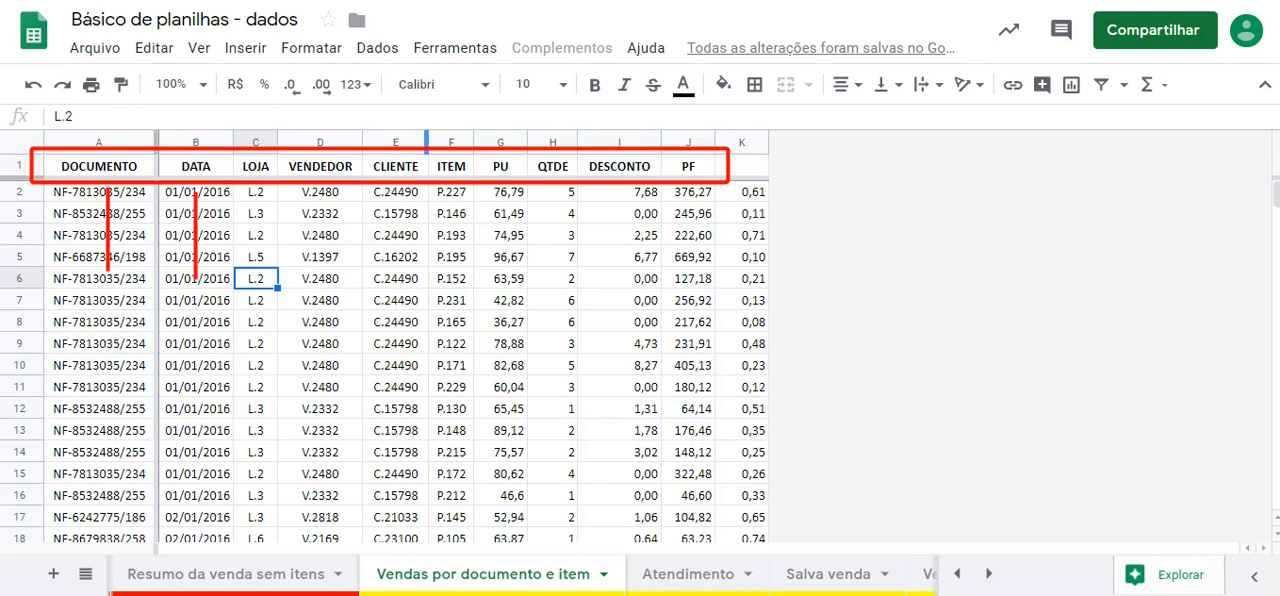
pyautogui.moveTo(261, 188); pyautogui.dragTo(261, 274)
pyautogui.moveTo(322, 194); pyautogui.dragTo(322, 268)
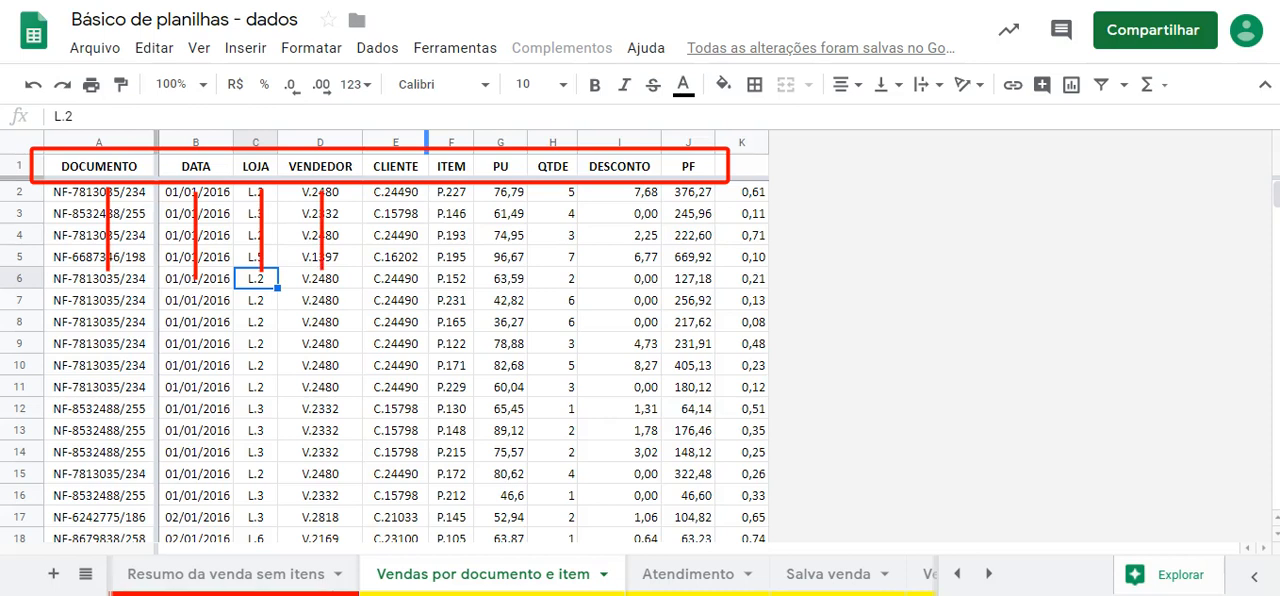
pyautogui.moveTo(404, 190); pyautogui.dragTo(404, 274)
pyautogui.moveTo(456, 194); pyautogui.dragTo(456, 264)
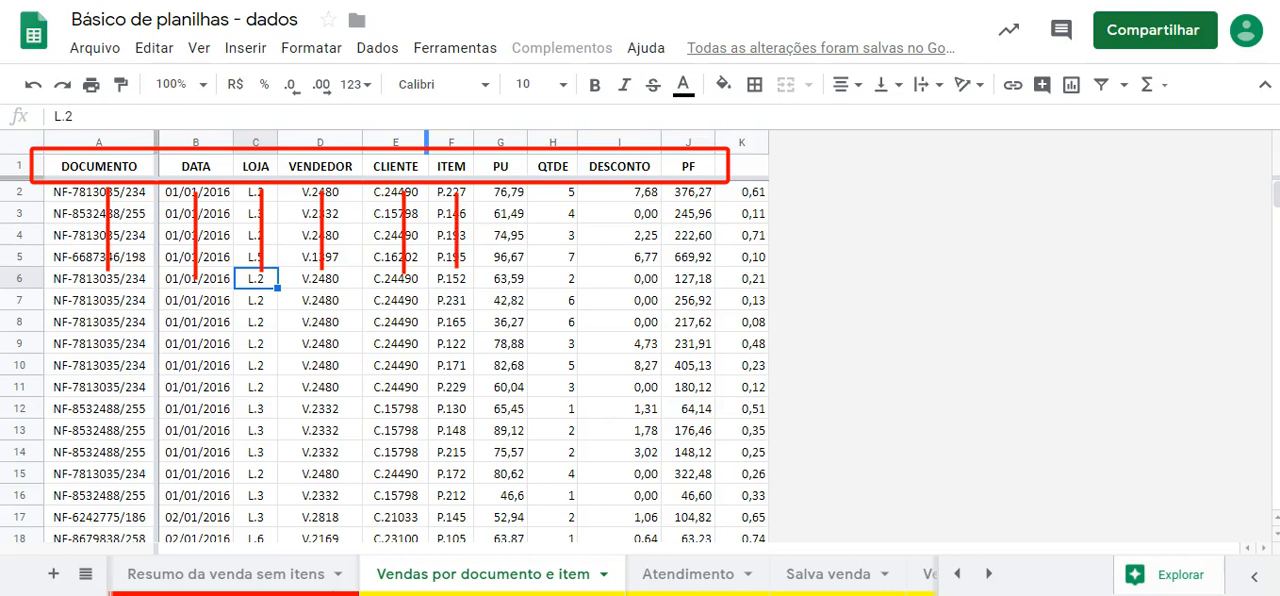
pyautogui.moveTo(502, 190); pyautogui.dragTo(502, 274)
pyautogui.moveTo(568, 190); pyautogui.dragTo(568, 275)
pyautogui.moveTo(644, 190); pyautogui.dragTo(644, 268)
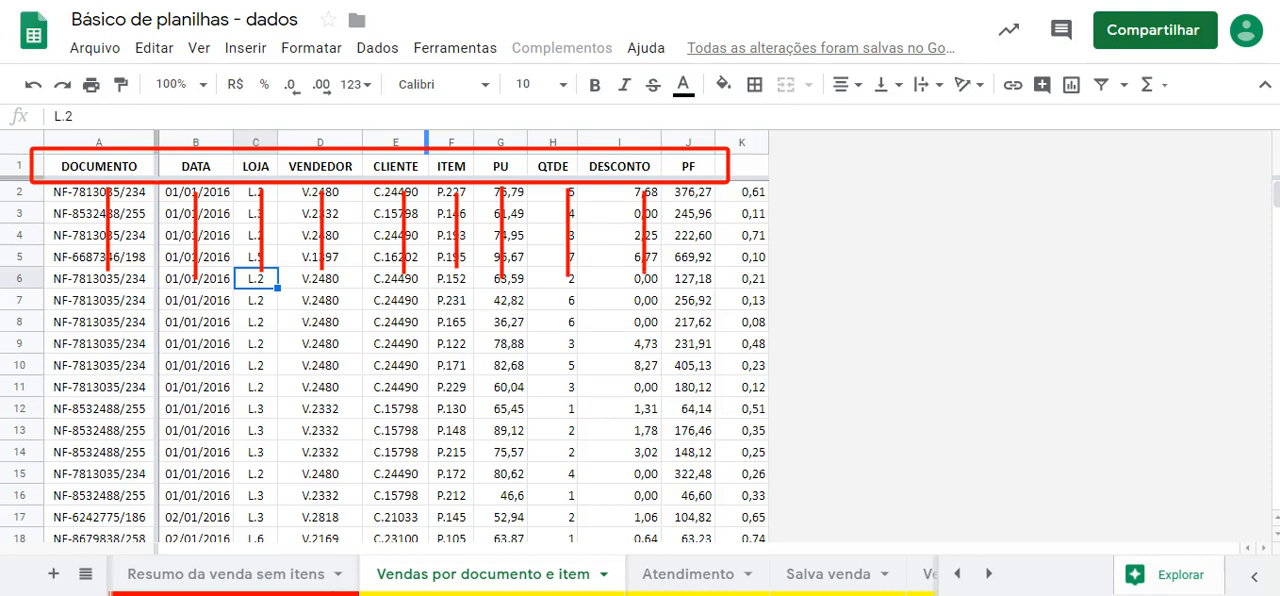
pyautogui.moveTo(696, 190); pyautogui.dragTo(696, 274)
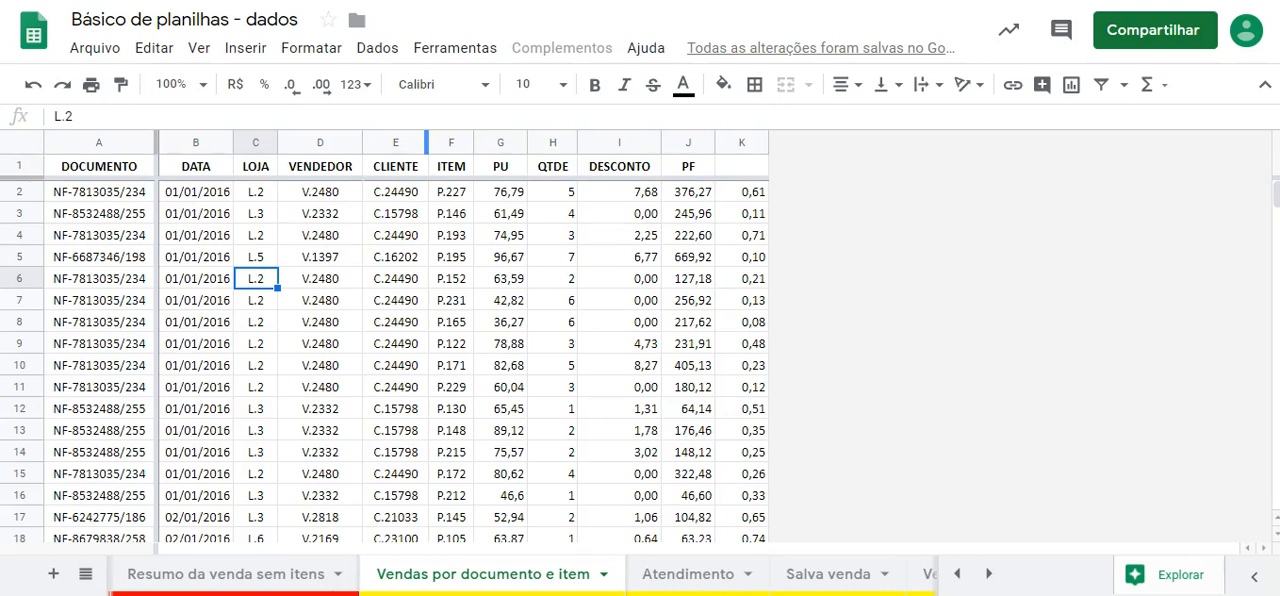
# - Delete the unlabelled column K from the Vendas por documento e item sheet
pyautogui.click(742, 138)
pyautogui.rightClick(742, 138)
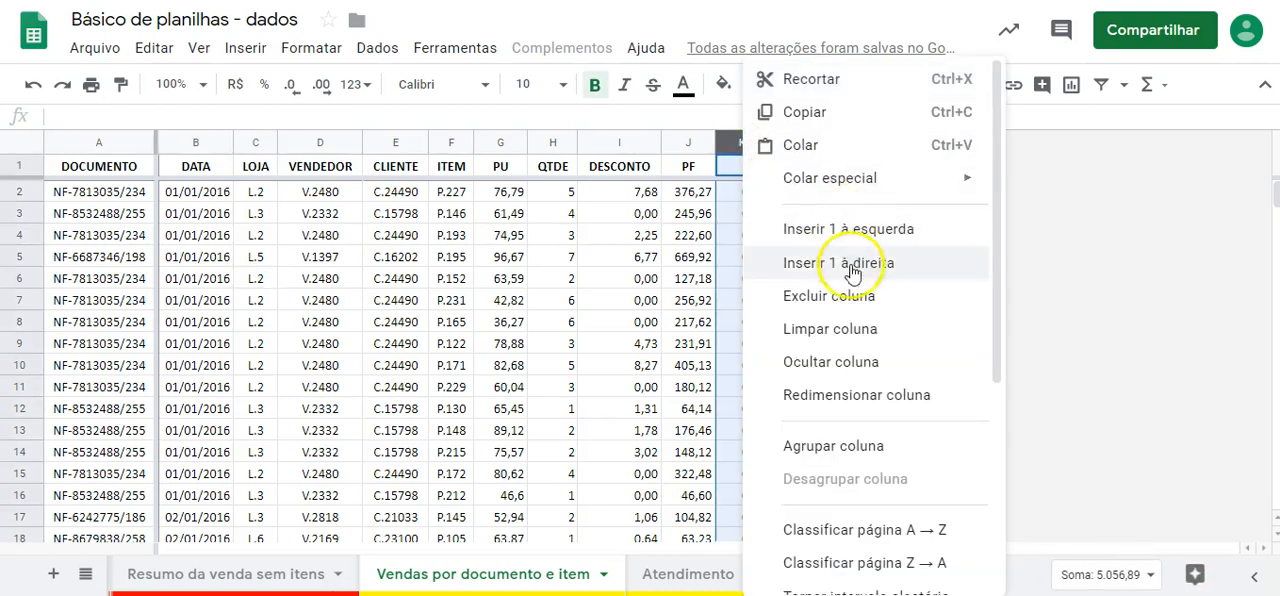
pyautogui.click(857, 296)
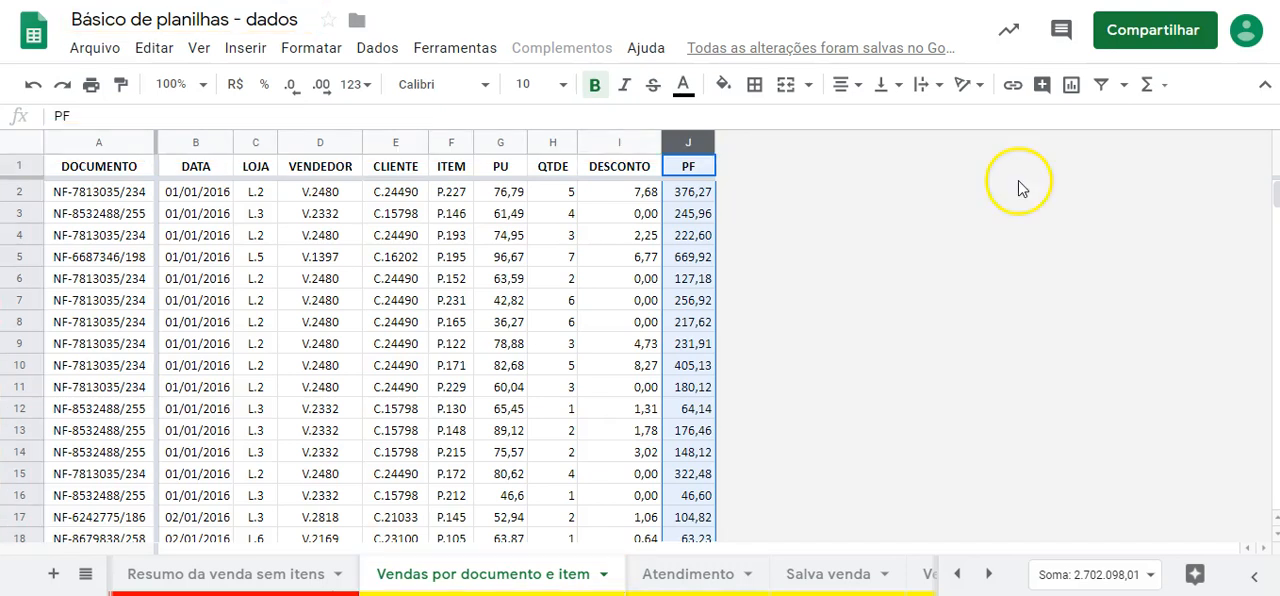
# - Examine the last records of the sales data and return to the first rows with the PF header selected
pyautogui.moveTo(1276, 200); pyautogui.dragTo(1276, 485)
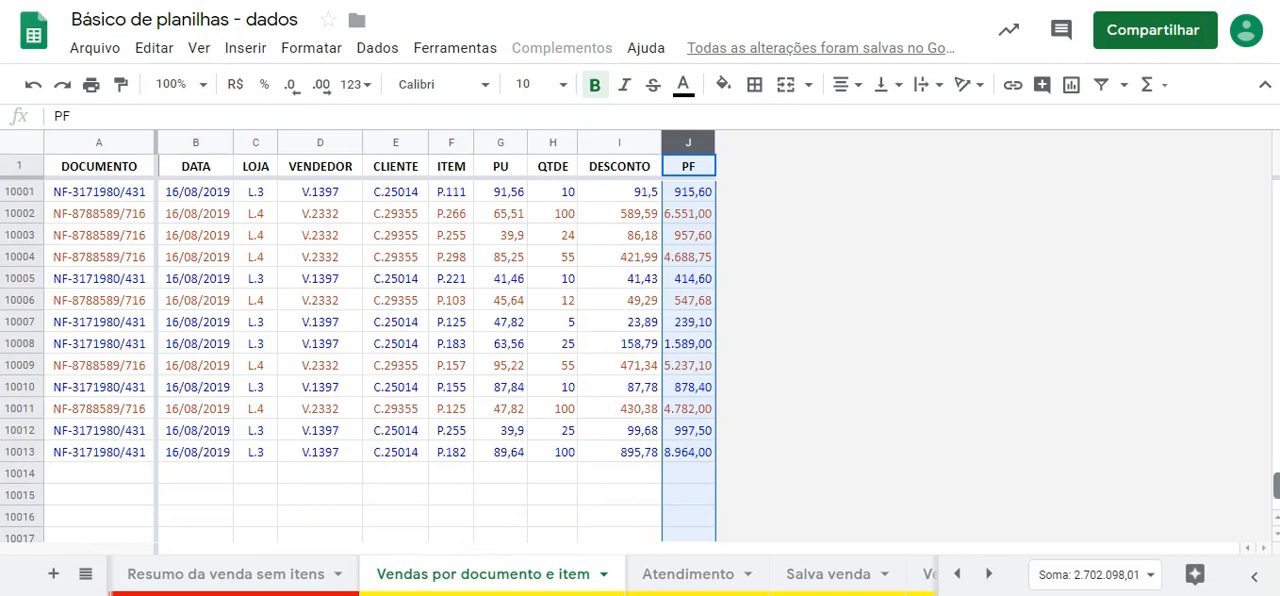
pyautogui.moveTo(1276, 485); pyautogui.dragTo(1270, 193)
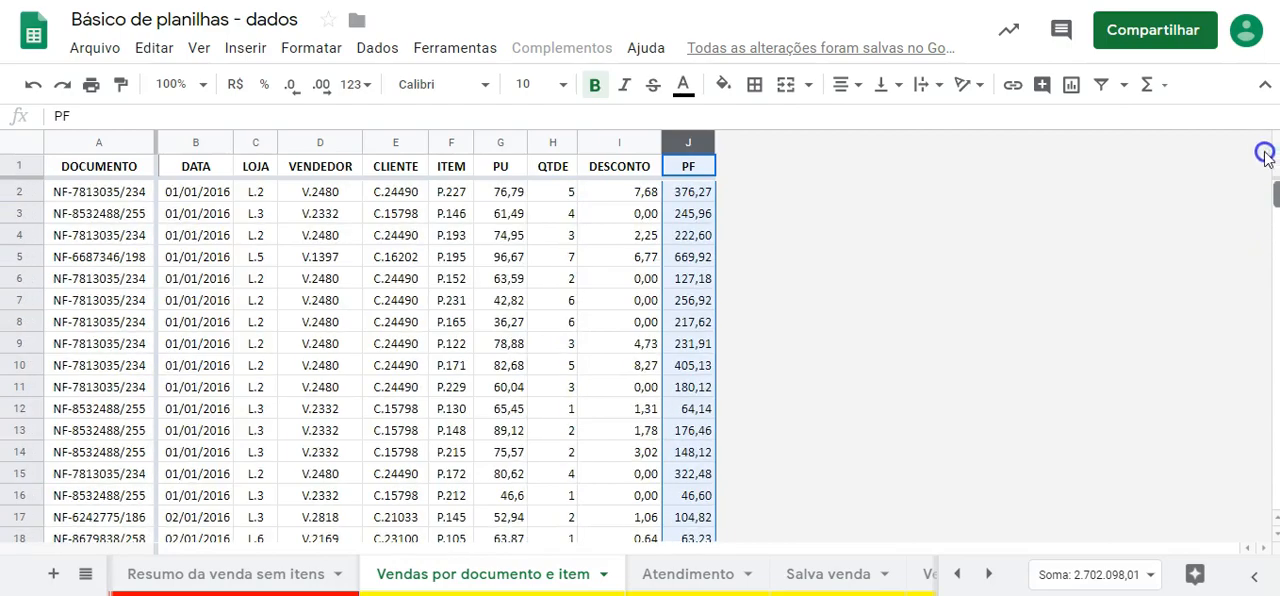
pyautogui.moveTo(1266, 157)
pyautogui.mouseDown()
pyautogui.moveTo(1276, 435)
pyautogui.moveTo(1274, 168)
pyautogui.mouseUp()
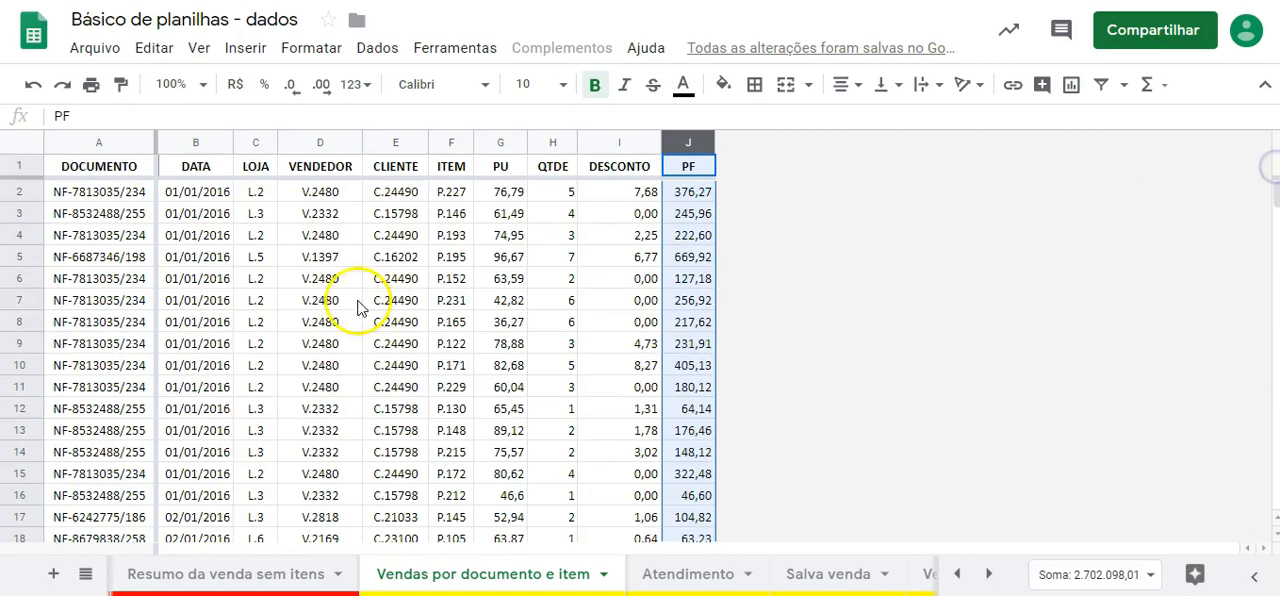
pyautogui.click(696, 172)
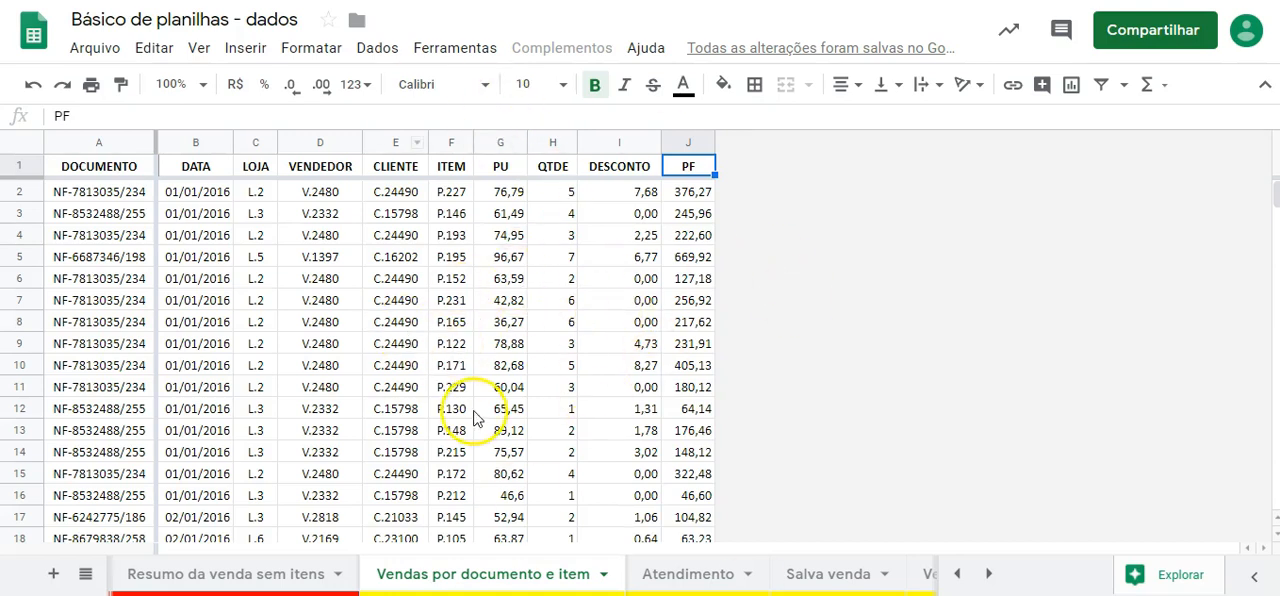
pyautogui.scroll(-4, 445, 375)
pyautogui.scroll(4, 445, 375)
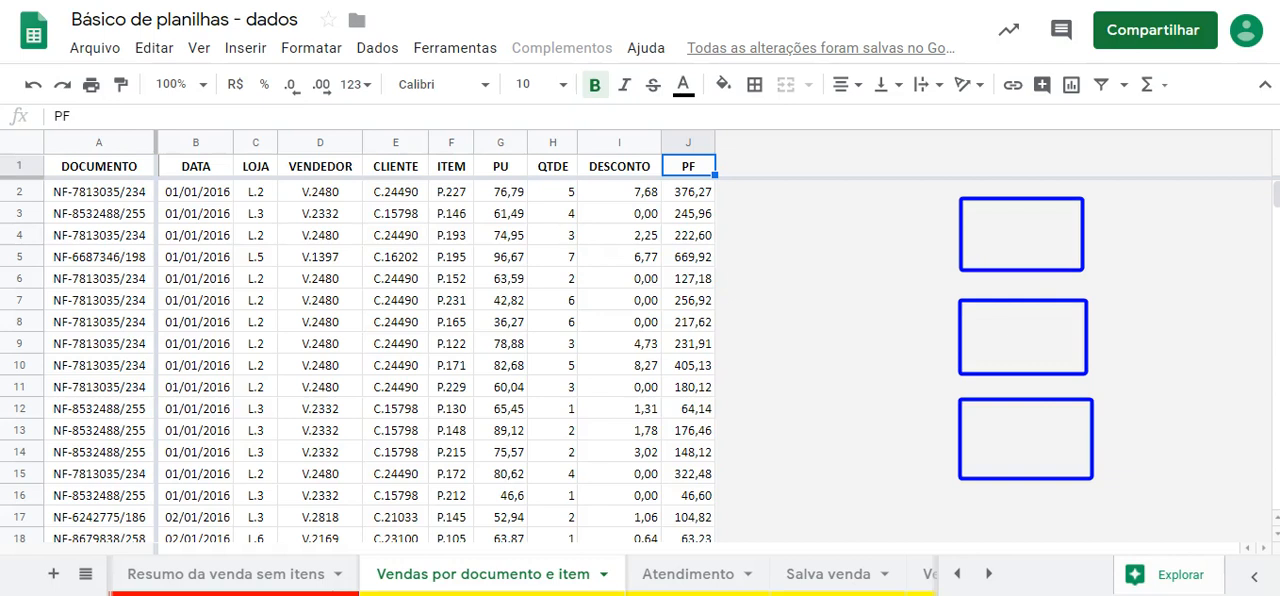
# - Label the three blue annotation boxes a, b and c from top to bottom
pyautogui.write('a')
pyautogui.write('B')
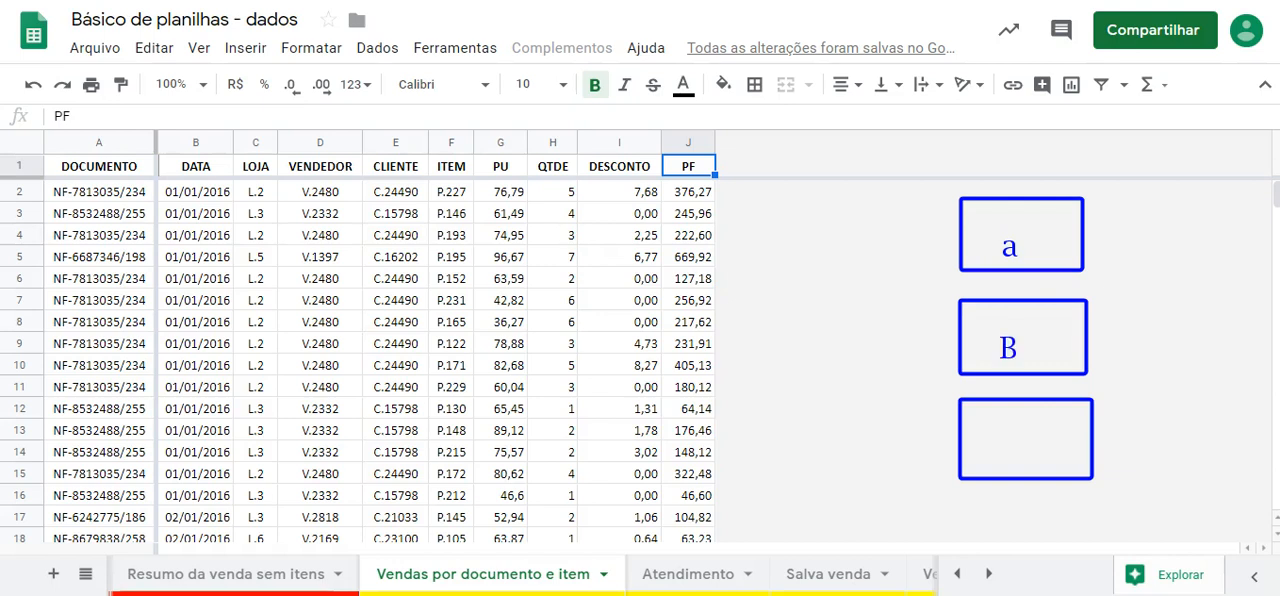
pyautogui.press('BackSpace')
pyautogui.write('c')
pyautogui.press('BackSpace')
pyautogui.write('bc')
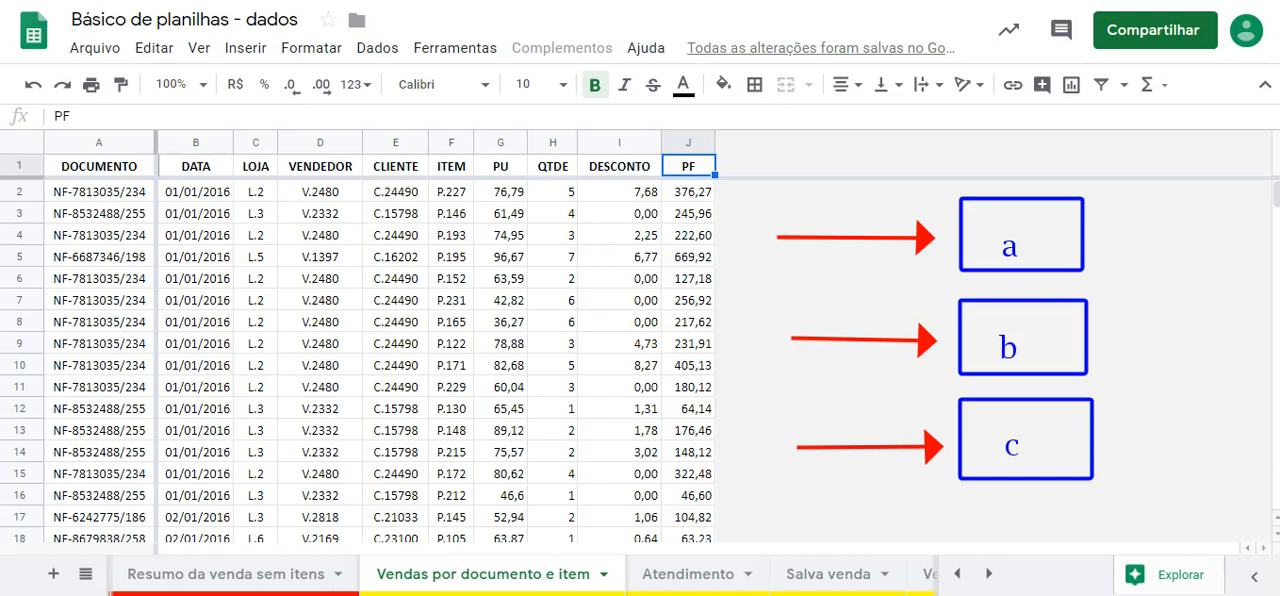
# - Draw a tall red box beside the three labelled boxes and connect each of them to it with a red arrow
pyautogui.moveTo(1179, 199)
pyautogui.mouseDown()
pyautogui.moveTo(1218, 462)
pyautogui.moveTo(1258, 482)
pyautogui.mouseUp()
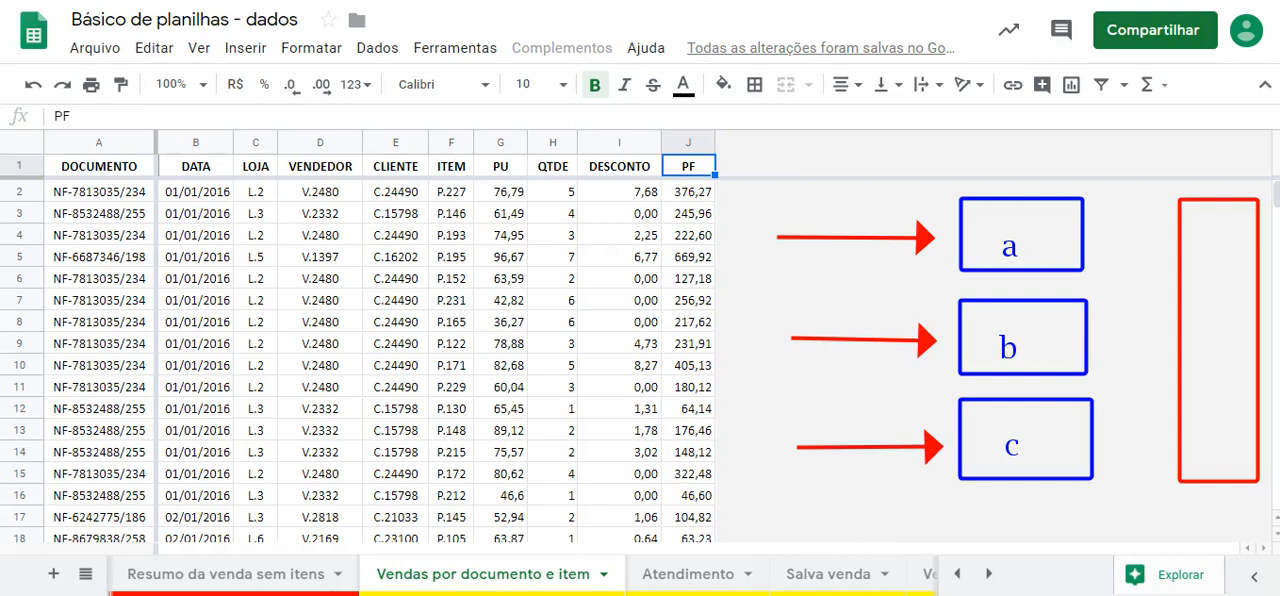
pyautogui.moveTo(1098, 234); pyautogui.dragTo(1165, 236)
pyautogui.moveTo(1098, 337); pyautogui.dragTo(1164, 336)
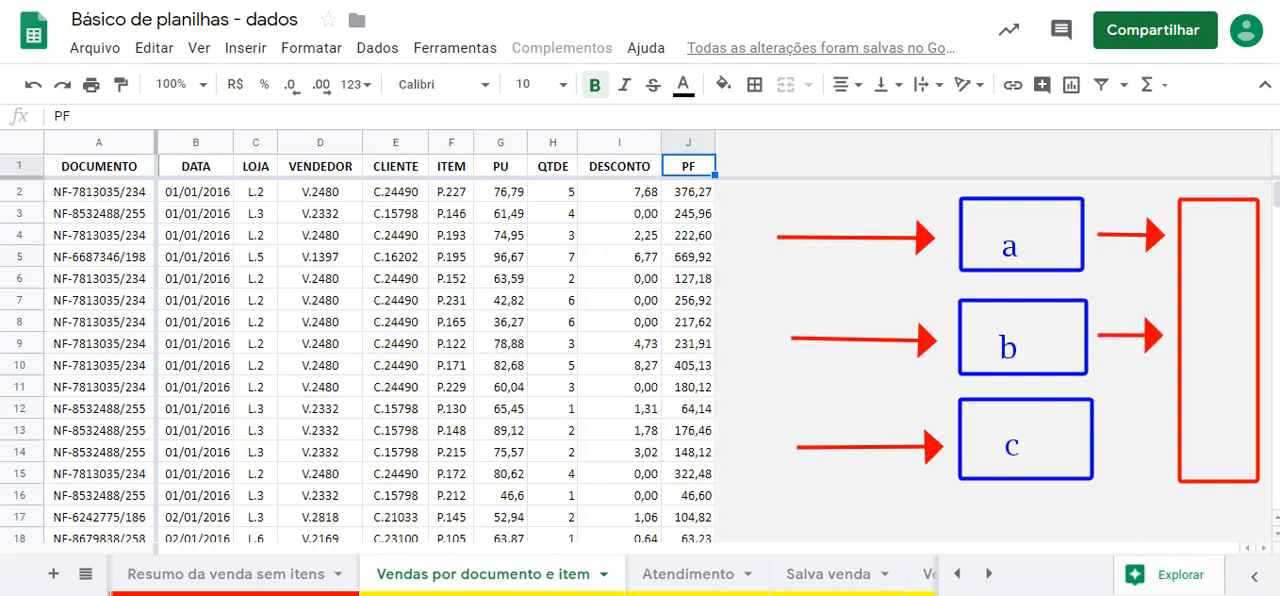
pyautogui.moveTo(1098, 441); pyautogui.dragTo(1165, 441)
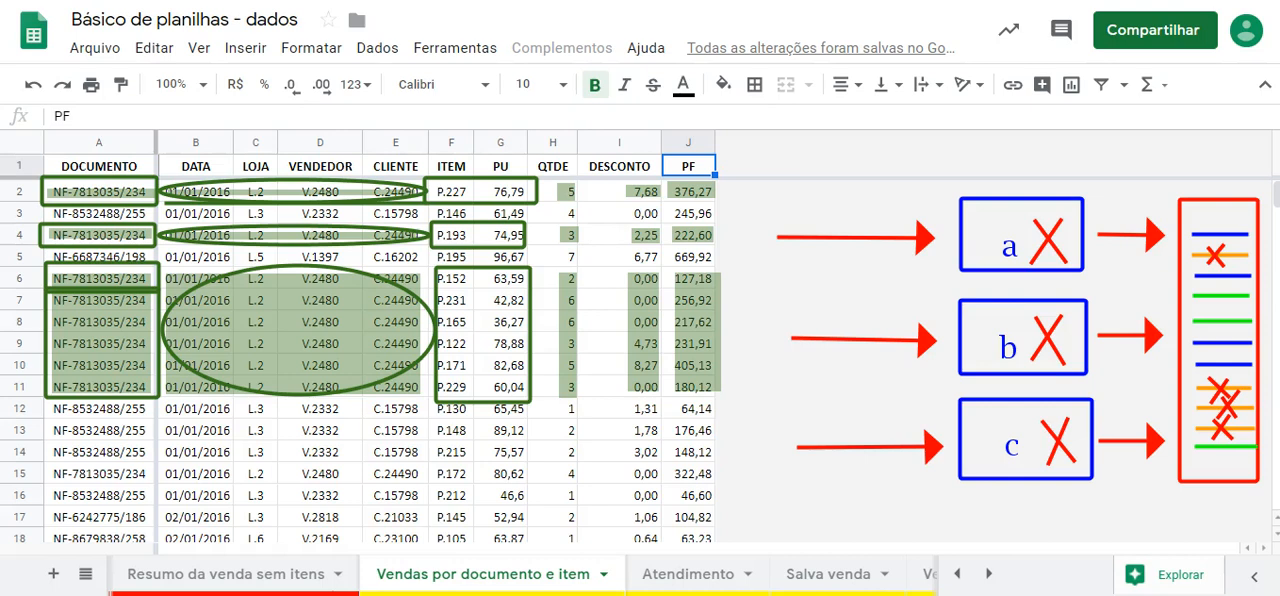
# - Outline the document numbers in rows 2, 3 and 5 of the DOCUMENTO column with annotation boxes
pyautogui.moveTo(44, 179); pyautogui.dragTo(162, 201)
pyautogui.moveTo(45, 207); pyautogui.dragTo(160, 219)
pyautogui.moveTo(45, 245); pyautogui.dragTo(158, 268)
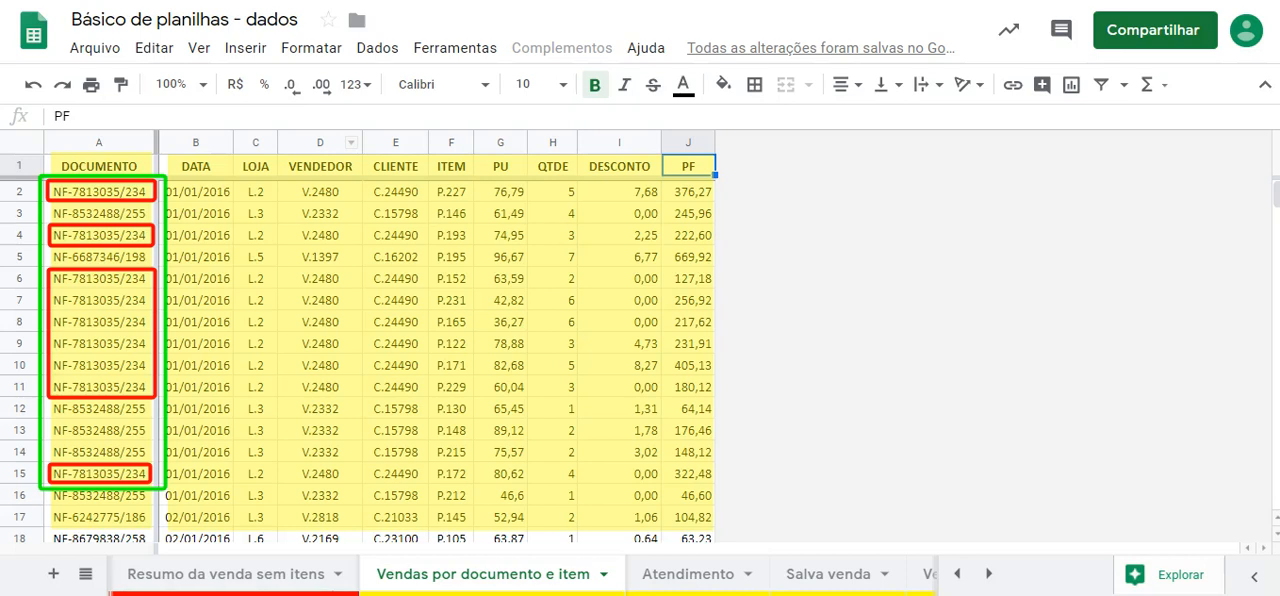
# - Mark the document numbers in rows 2, 3, 5 and 17 with black horizontal annotation lines
pyautogui.moveTo(56, 189); pyautogui.dragTo(149, 189)
pyautogui.moveTo(54, 213); pyautogui.dragTo(155, 213)
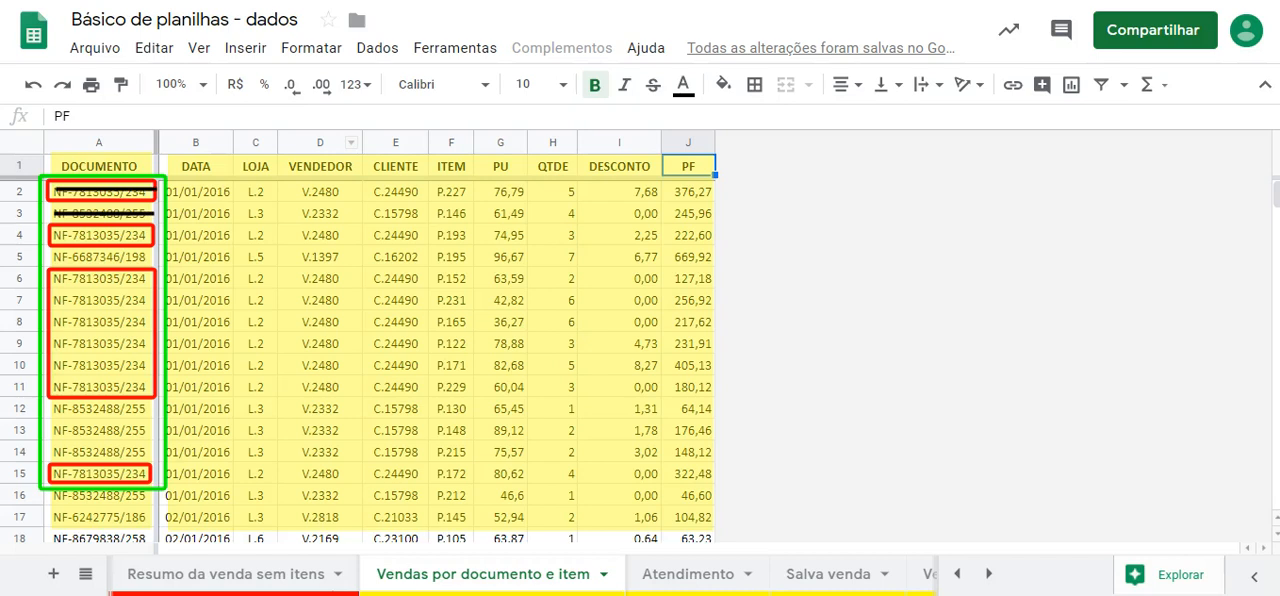
pyautogui.moveTo(47, 258); pyautogui.dragTo(154, 258)
pyautogui.moveTo(54, 513); pyautogui.dragTo(156, 513)
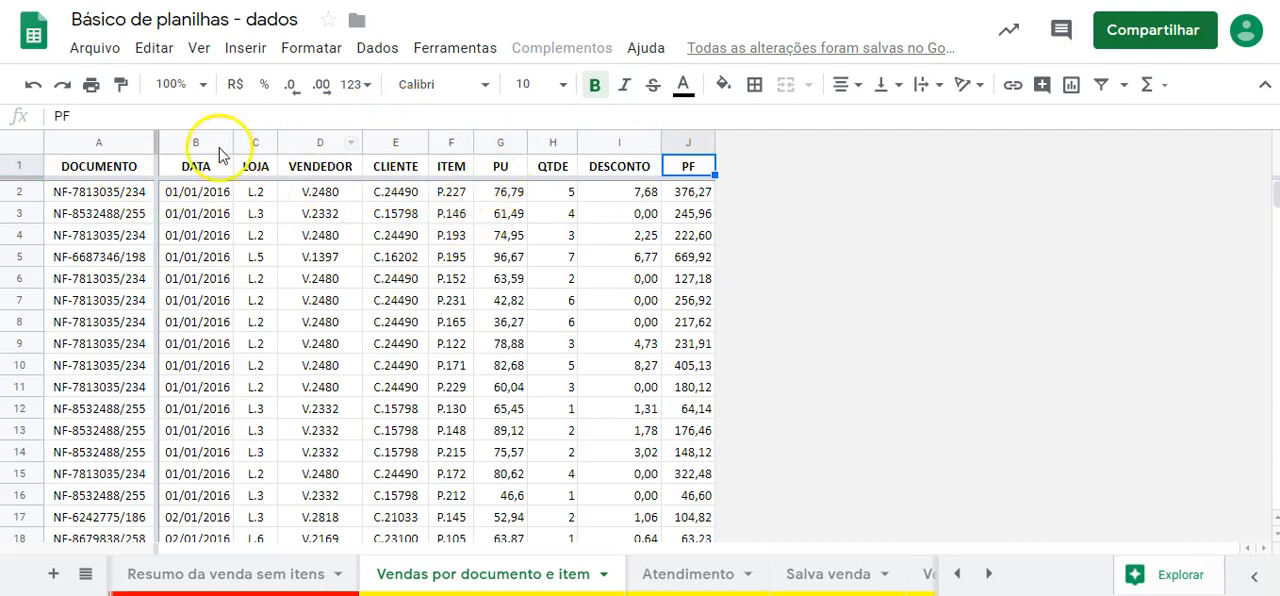
# - Select the whole sheet, open the range sort settings, and specify that the data has a header row
pyautogui.click(33, 150)
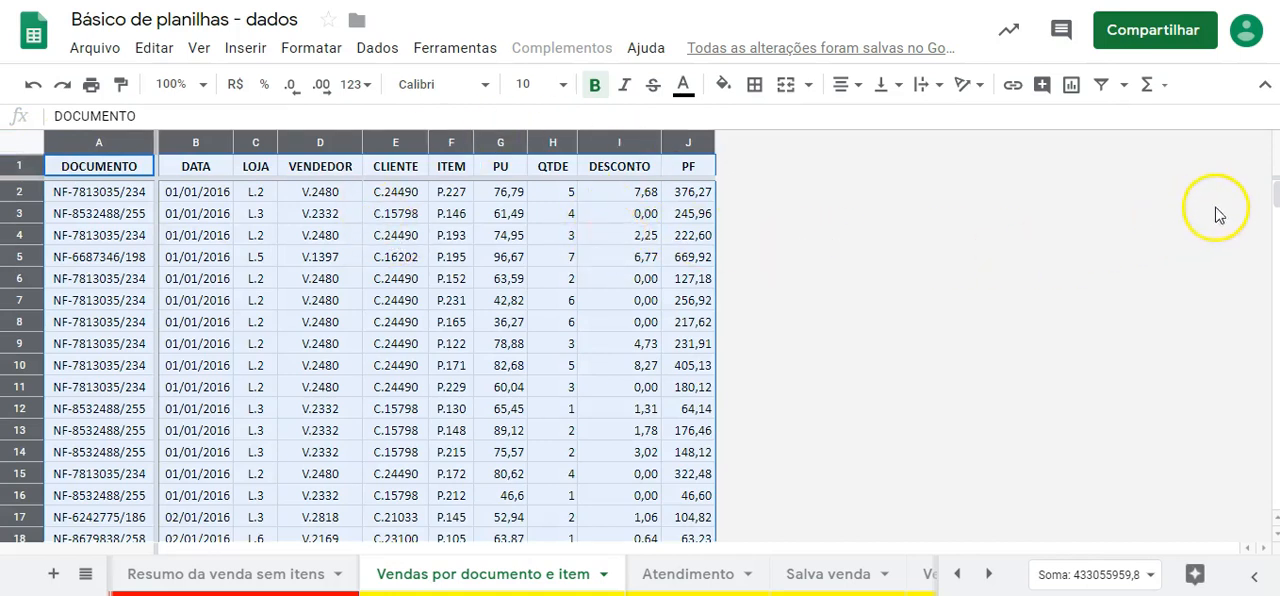
pyautogui.moveTo(1276, 192)
pyautogui.mouseDown()
pyautogui.moveTo(1274, 494)
pyautogui.moveTo(1275, 194)
pyautogui.mouseUp()
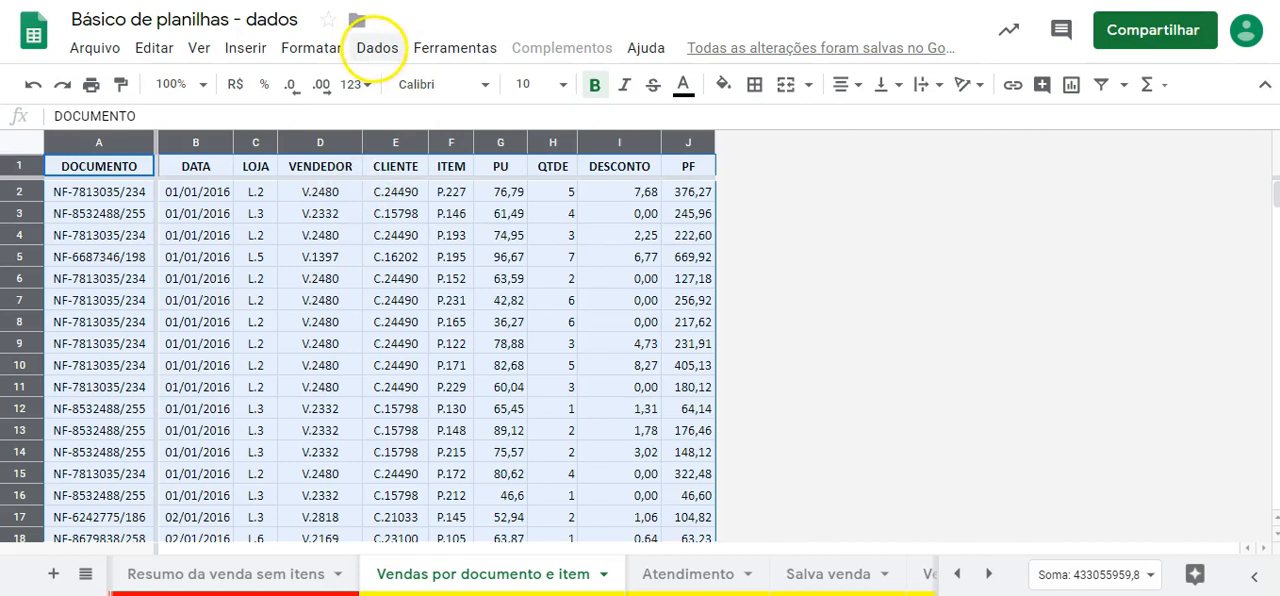
pyautogui.click(375, 50)
pyautogui.moveTo(455, 47)
pyautogui.moveTo(380, 50)
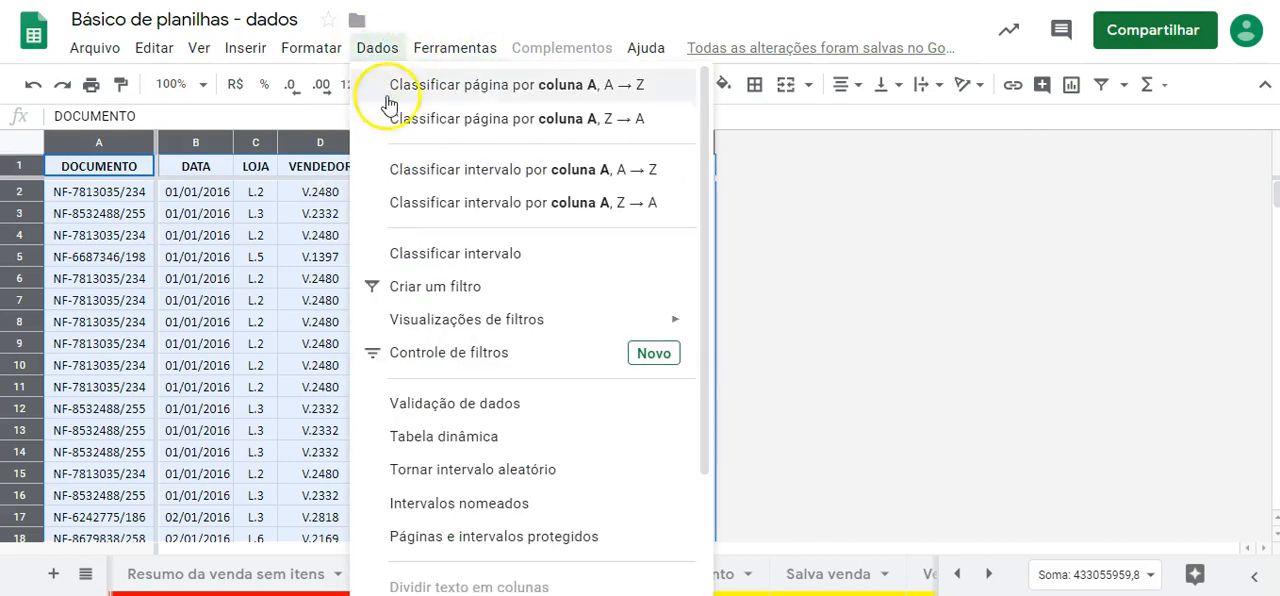
pyautogui.click(443, 254)
pyautogui.click(410, 219)
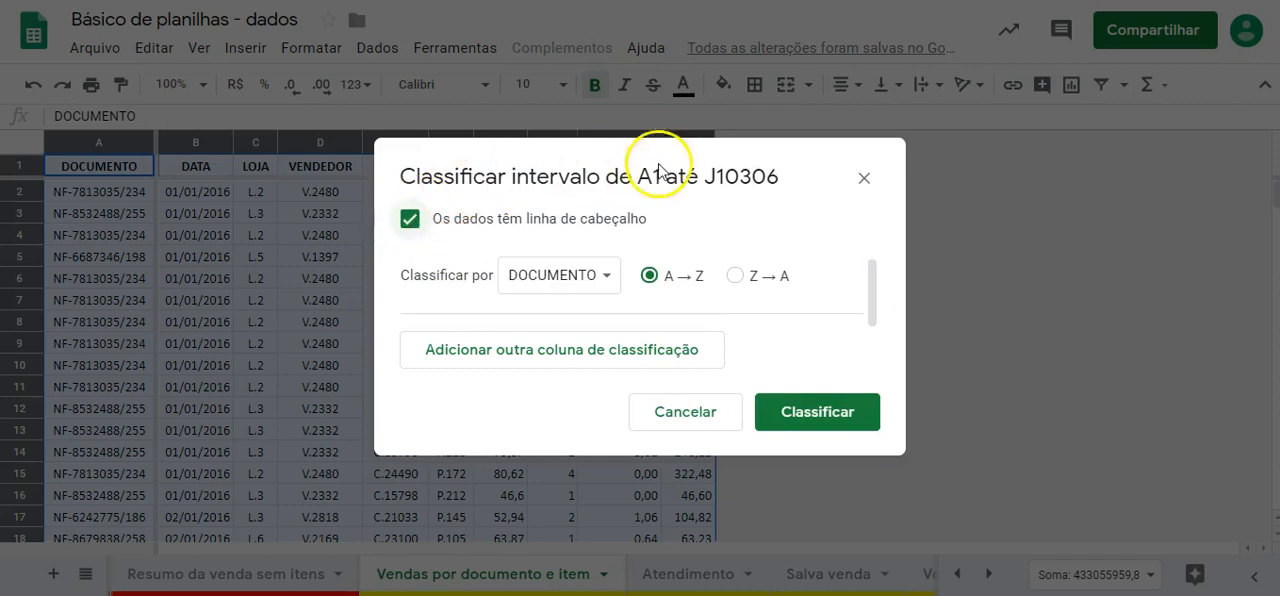
pyautogui.moveTo(618, 151); pyautogui.dragTo(680, 141)
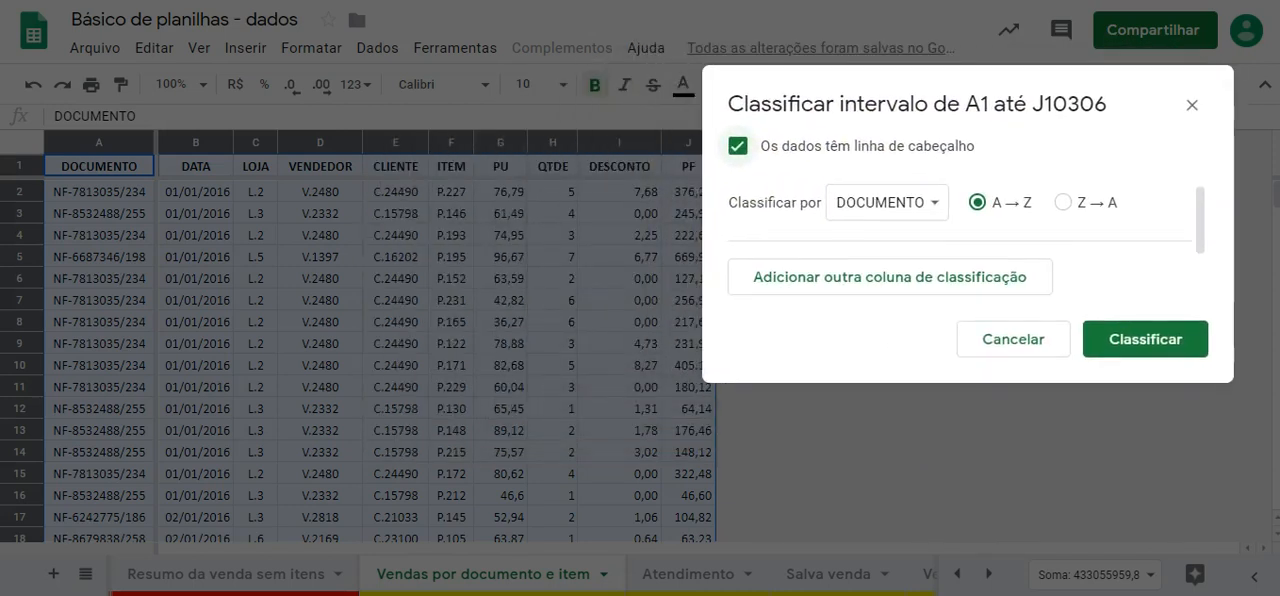
# - Turn the header row option off and back on to compare the available sort column names
pyautogui.click(756, 150)
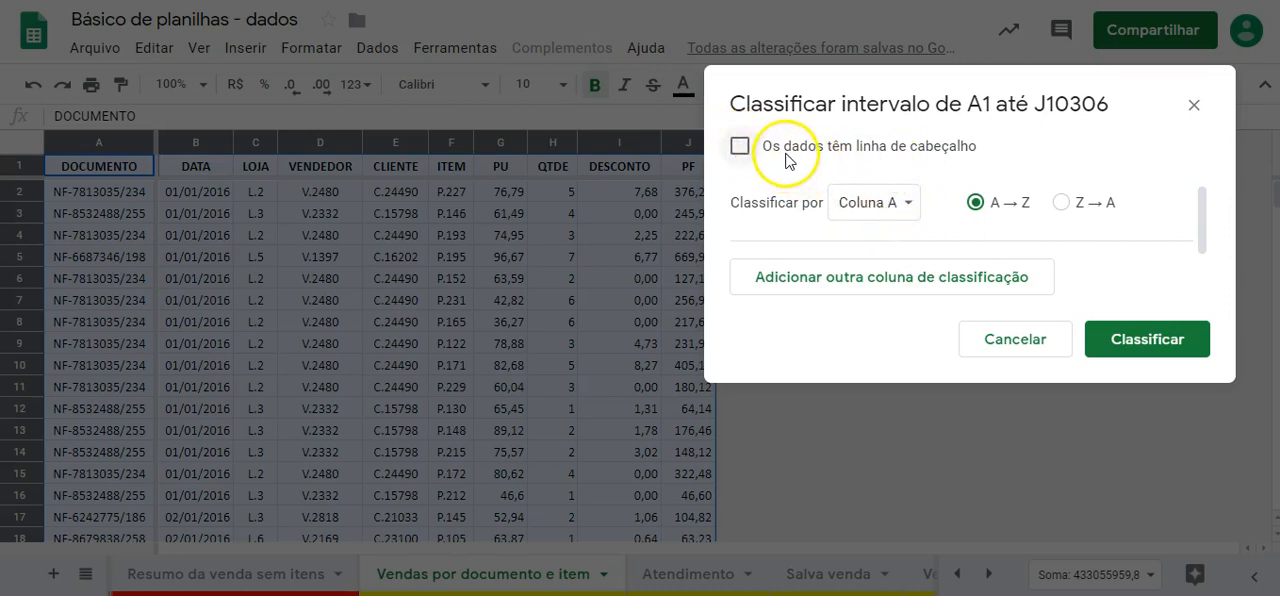
pyautogui.click(900, 204)
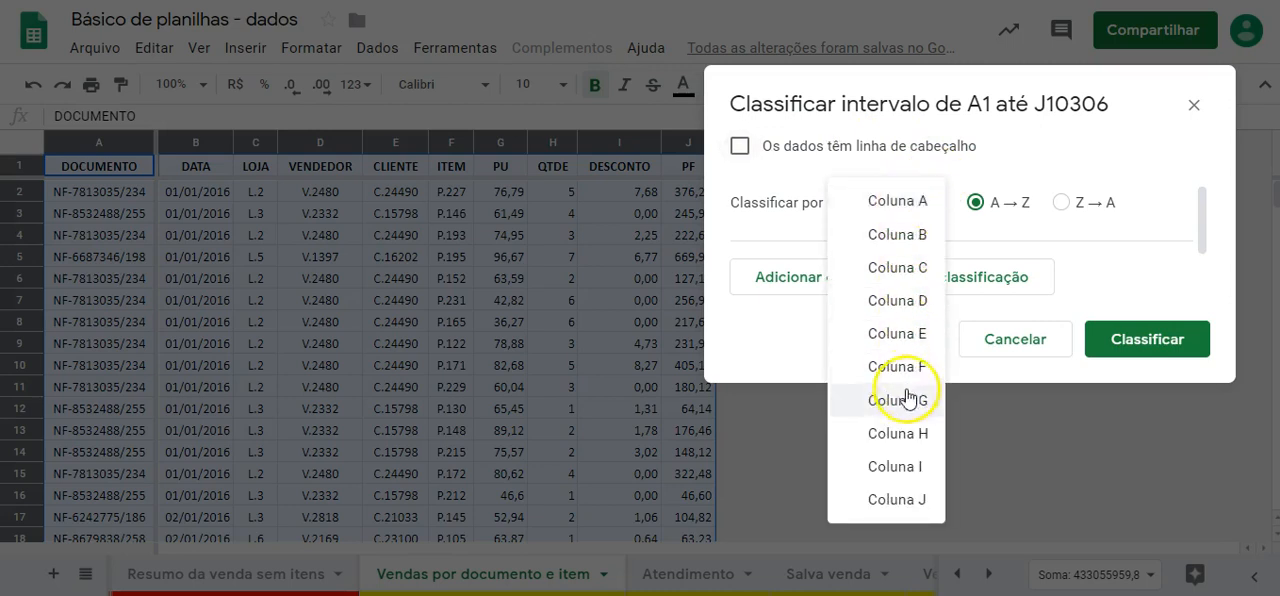
pyautogui.click(1005, 148)
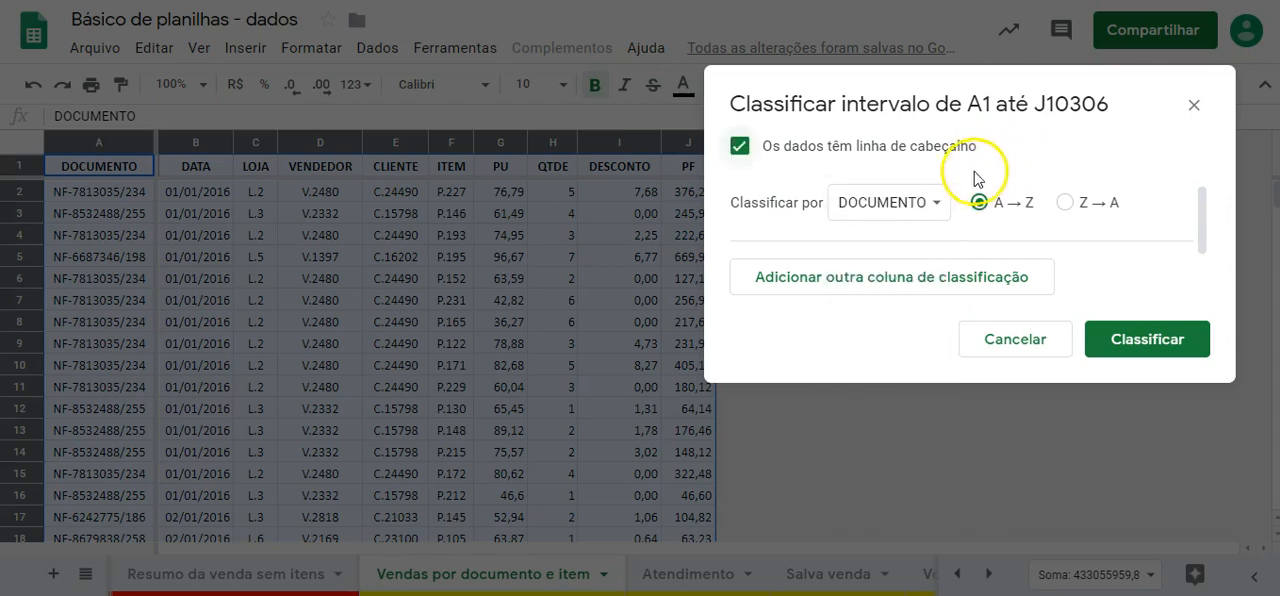
pyautogui.click(742, 150)
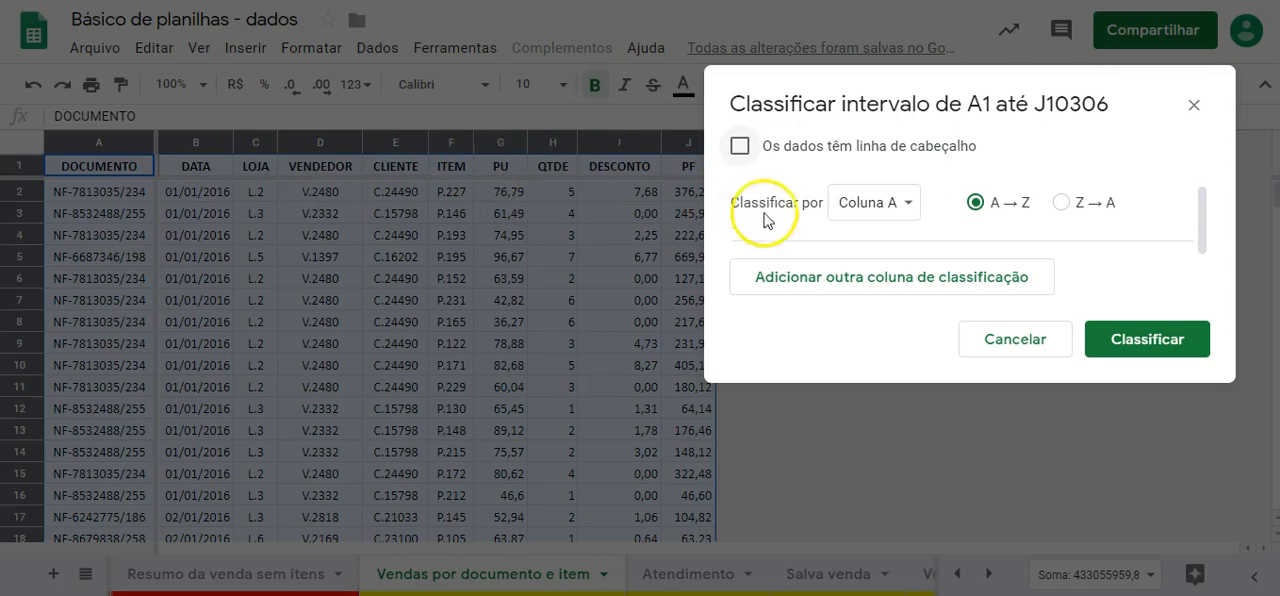
pyautogui.click(741, 148)
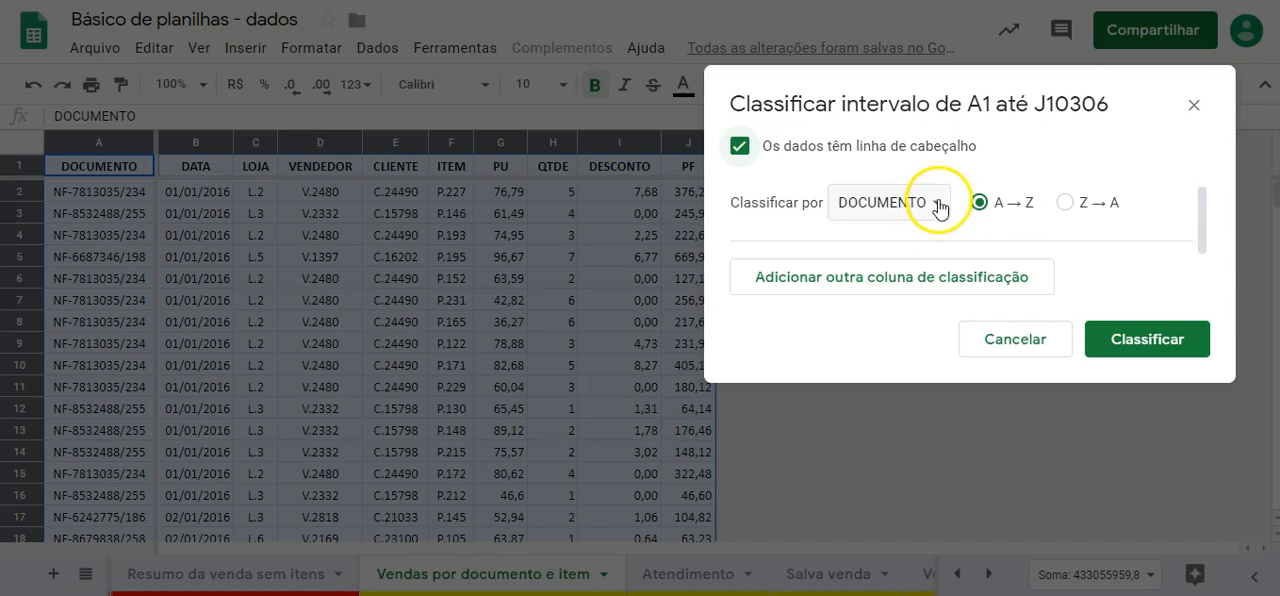
# - Choose DOCUMENTO as the first sort column in A → Z order and add a second sort column
pyautogui.click(938, 204)
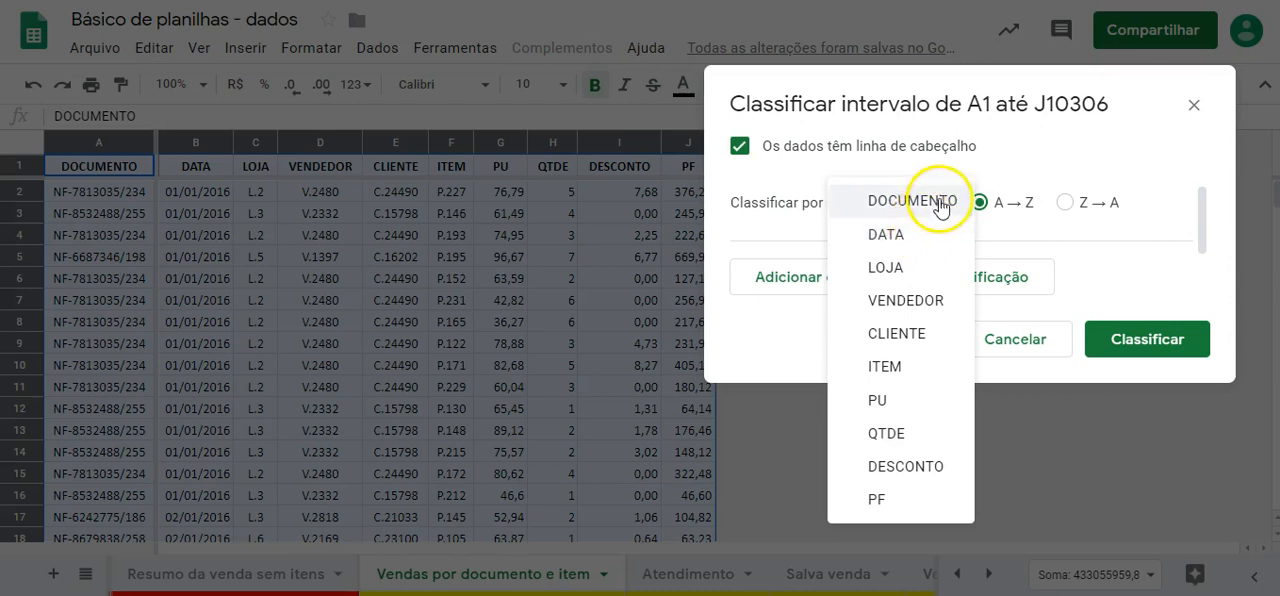
pyautogui.click(938, 206)
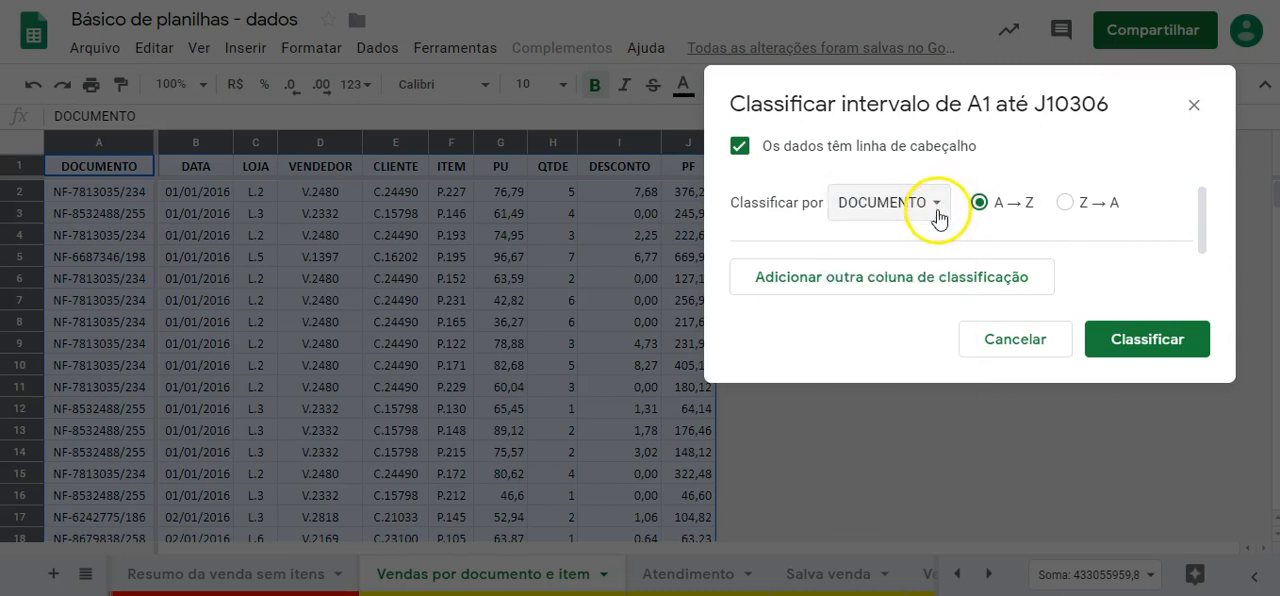
pyautogui.click(938, 286)
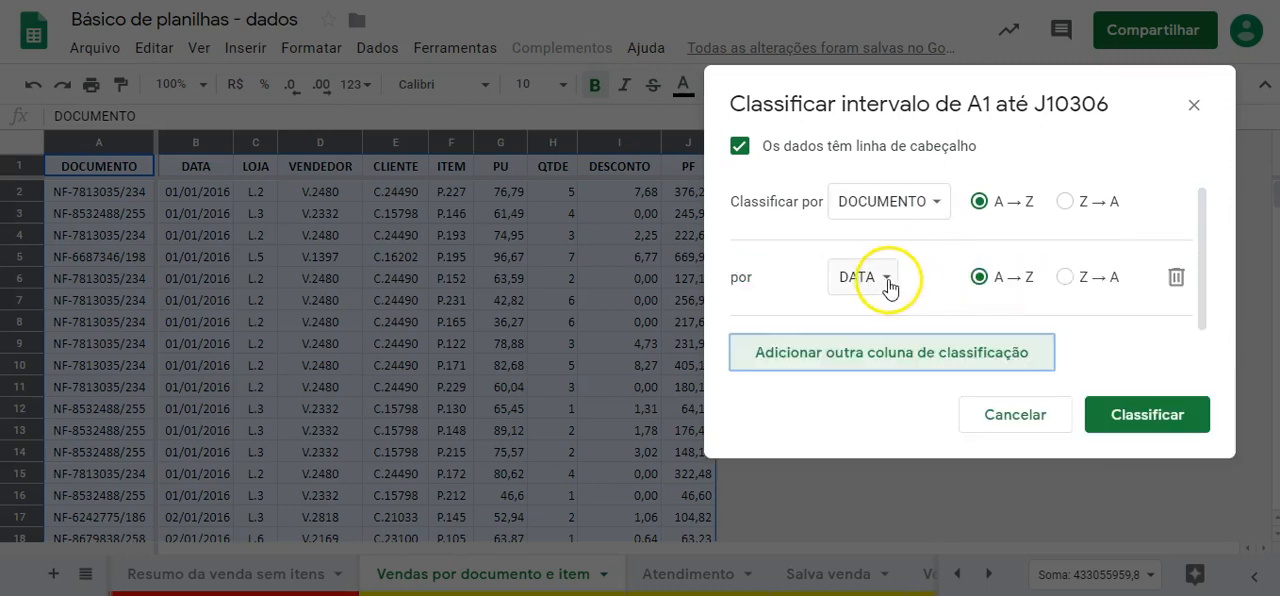
# - Set DATA as the second sort column and add ITEM as the third, both in A → Z order
pyautogui.click(887, 279)
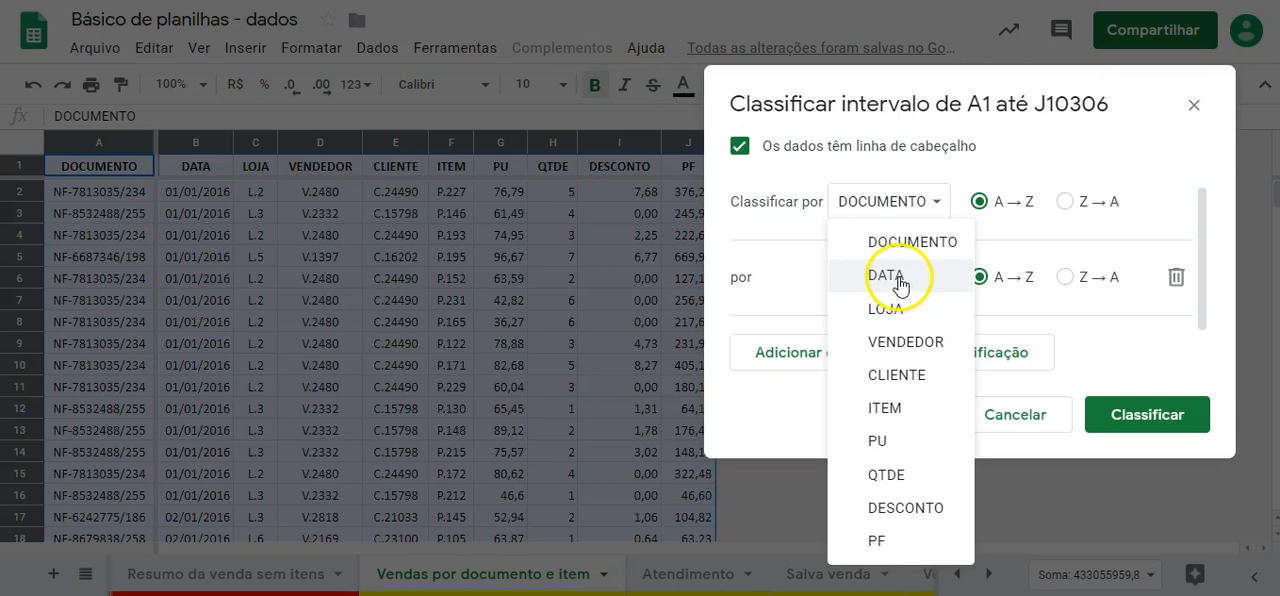
pyautogui.click(905, 280)
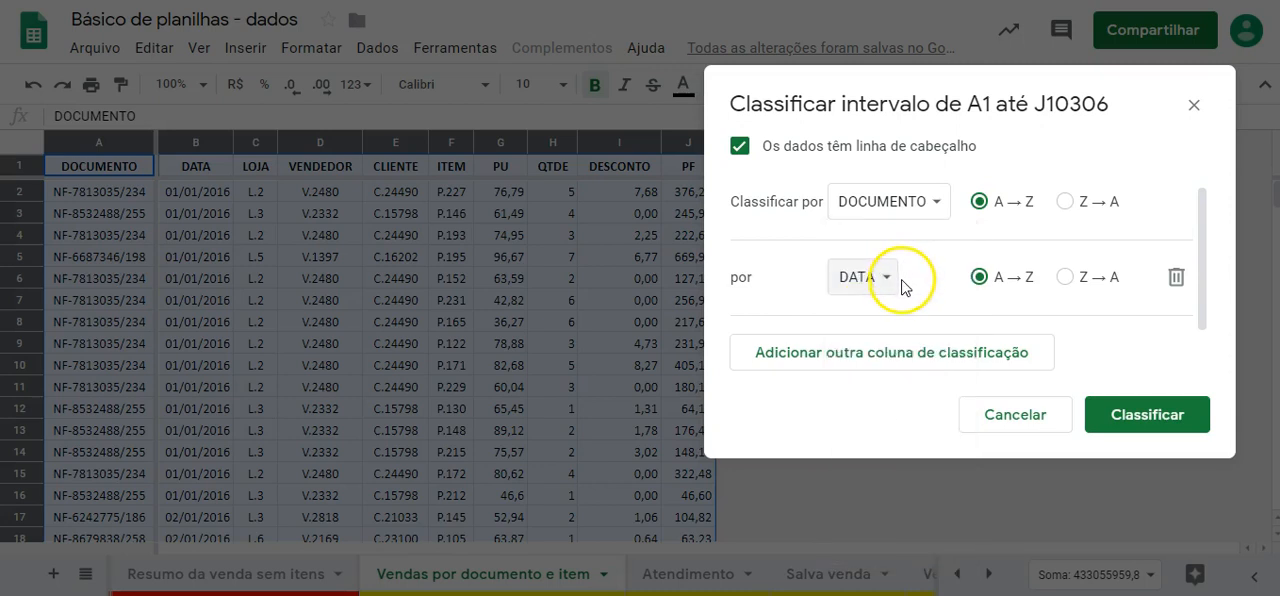
pyautogui.click(903, 353)
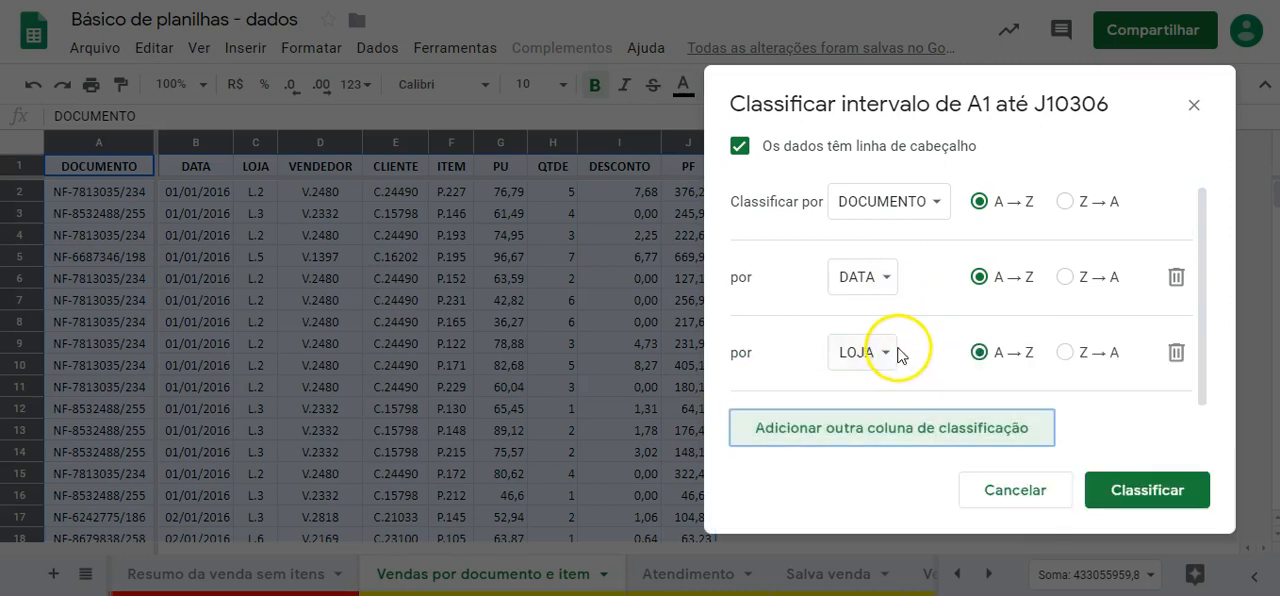
pyautogui.click(892, 353)
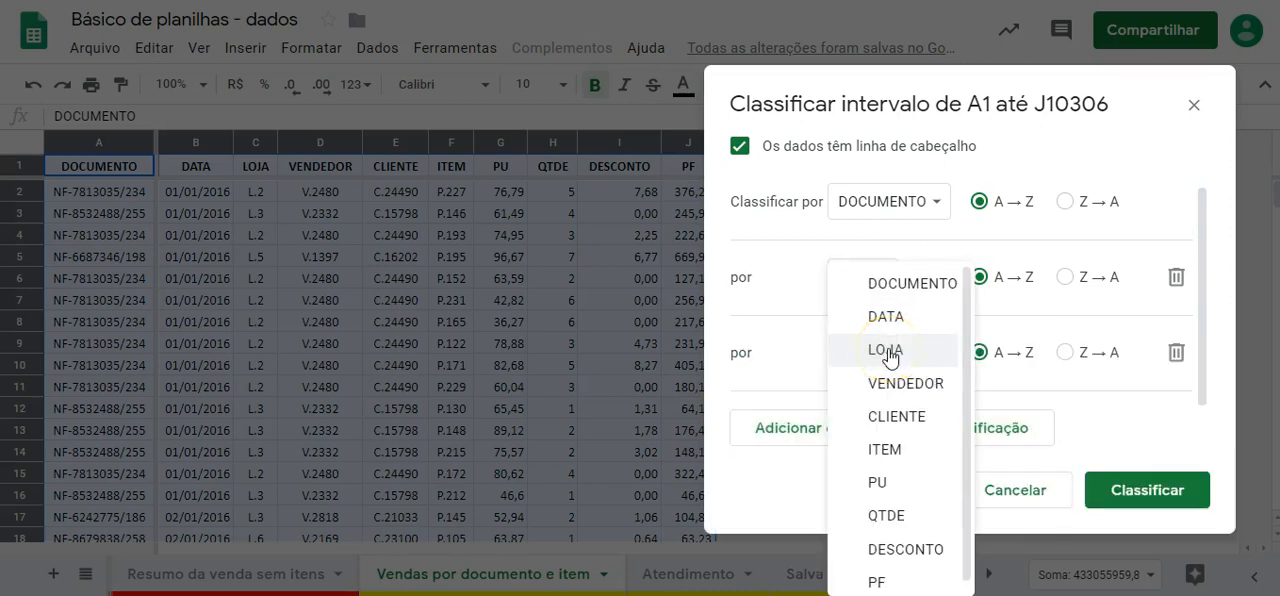
pyautogui.click(906, 452)
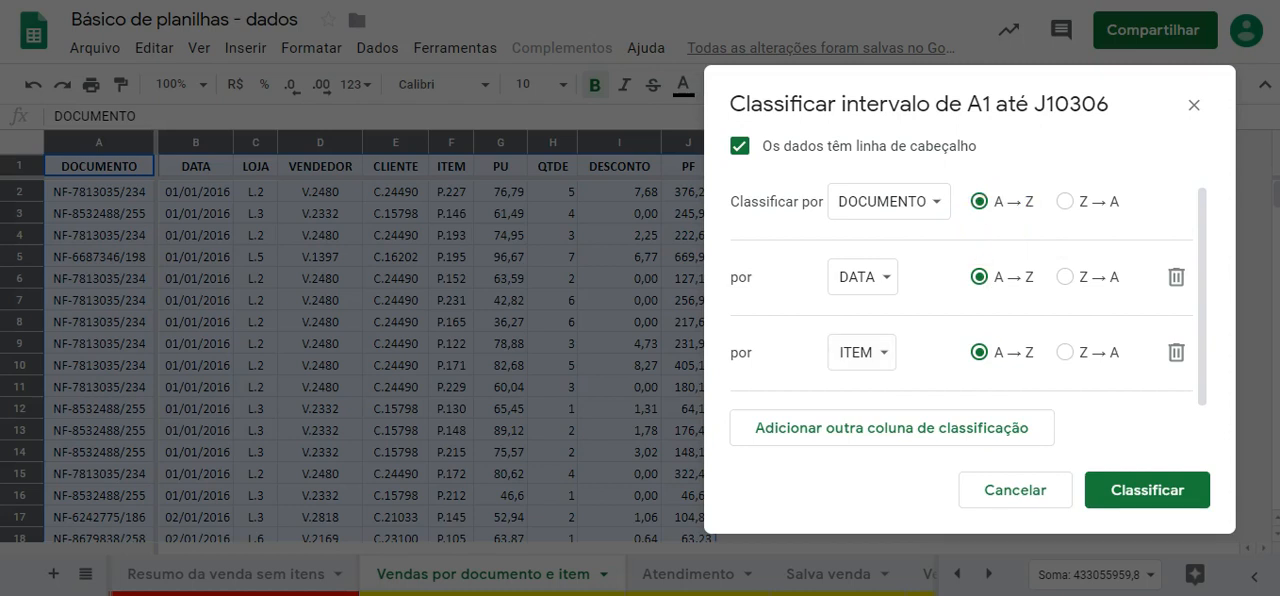
pyautogui.moveTo(824, 176); pyautogui.dragTo(824, 240)
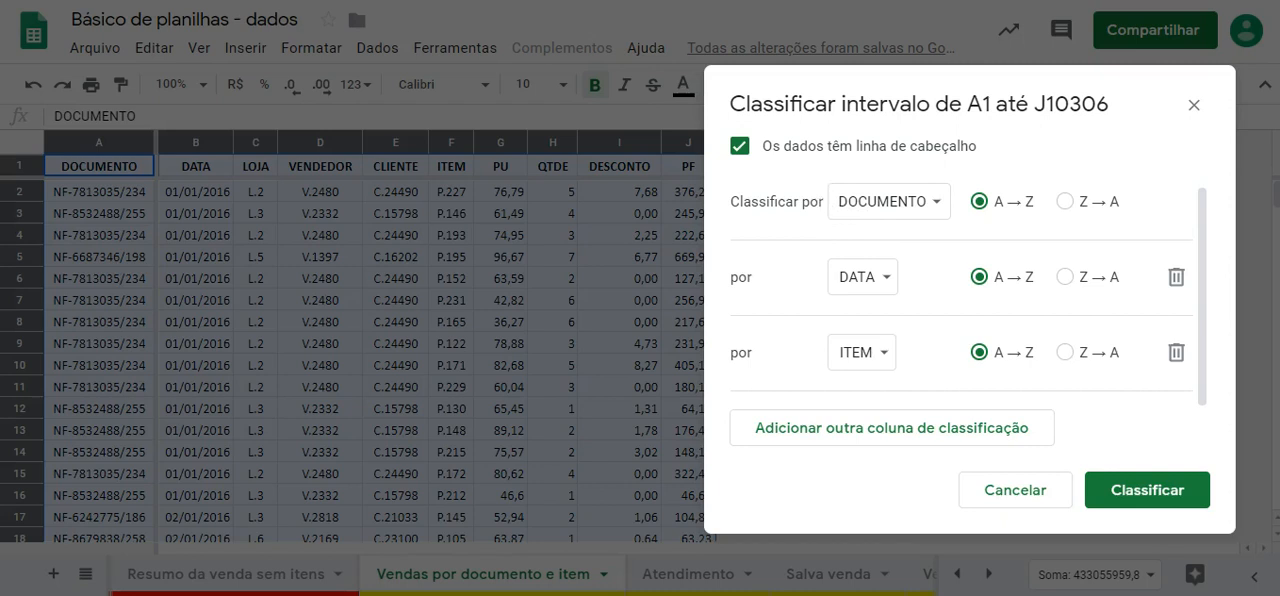
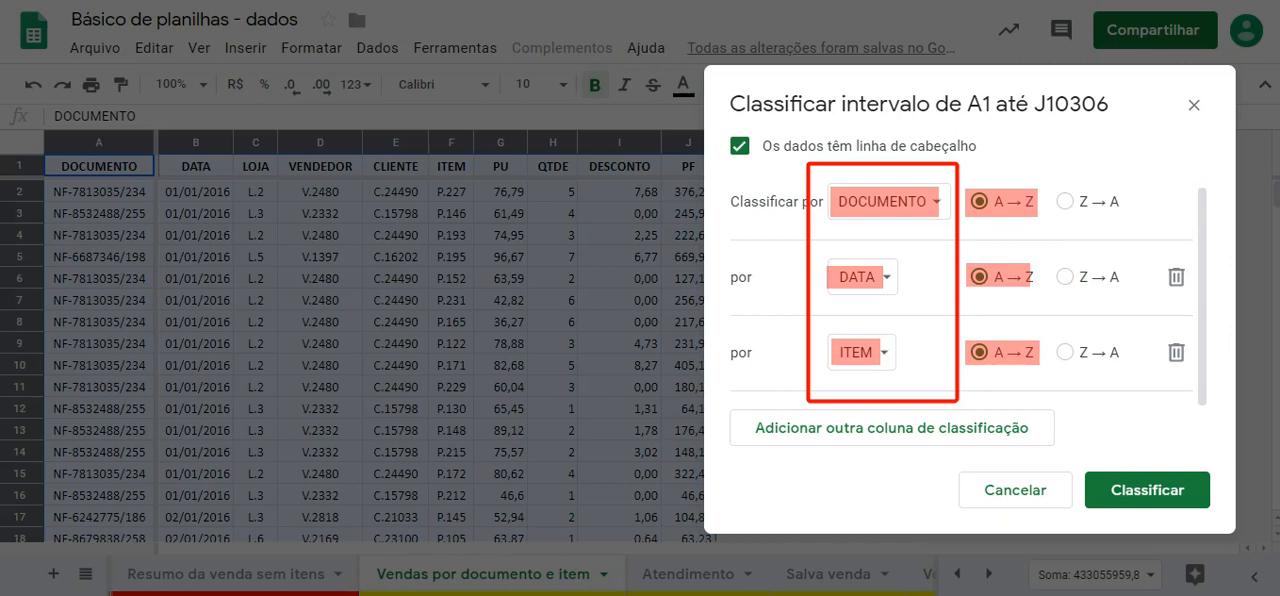
# - Apply the ascending sort by DOCUMENTO, DATA and ITEM, and check the resulting order of dates in the DATA column
pyautogui.click(1153, 490)
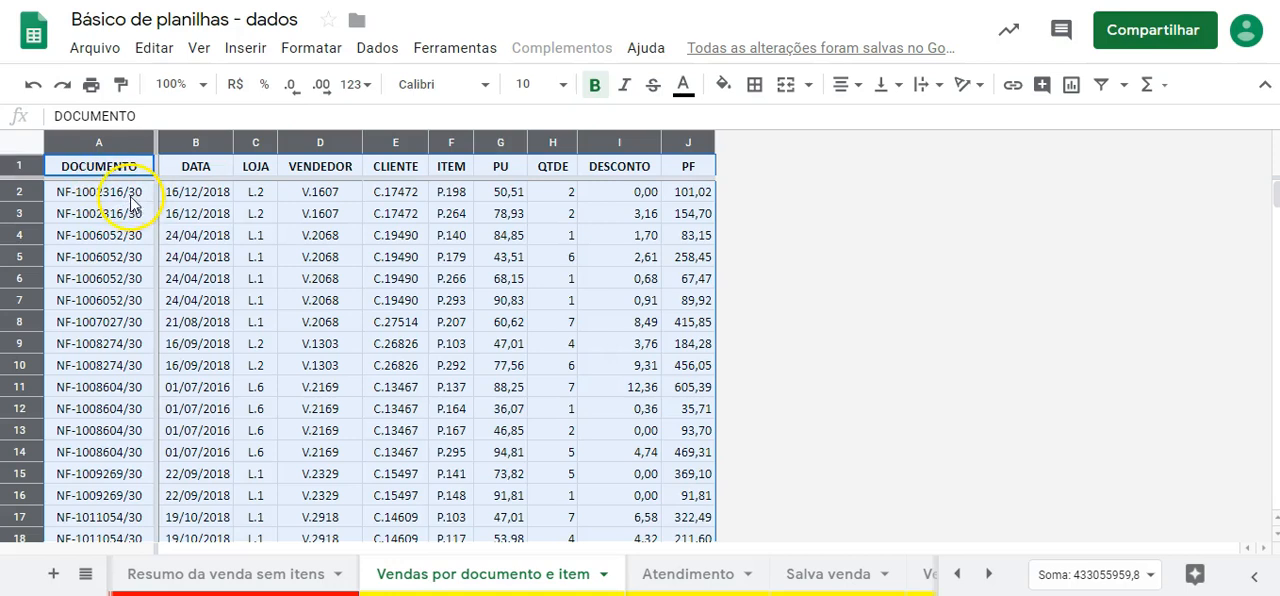
pyautogui.click(221, 200)
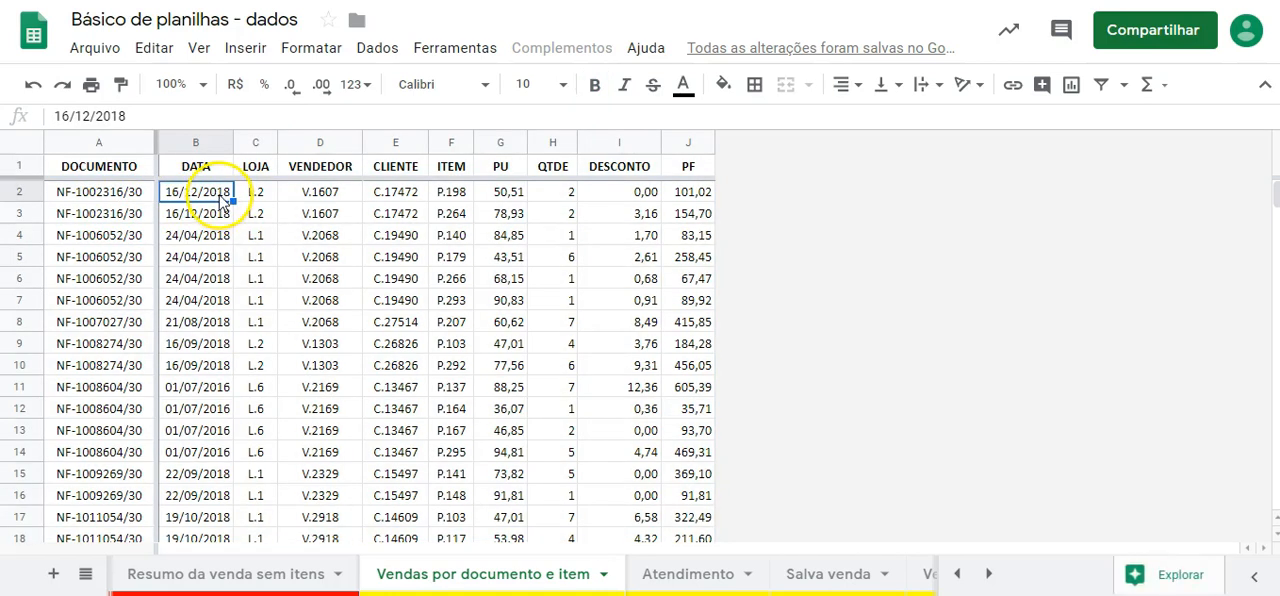
pyautogui.click(206, 388)
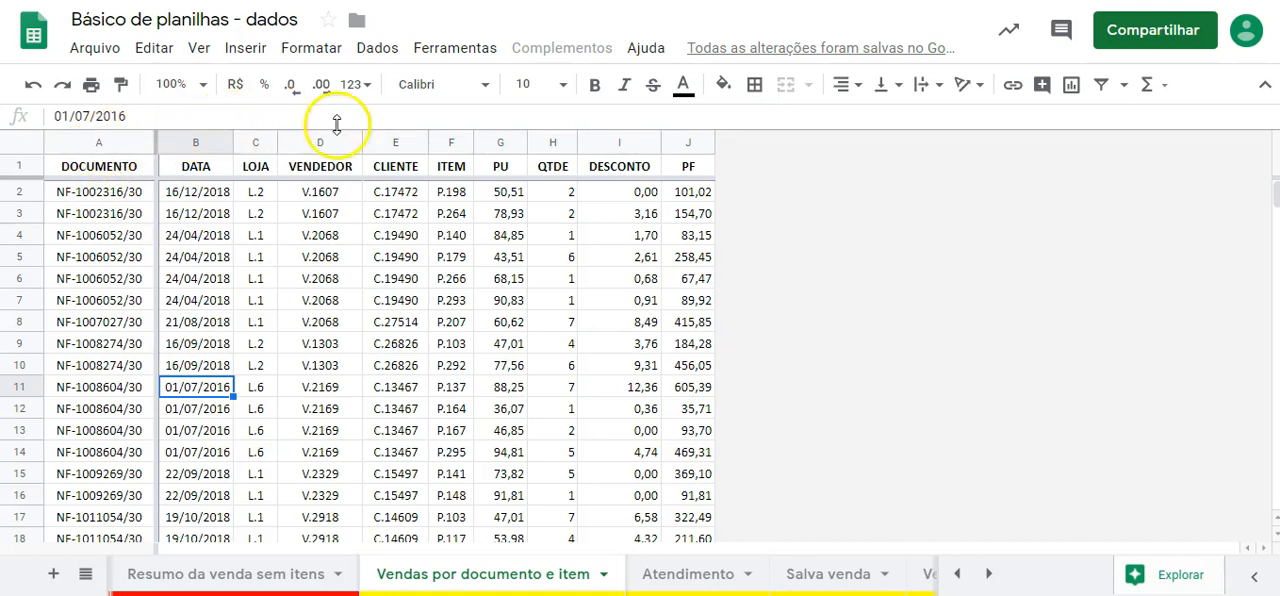
# - Set up a new sort of the whole sheet with a header row and DATA as the first A → Z column
pyautogui.click(28, 144)
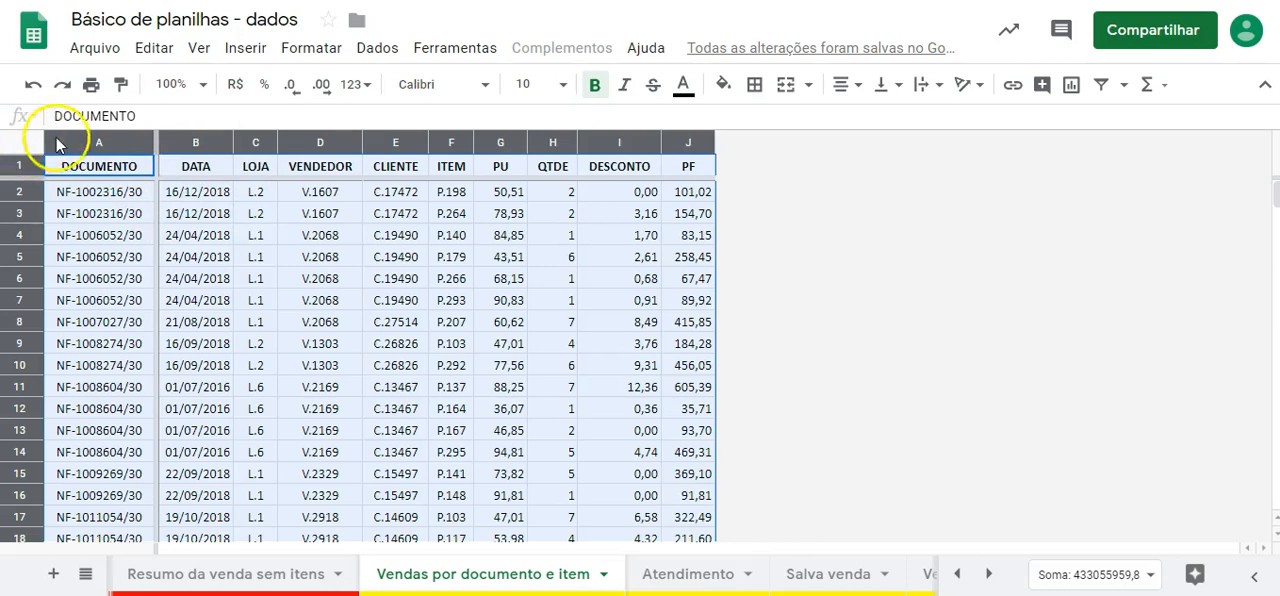
pyautogui.click(375, 47)
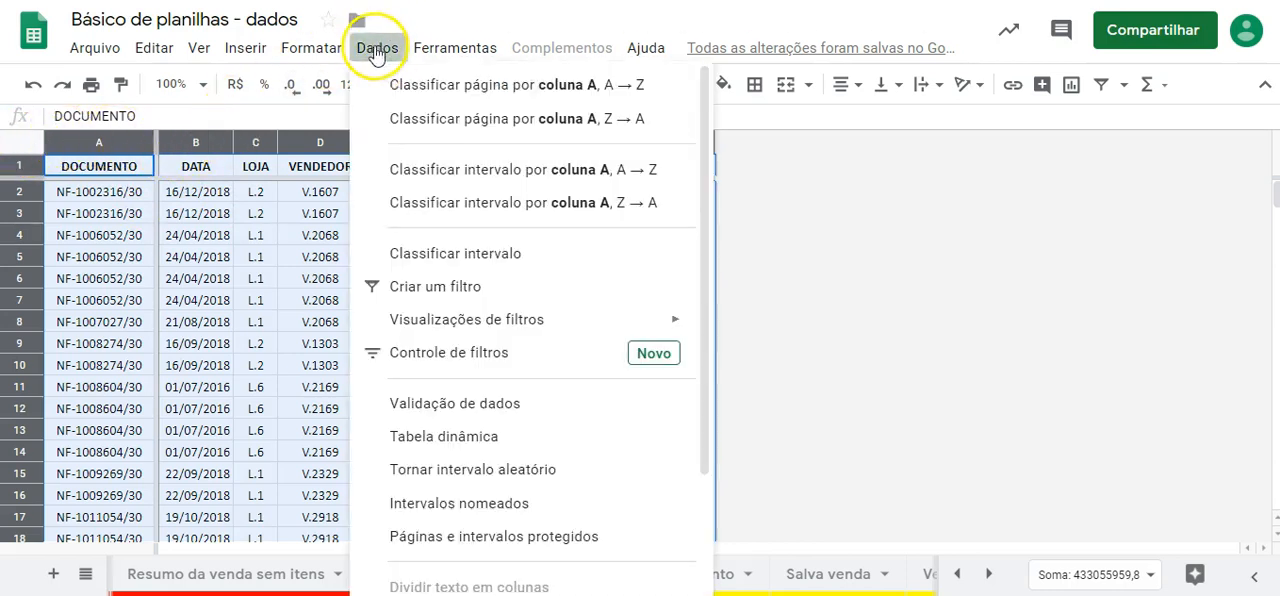
pyautogui.click(497, 253)
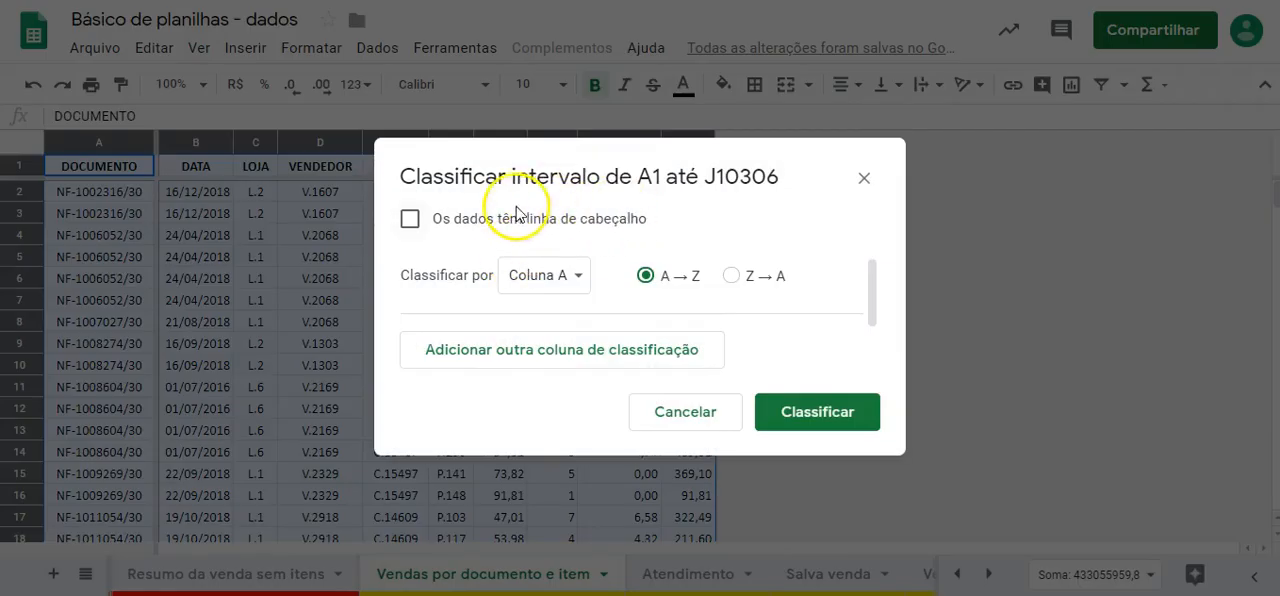
pyautogui.click(409, 219)
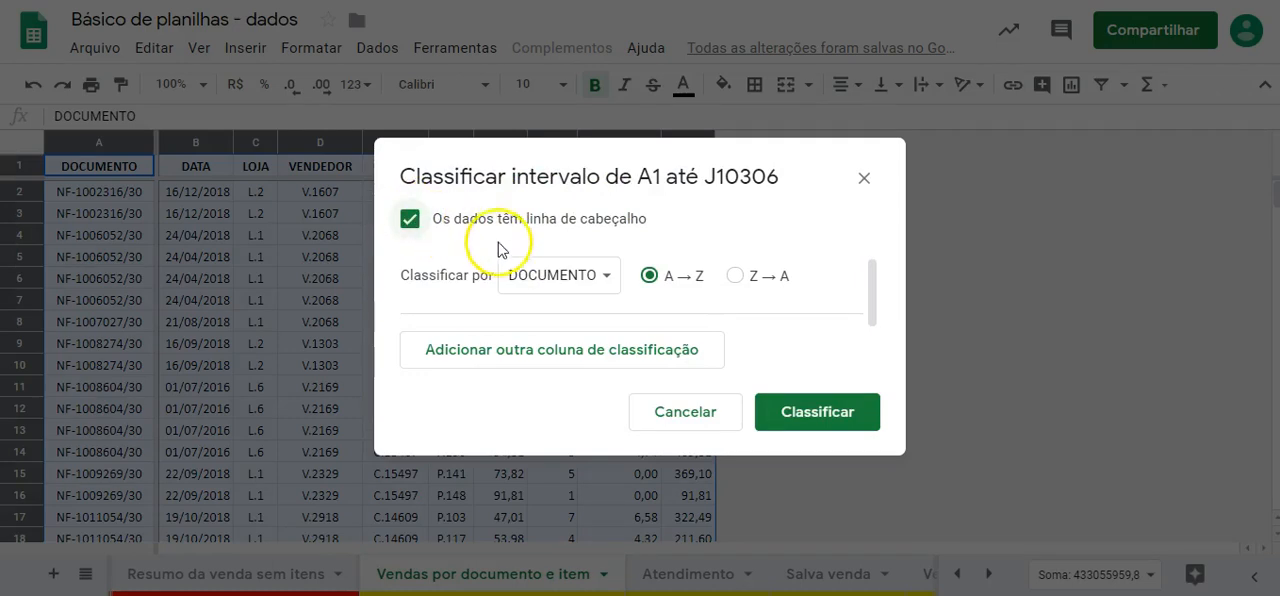
pyautogui.click(602, 278)
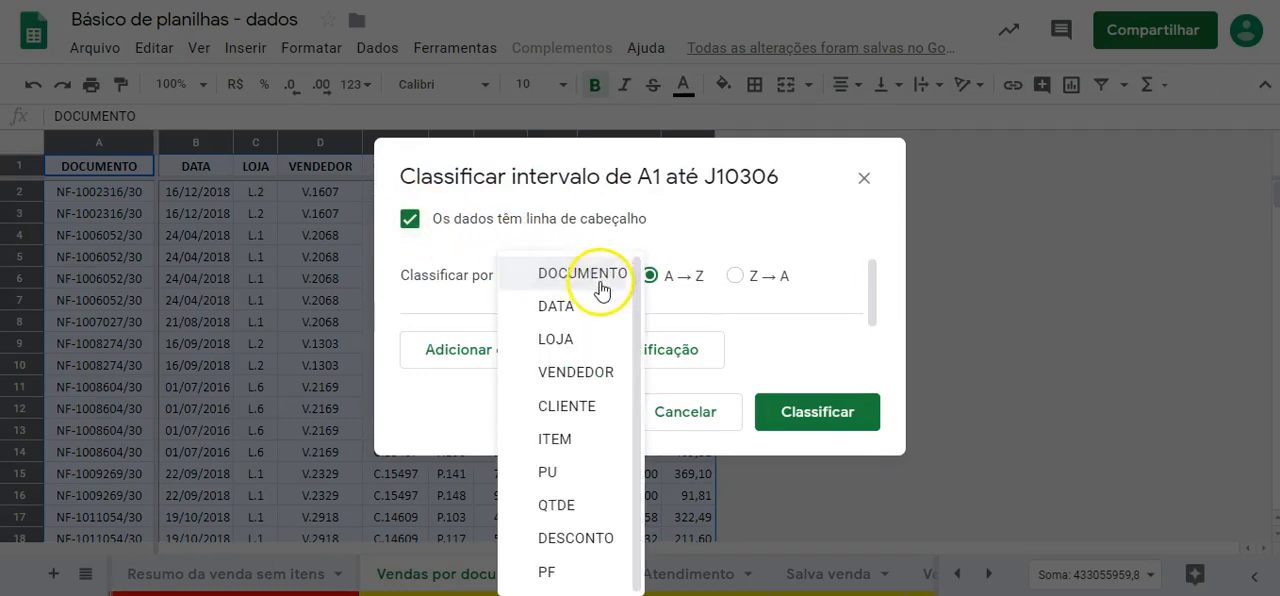
pyautogui.click(577, 306)
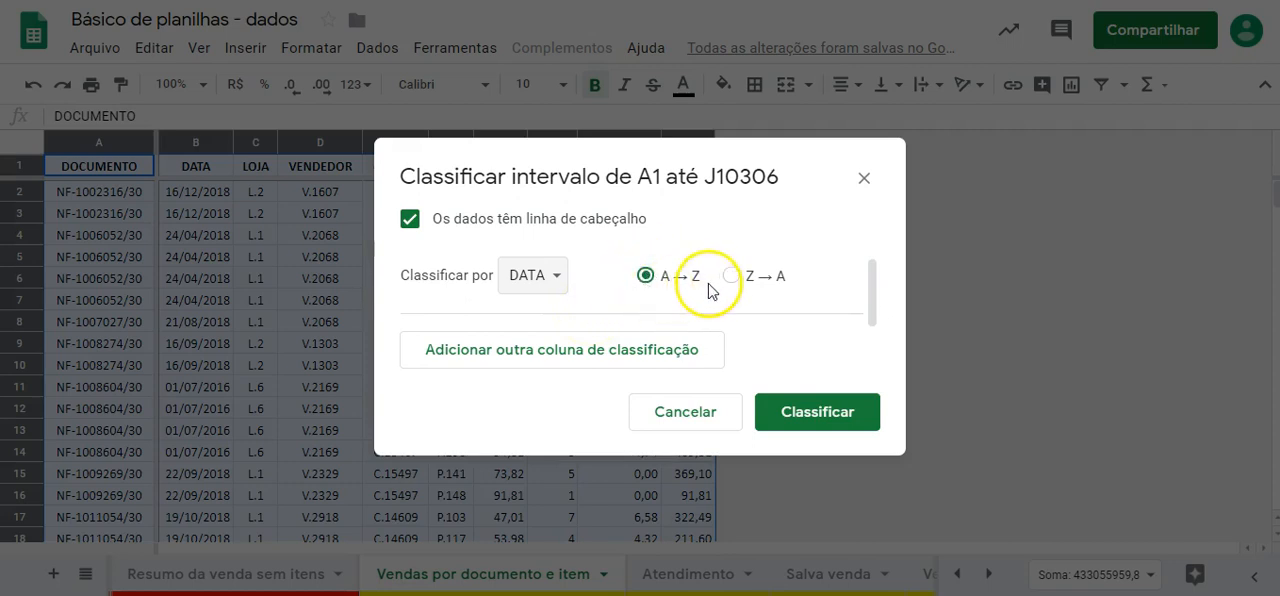
# - Add DOCUMENTO as the second sort column in A → Z order and apply the sort
pyautogui.click(644, 357)
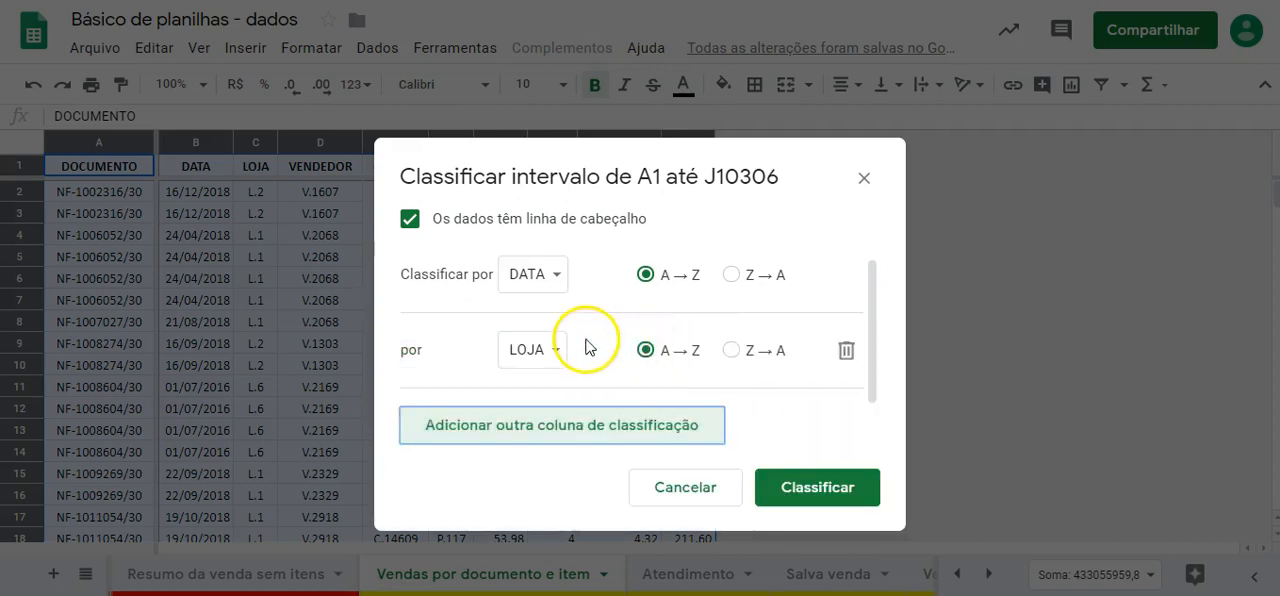
pyautogui.click(552, 349)
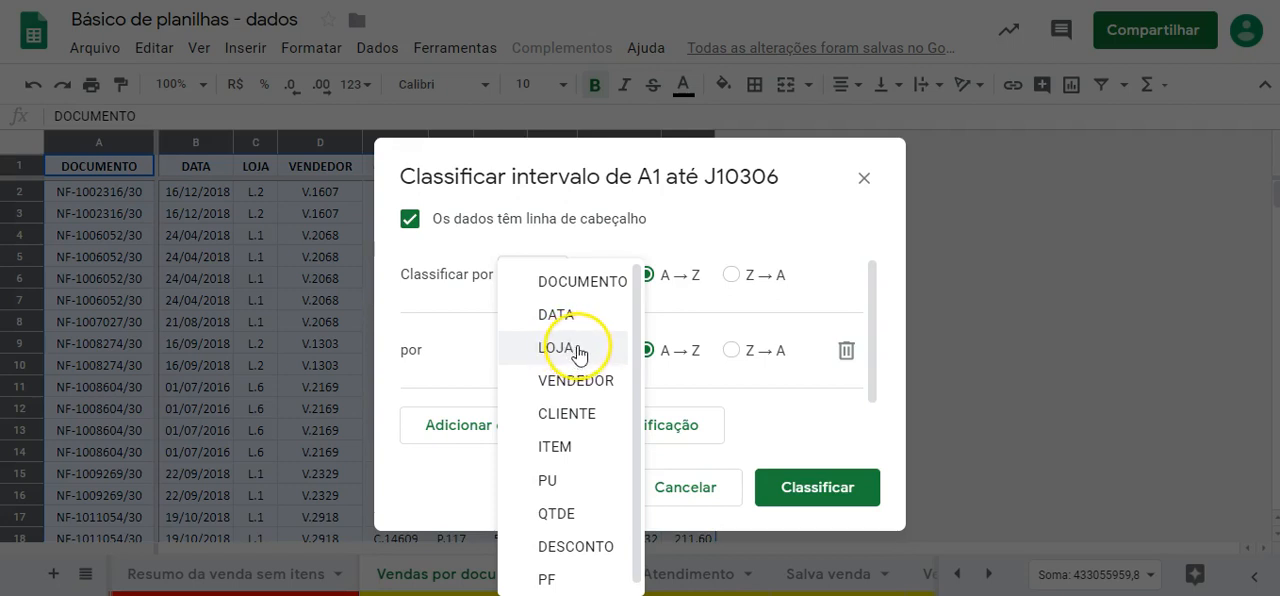
pyautogui.click(570, 283)
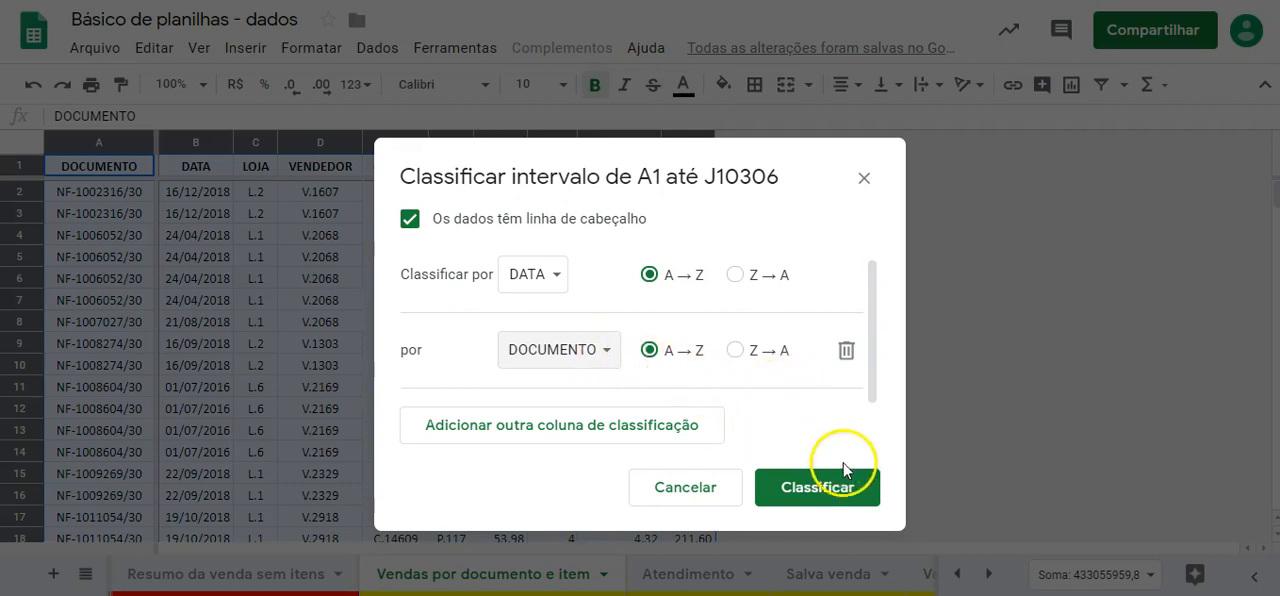
pyautogui.click(826, 489)
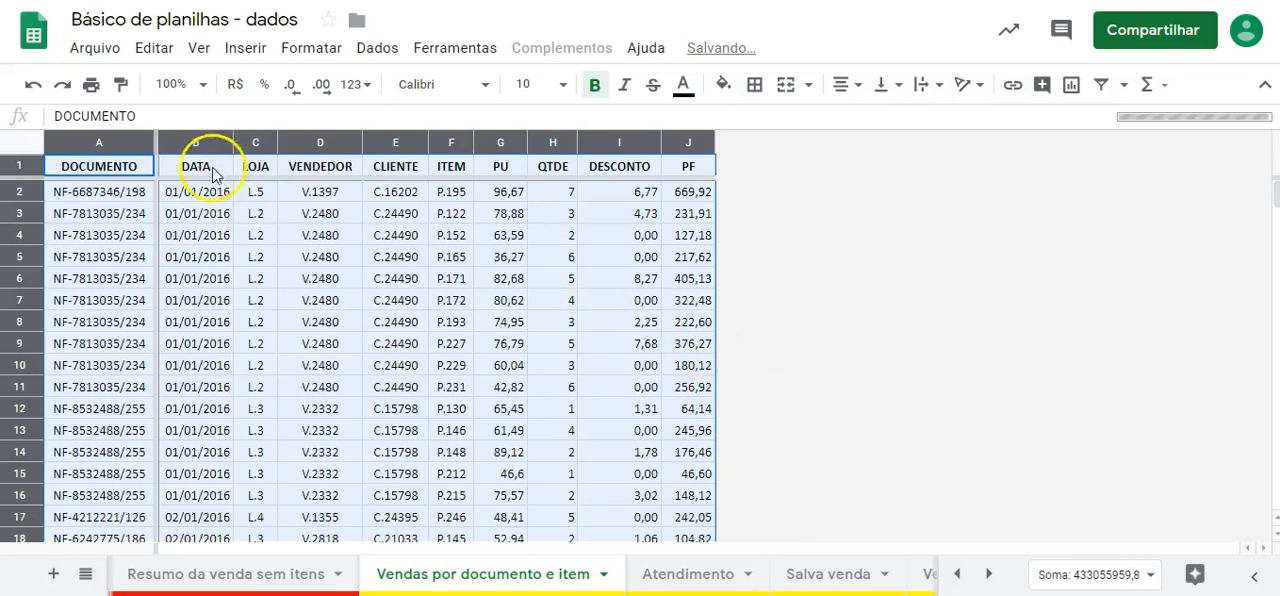
pyautogui.click(305, 280)
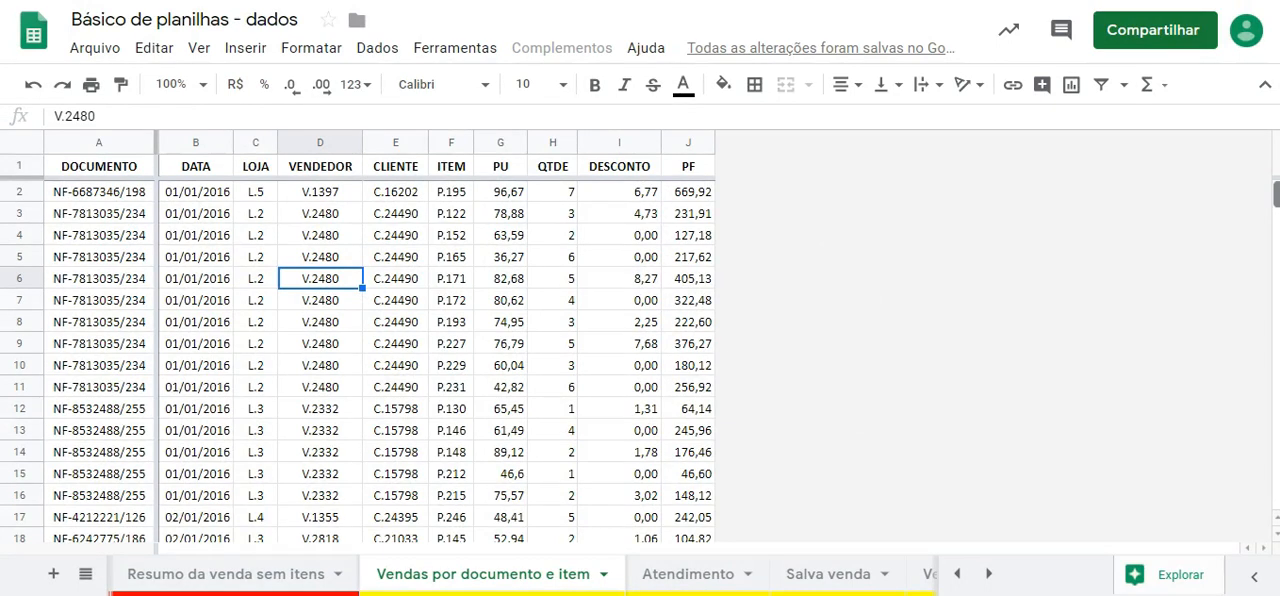
pyautogui.moveTo(1277, 194)
pyautogui.mouseDown()
pyautogui.moveTo(1277, 505)
pyautogui.moveTo(1277, 192)
pyautogui.mouseUp()
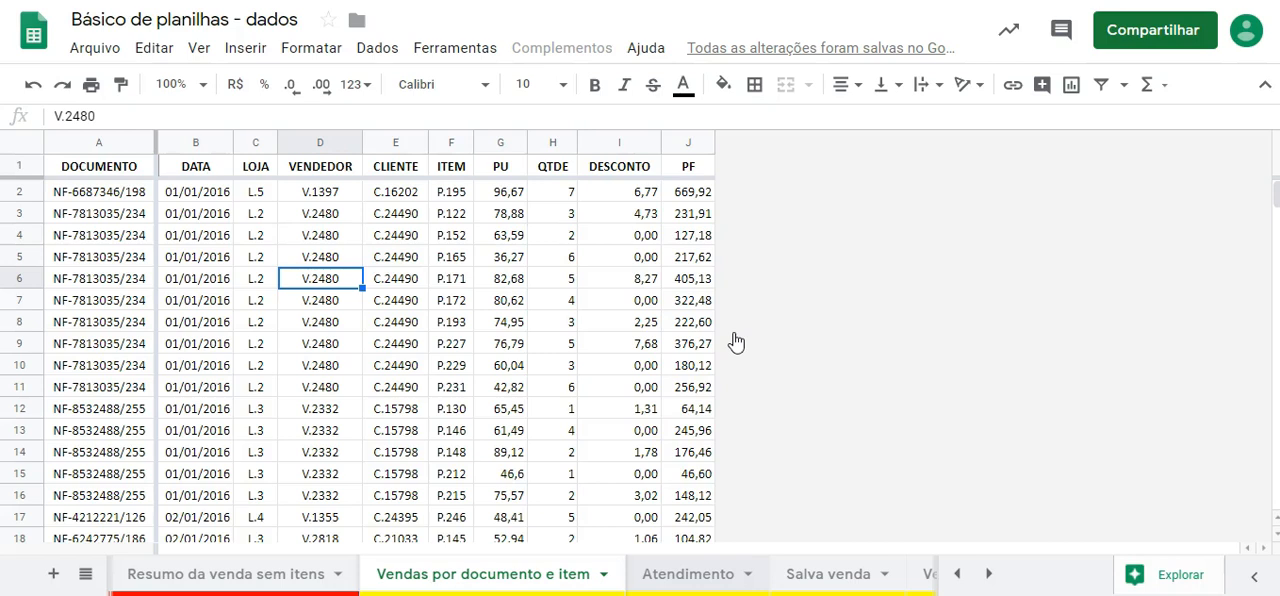
# - Switch to the Atendimento sheet and run the Nova venda macro to clear the form for a new sale
pyautogui.hotkey('ctrl', 'shift', 'pagedown')
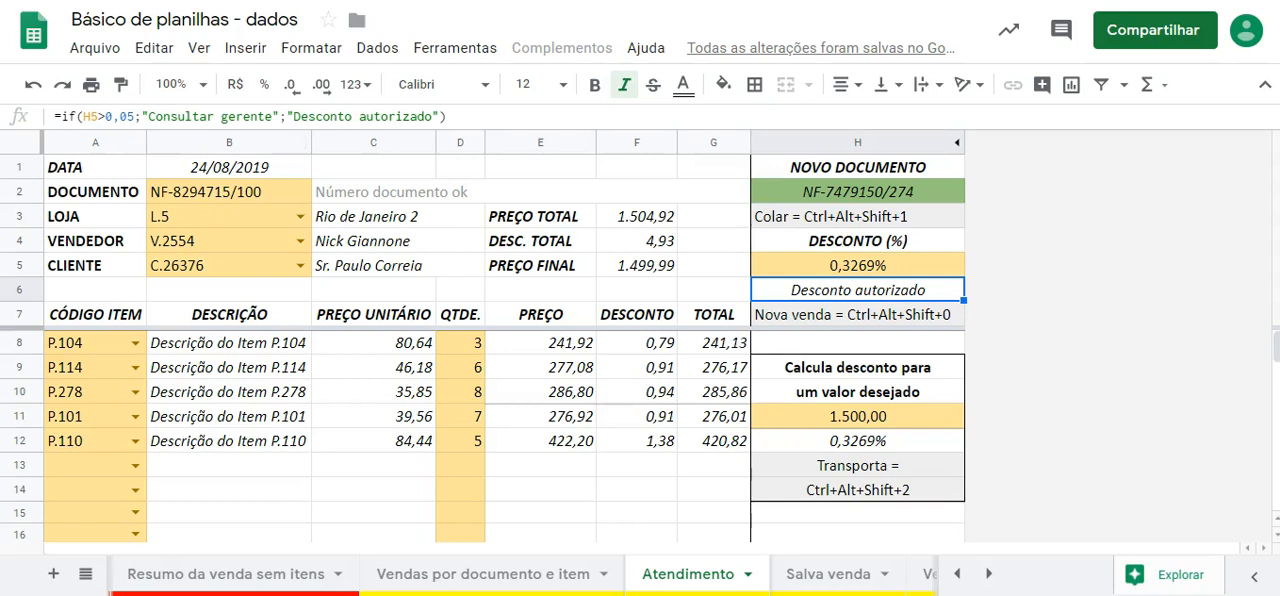
pyautogui.press('alt')
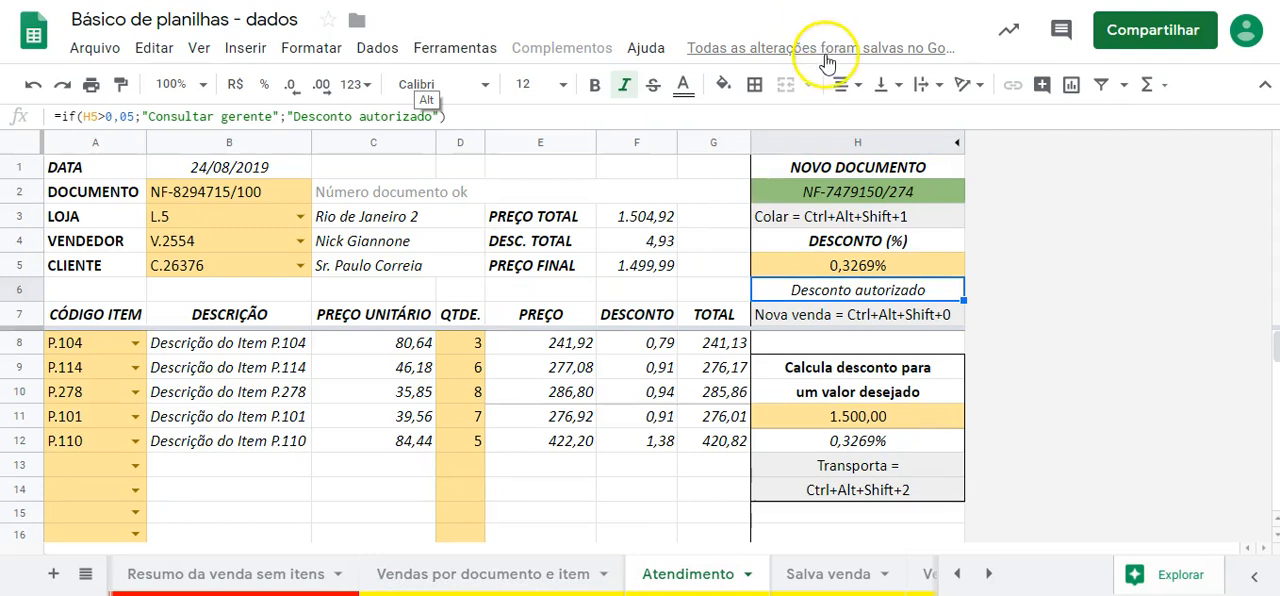
pyautogui.moveTo(826, 64)
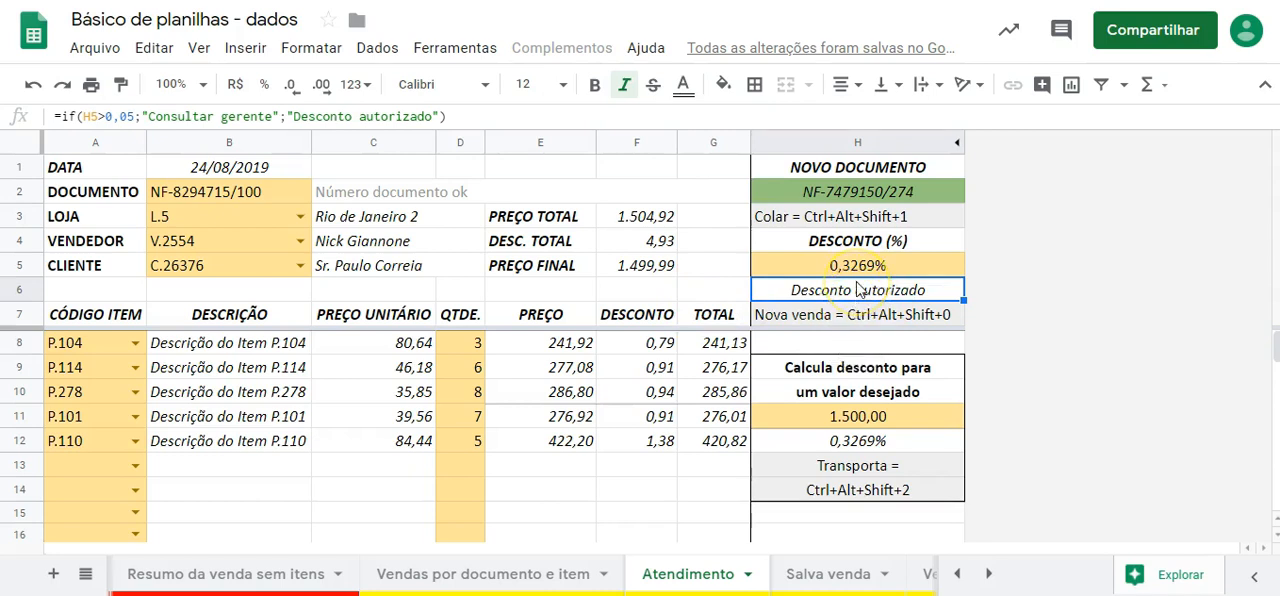
pyautogui.hotkey('ctrl', 'alt', 'shift', '0')
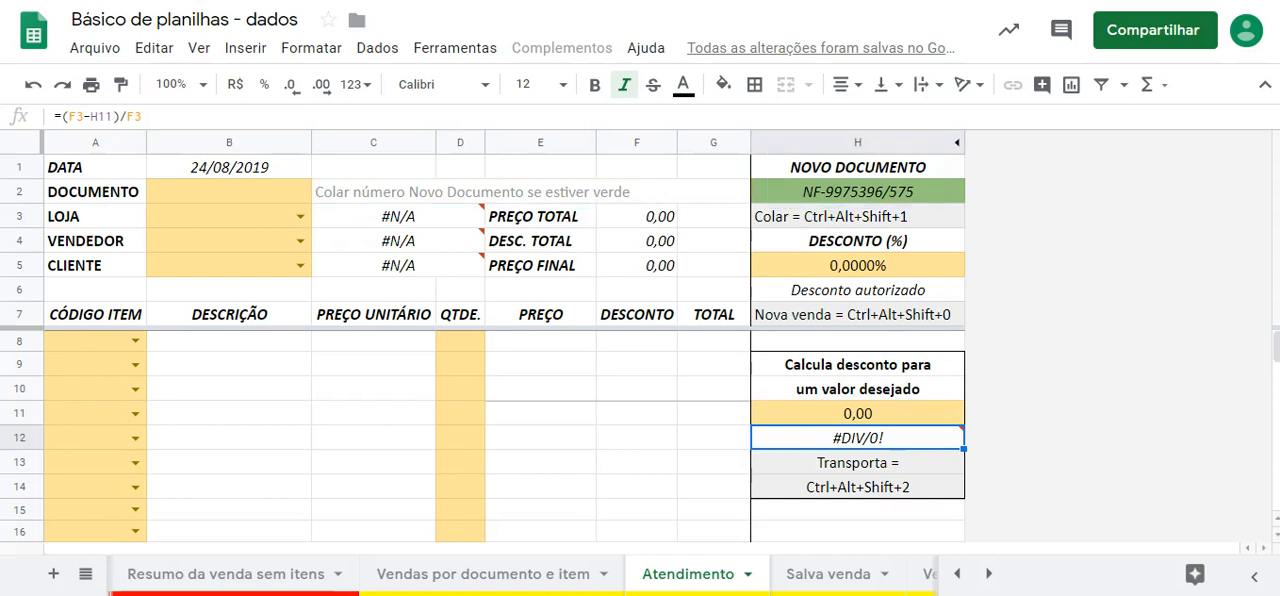
# - Run the Colar macro to fill the DOCUMENTO field with the new document number, and check the DATA cell's formula
pyautogui.click(893, 216)
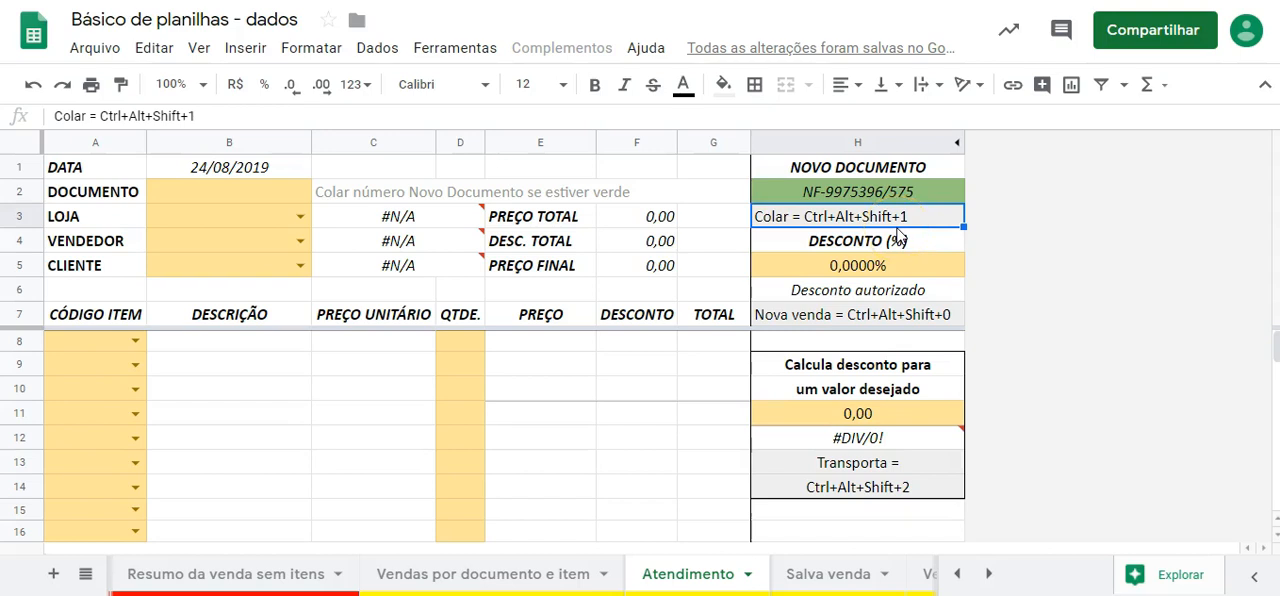
pyautogui.hotkey('ctrl', 'alt', 'shift', '1')
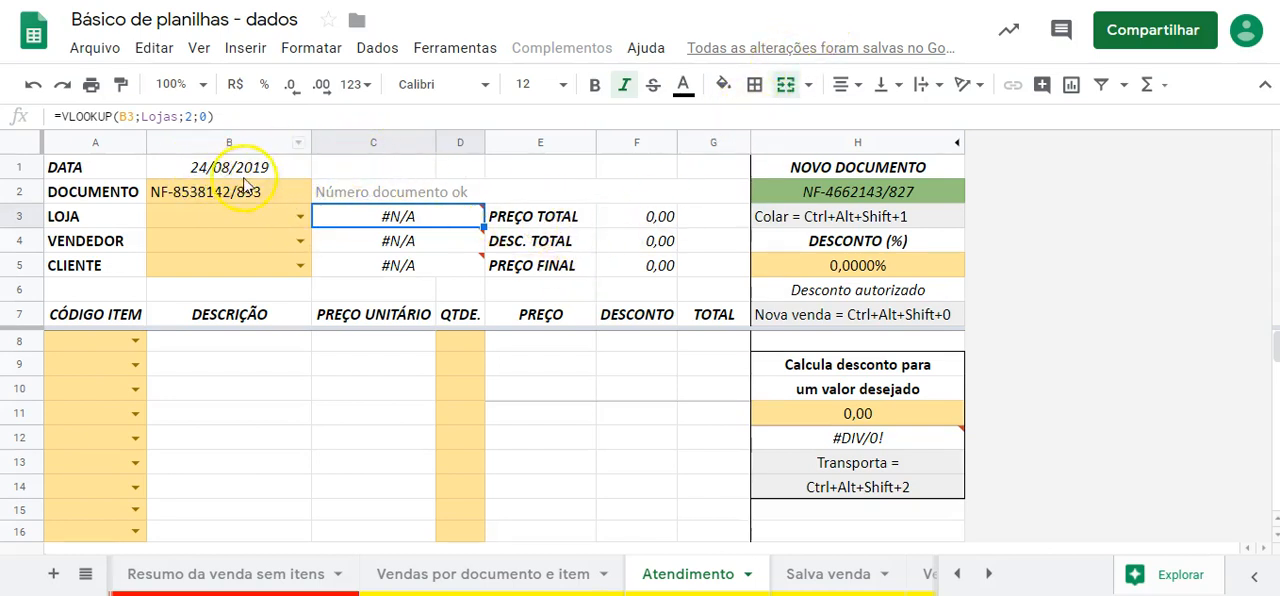
pyautogui.click(270, 166)
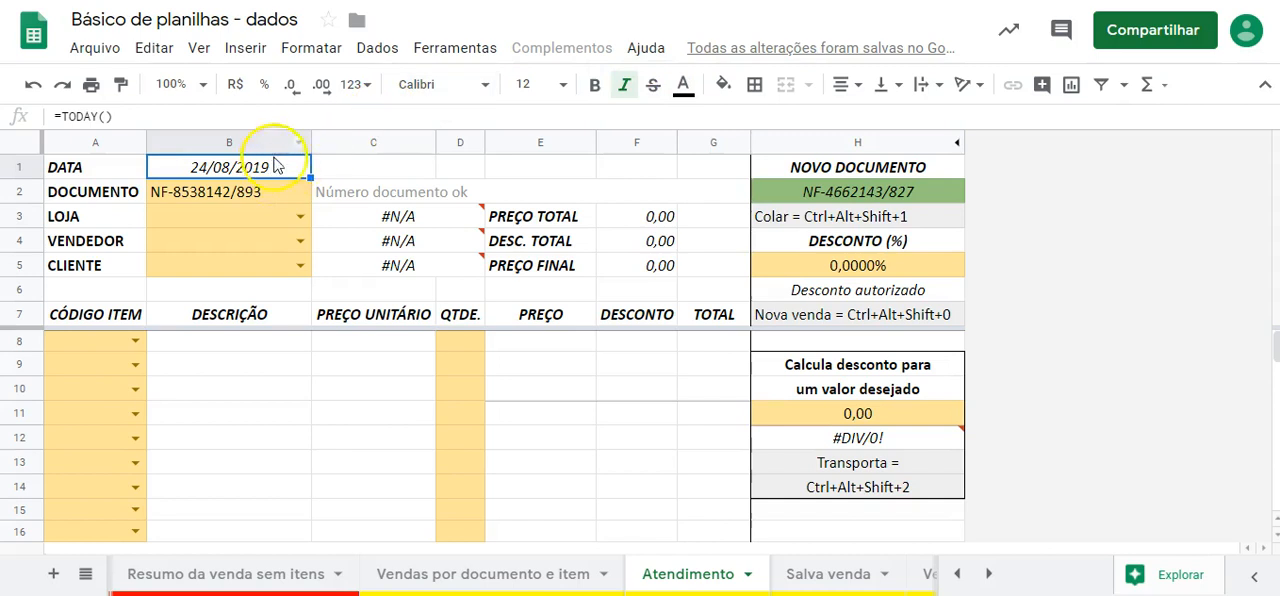
# - Set LOJA to L.7 and inspect the lookup formula that retrieves the store name
pyautogui.click(299, 217)
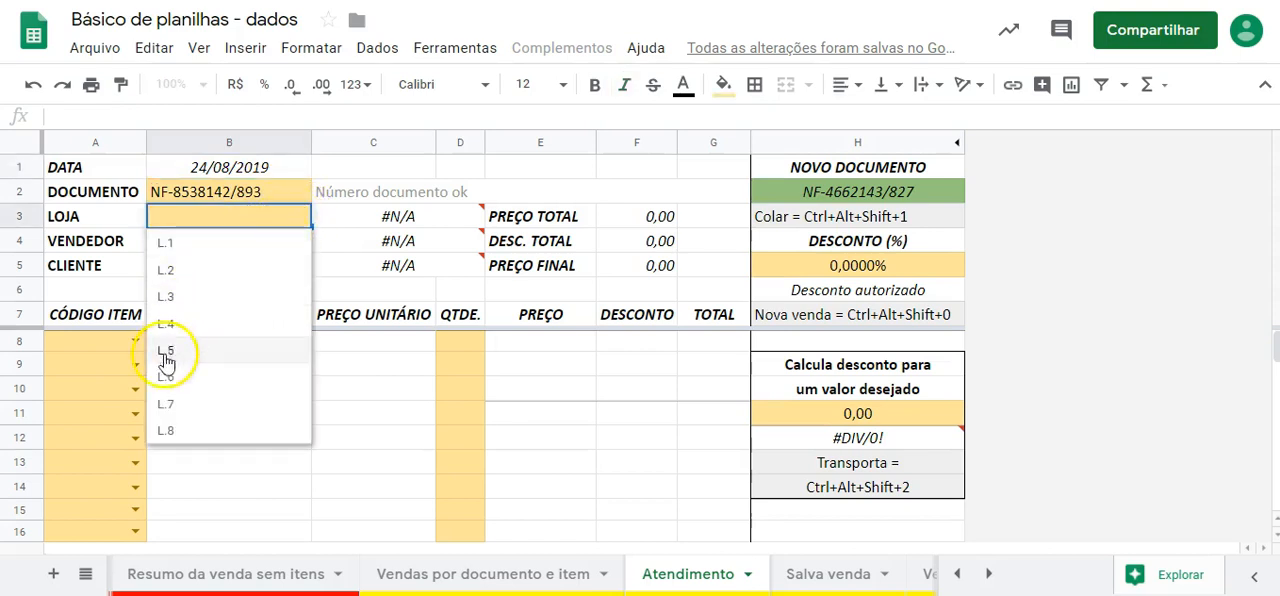
pyautogui.click(166, 405)
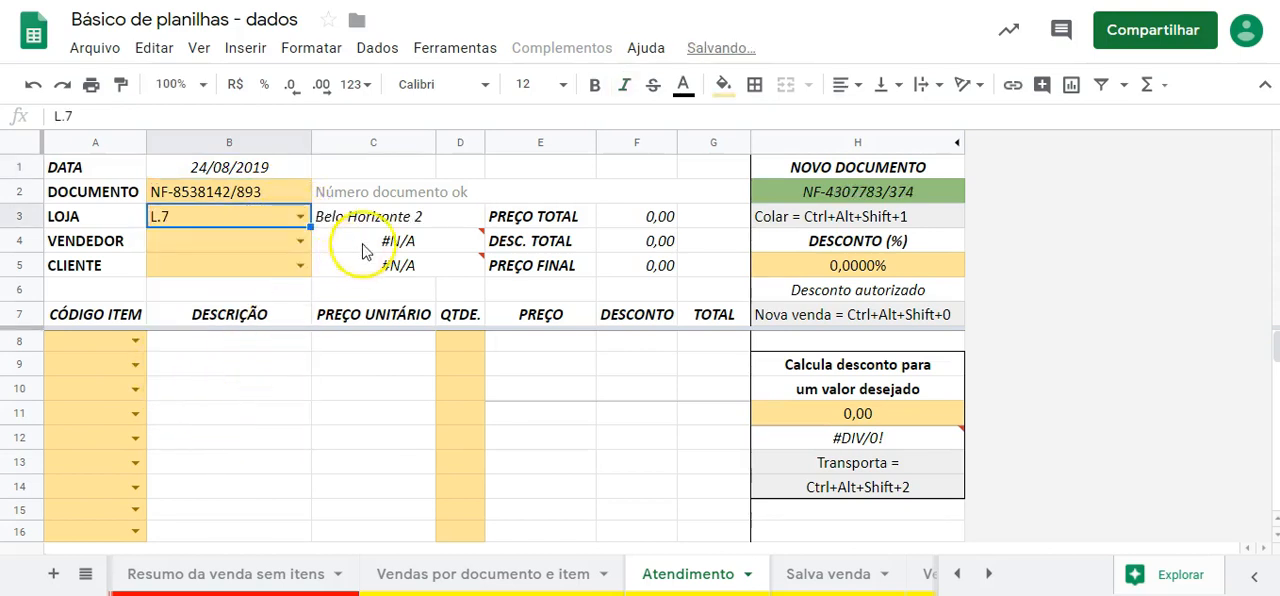
pyautogui.click(401, 227)
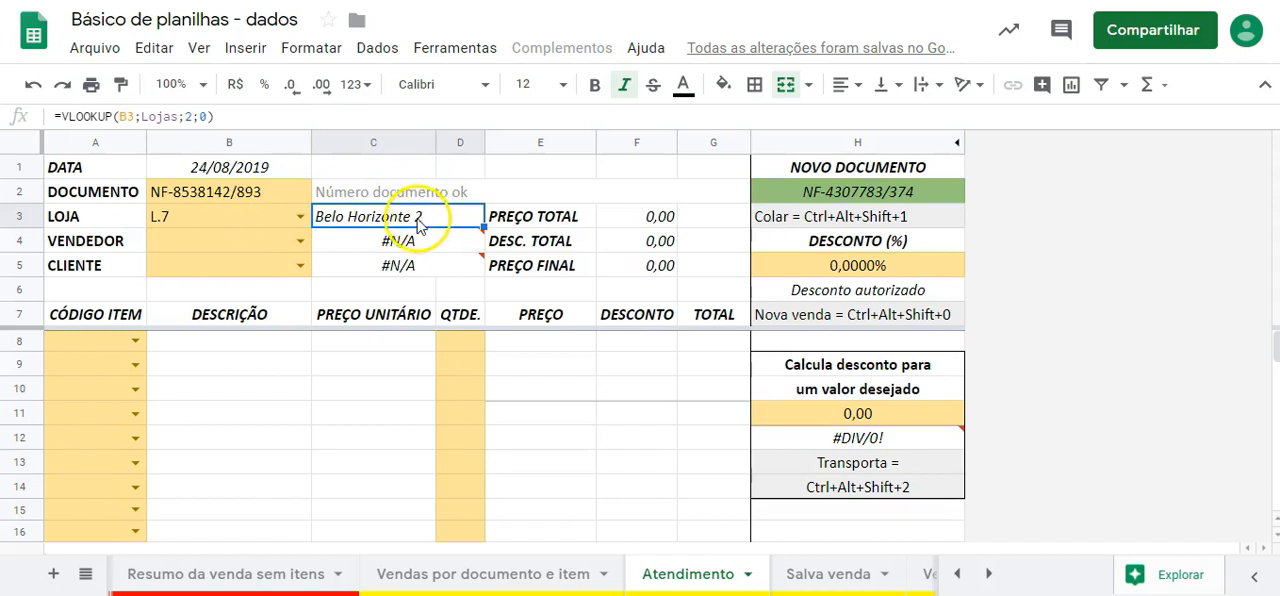
# - Try the seller codes V.1750, V.1355 and V.2728 in the VENDEDOR field to compare the names looked up
pyautogui.click(300, 243)
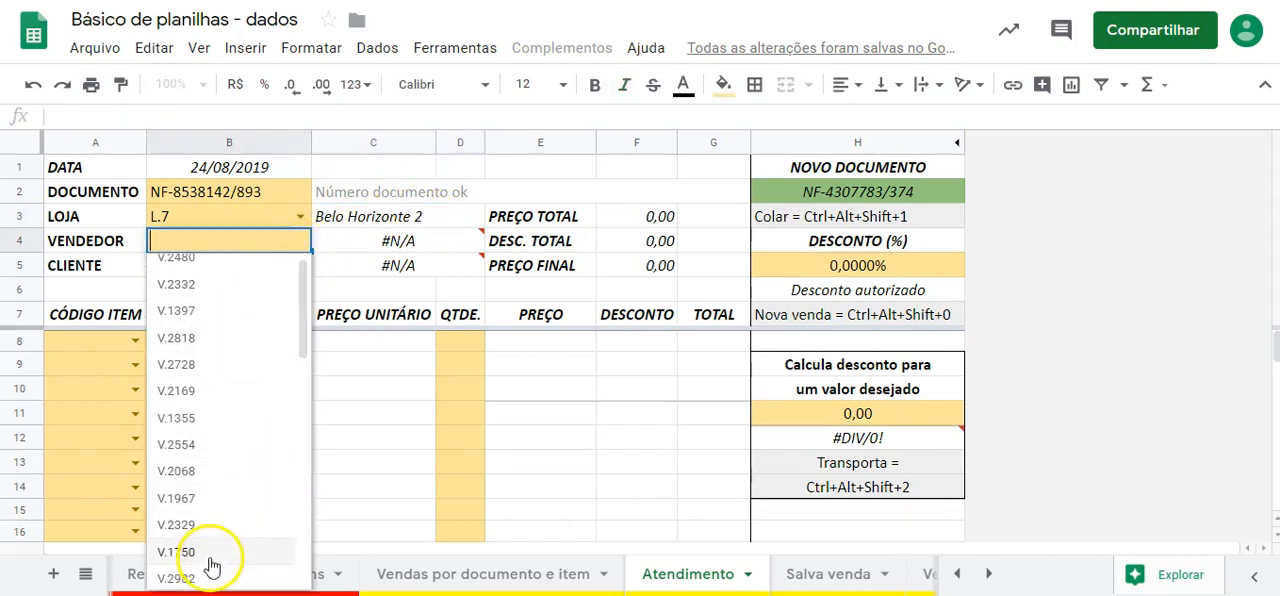
pyautogui.click(176, 551)
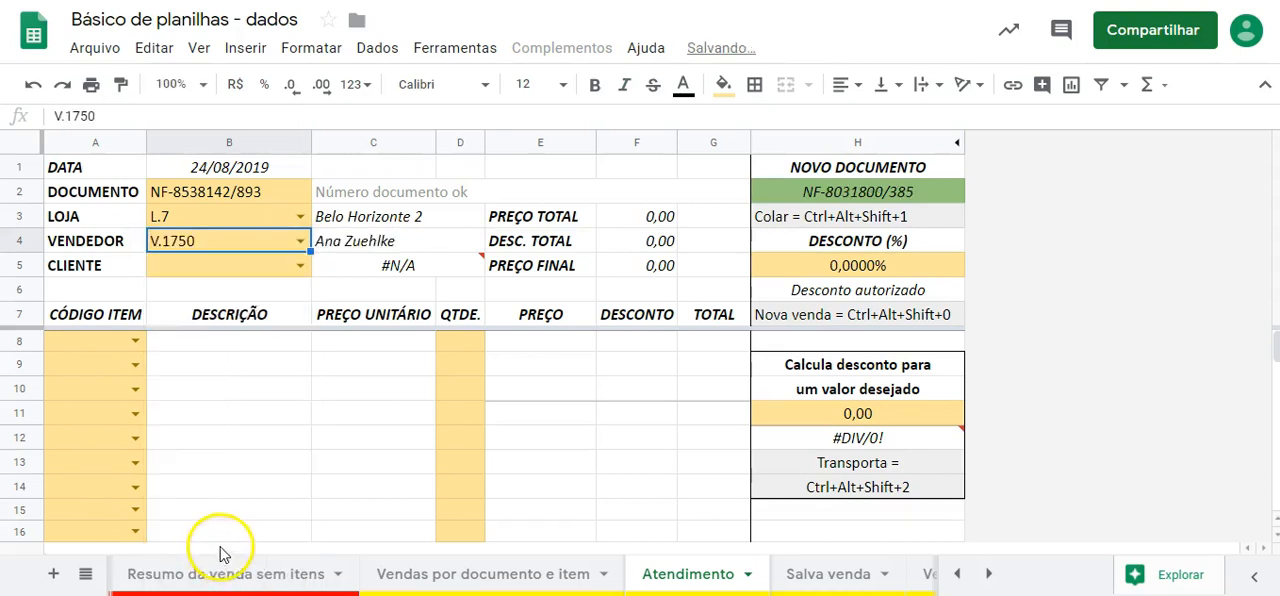
pyautogui.click(300, 241)
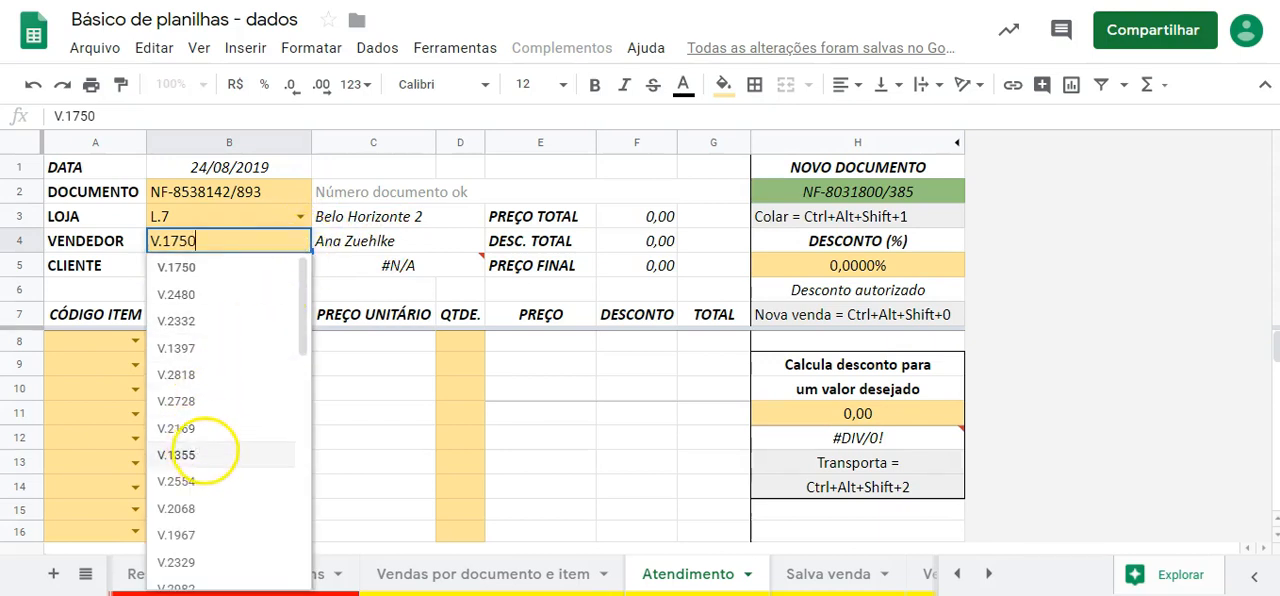
pyautogui.click(208, 455)
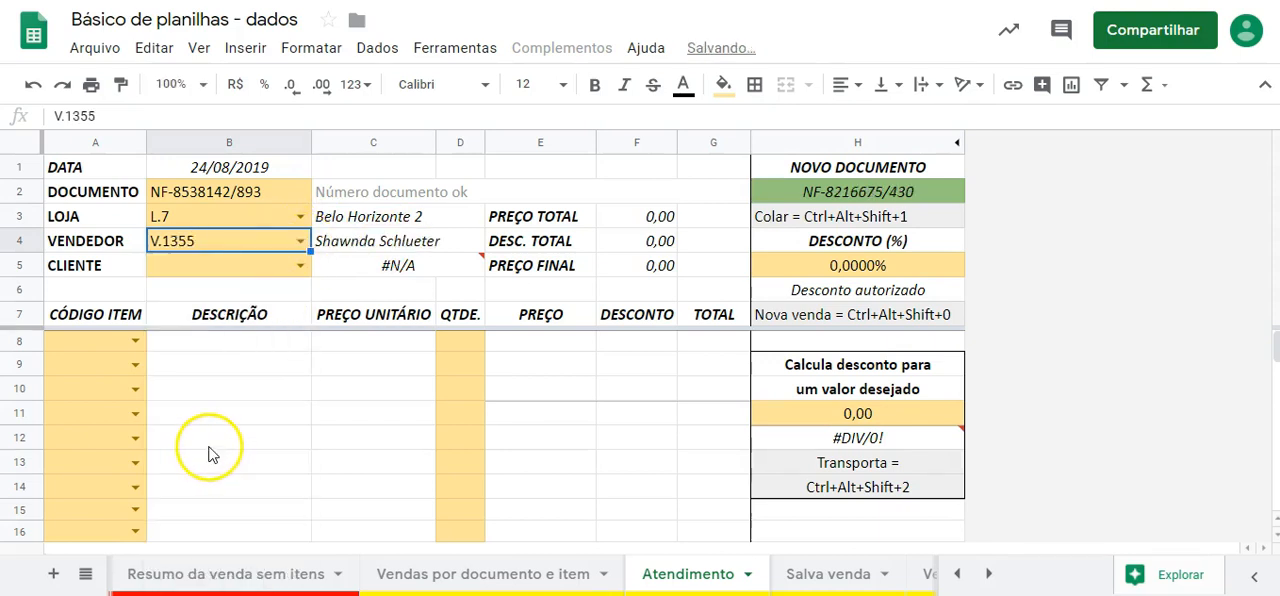
pyautogui.click(301, 241)
pyautogui.click(207, 397)
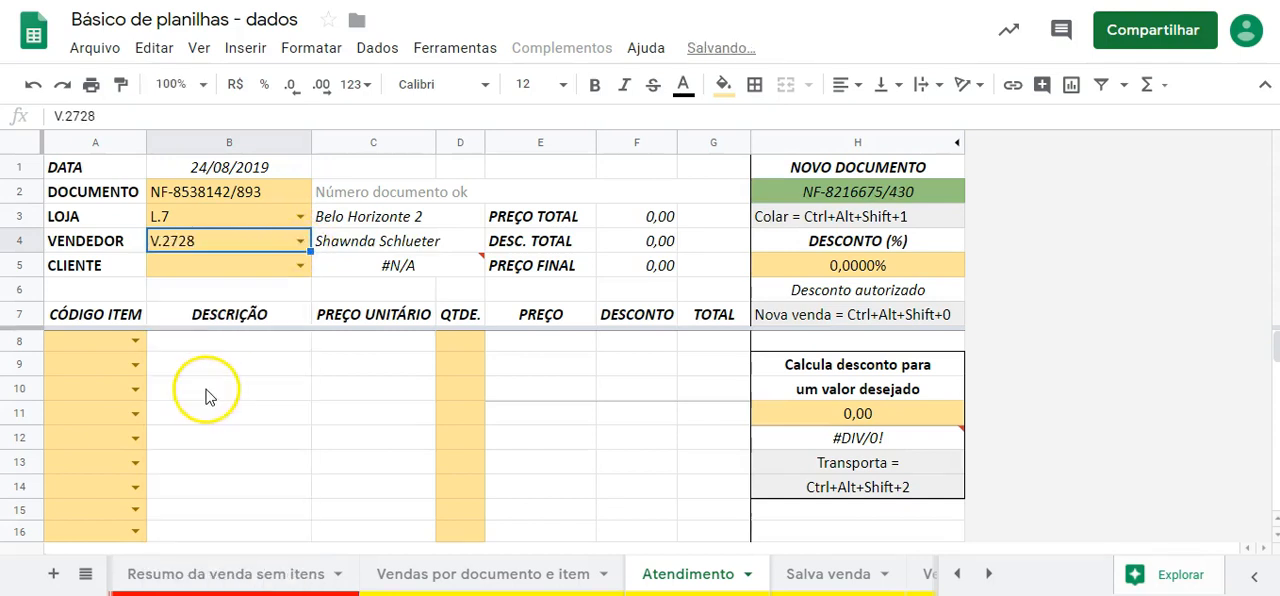
# - Set VENDEDOR to V.2332 and choose the customer's code for the CLIENTE field
pyautogui.click(301, 241)
pyautogui.click(214, 323)
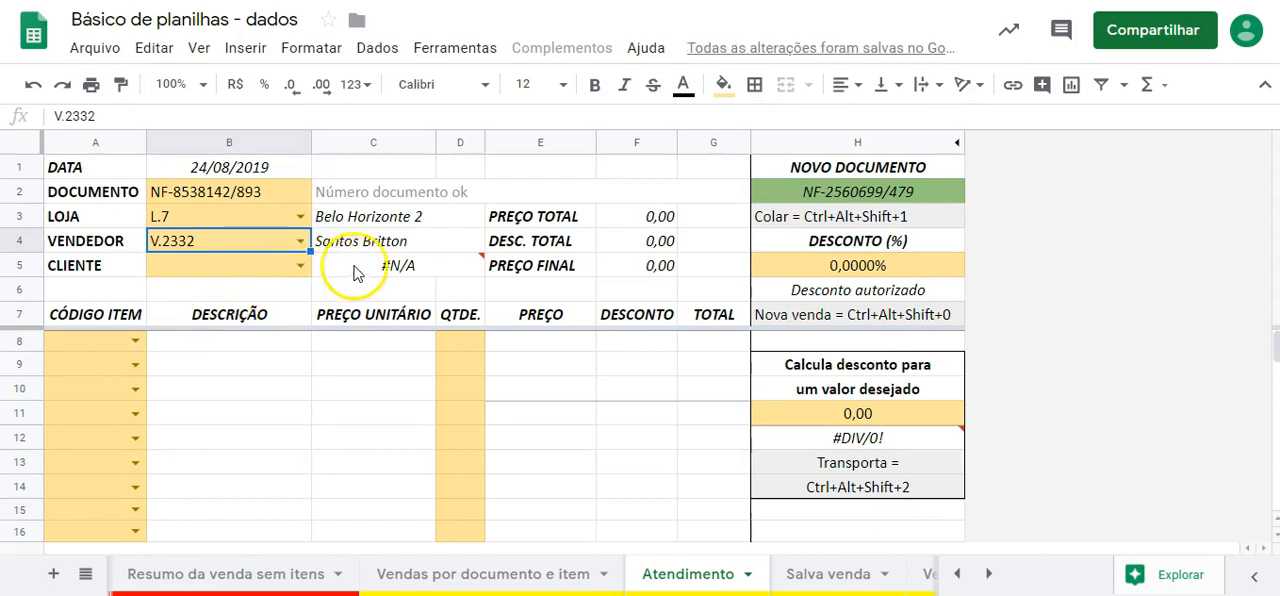
pyautogui.click(300, 268)
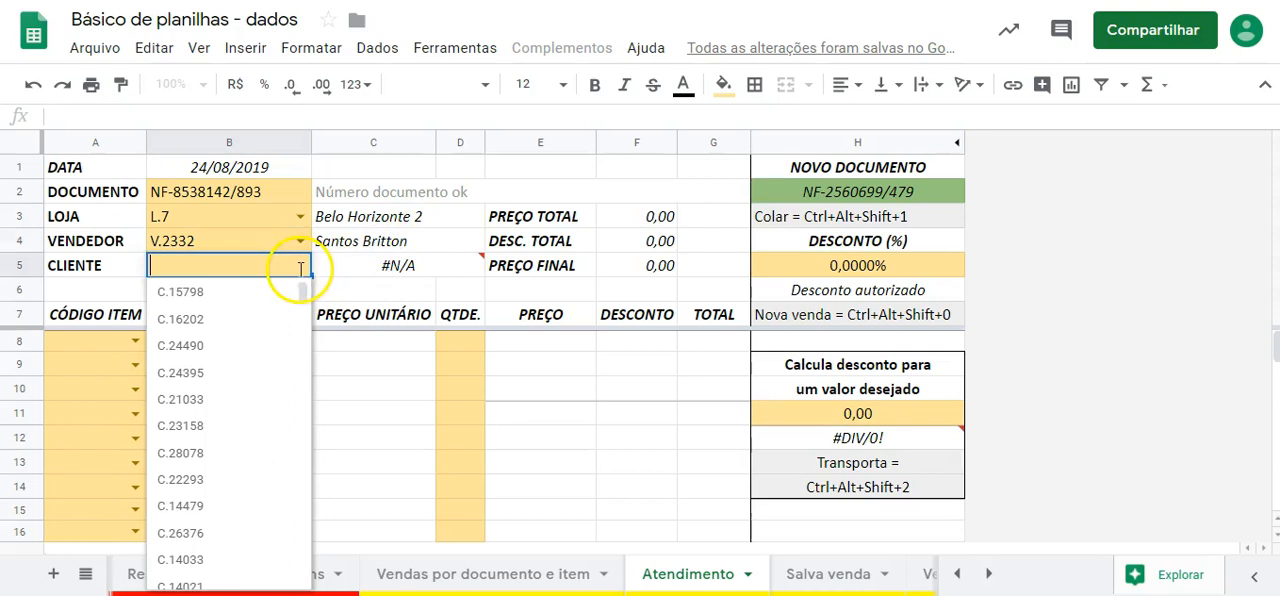
pyautogui.scroll(-5, 300, 288)
pyautogui.scroll(-5, 260, 450)
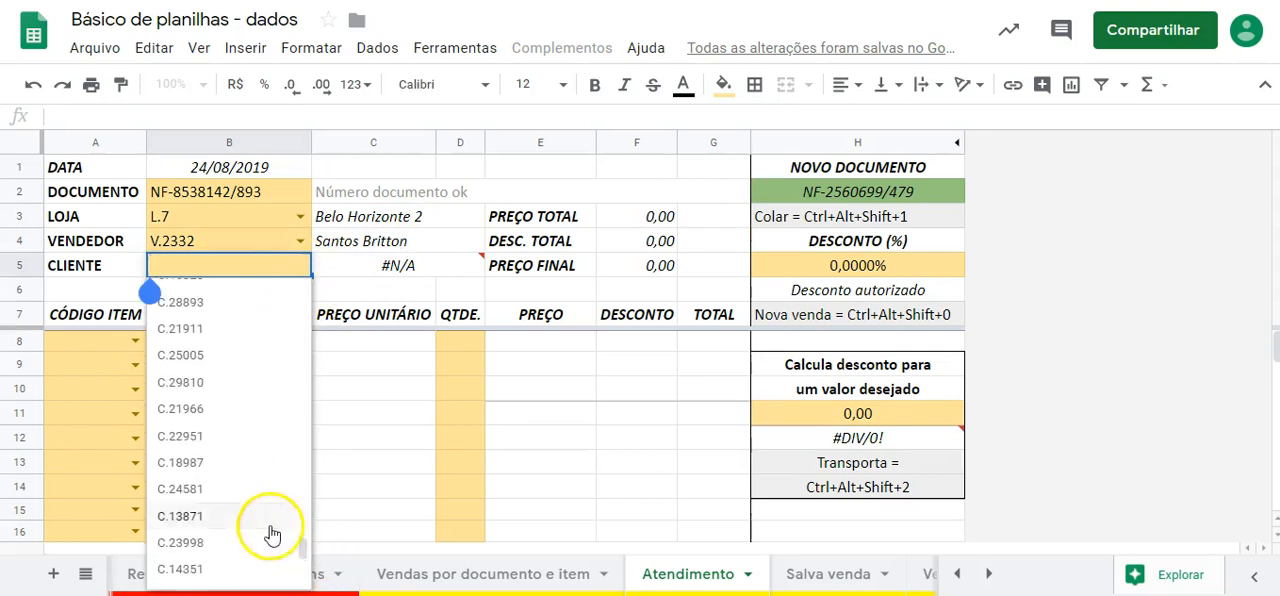
pyautogui.click(204, 490)
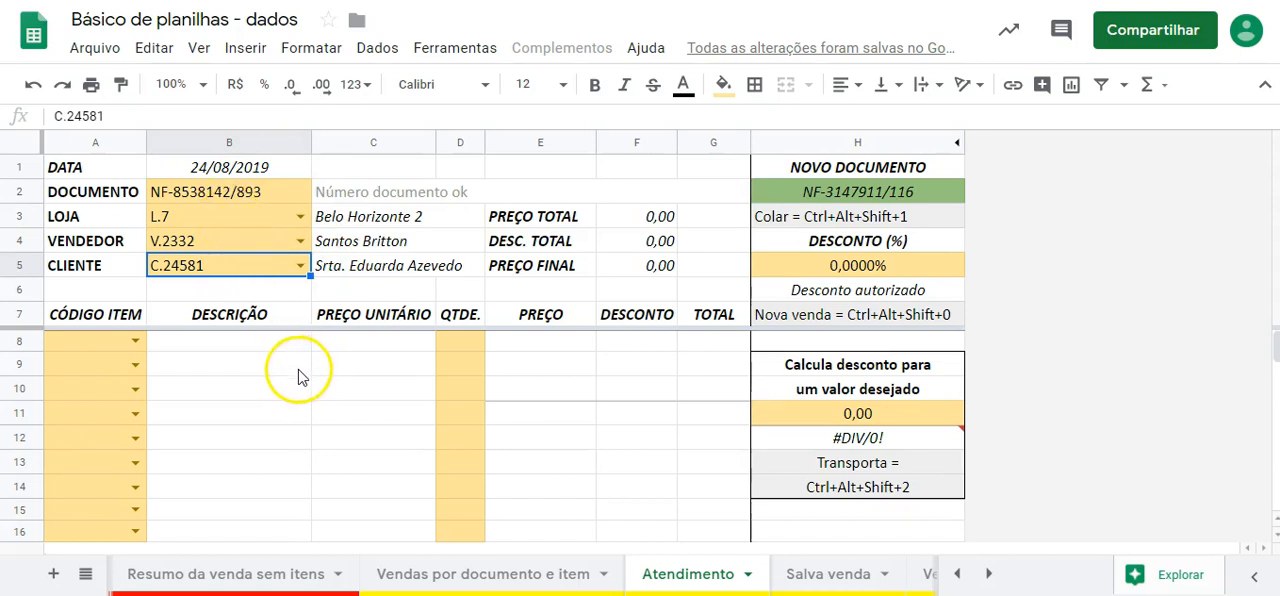
# - Add item P.106 on the first item line of the sale with a quantity of 7
pyautogui.click(136, 343)
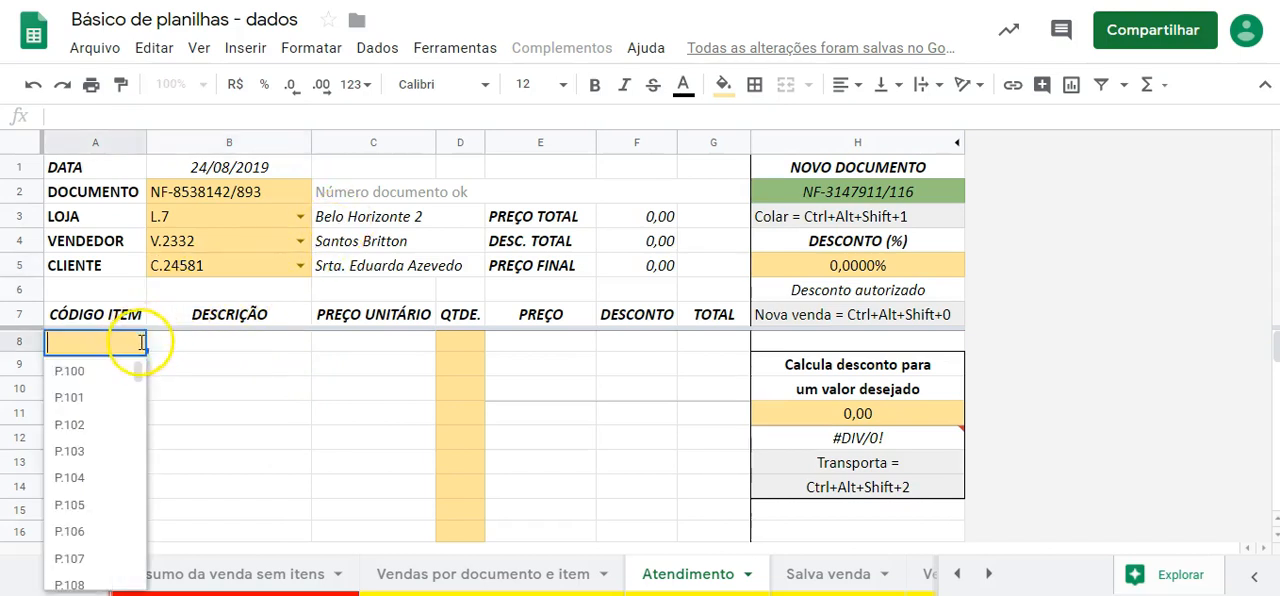
pyautogui.click(72, 531)
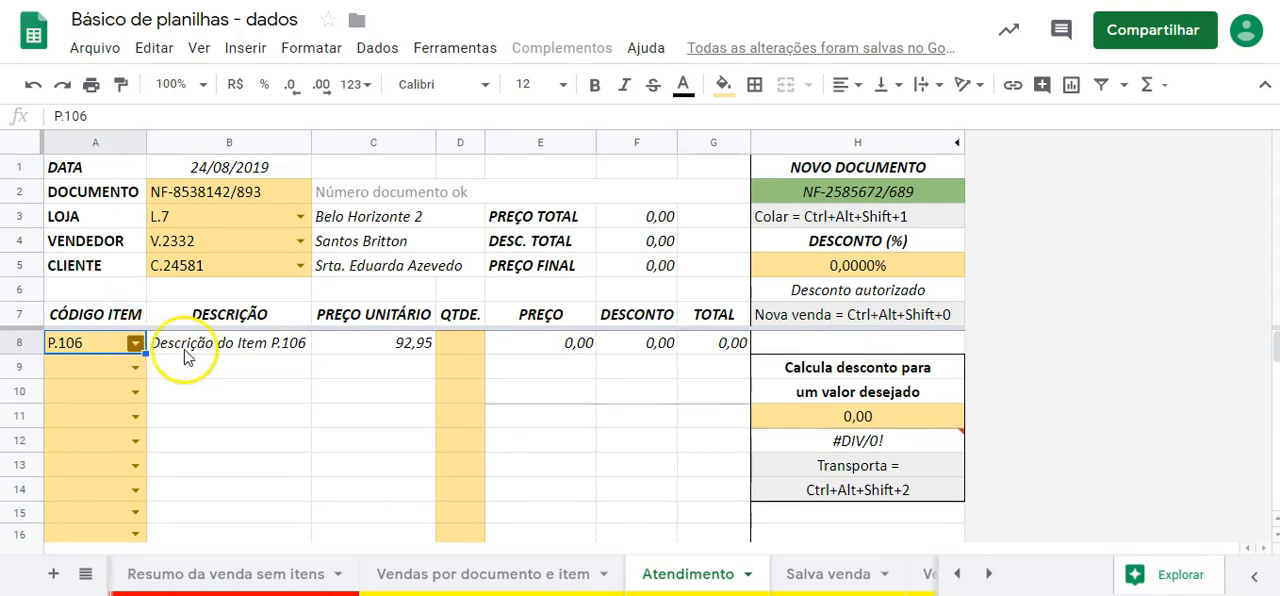
pyautogui.click(478, 350)
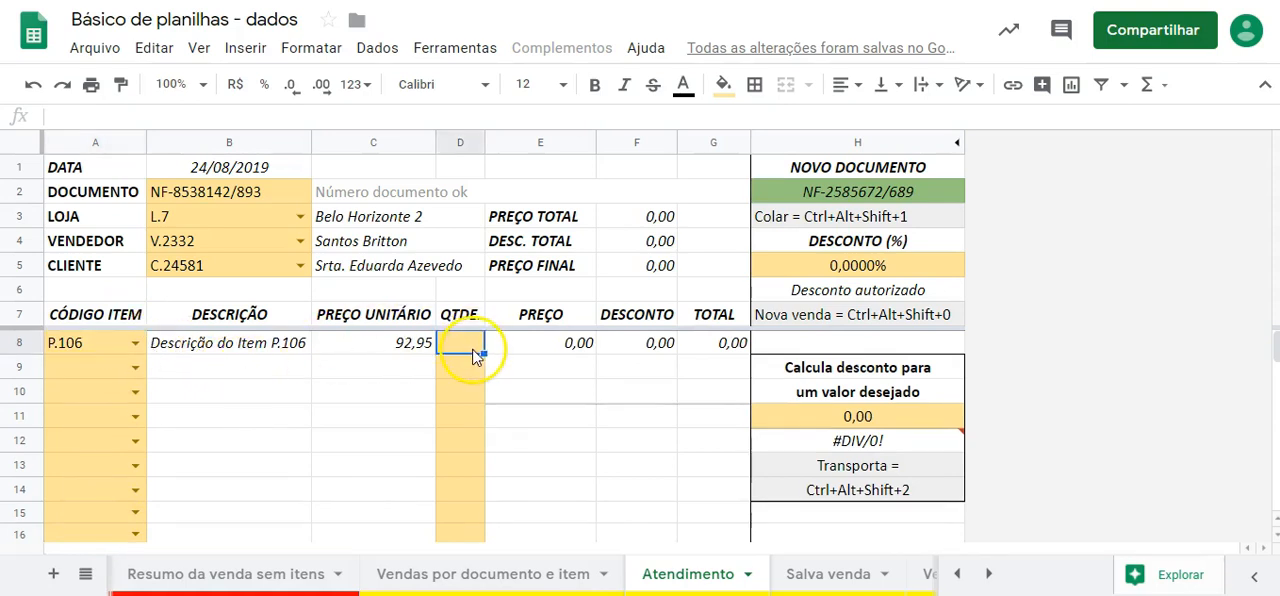
pyautogui.write('7')
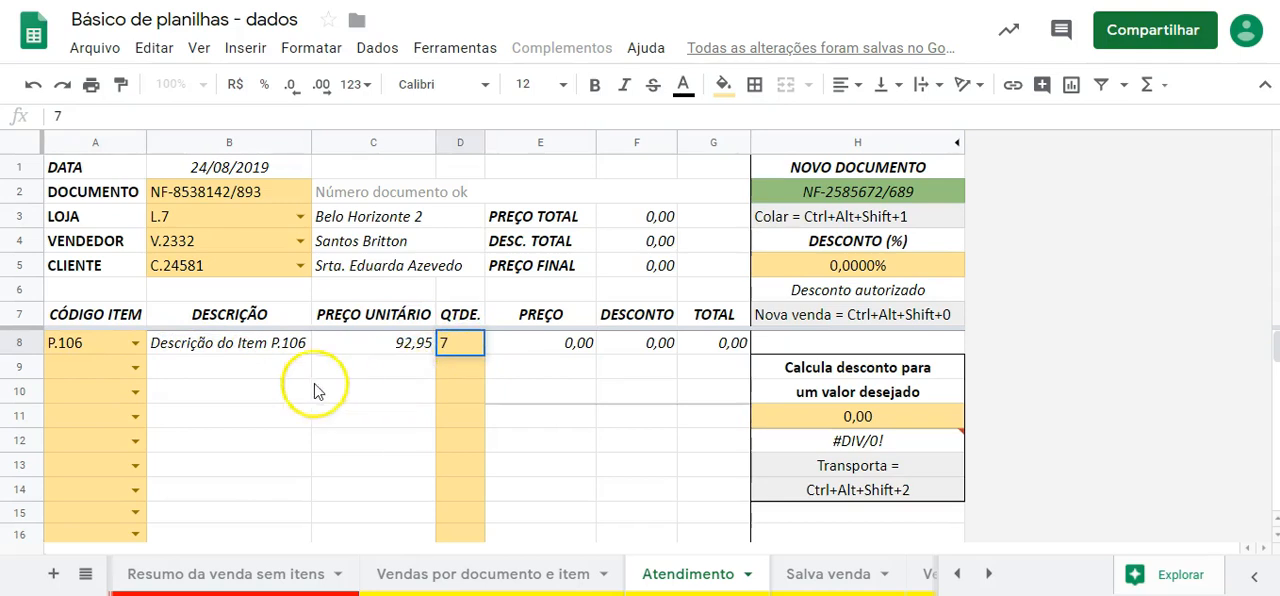
# - Add item P.113 on the second item line with a quantity of 10
pyautogui.click(137, 371)
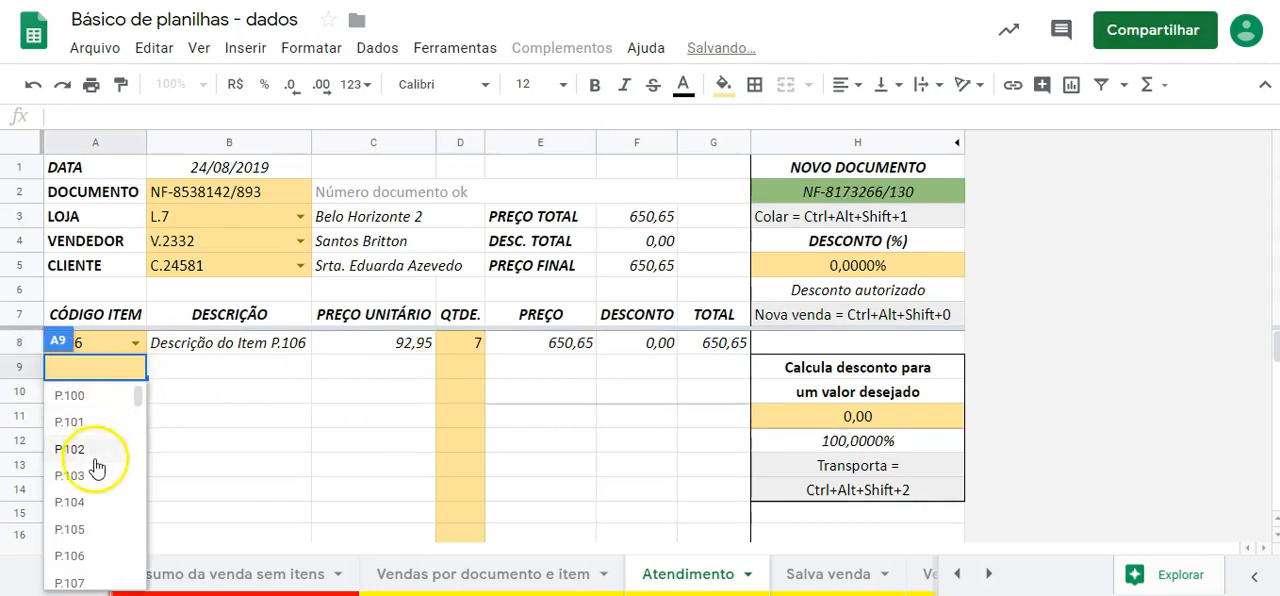
pyautogui.scroll(-3, 85, 560)
pyautogui.click(70, 573)
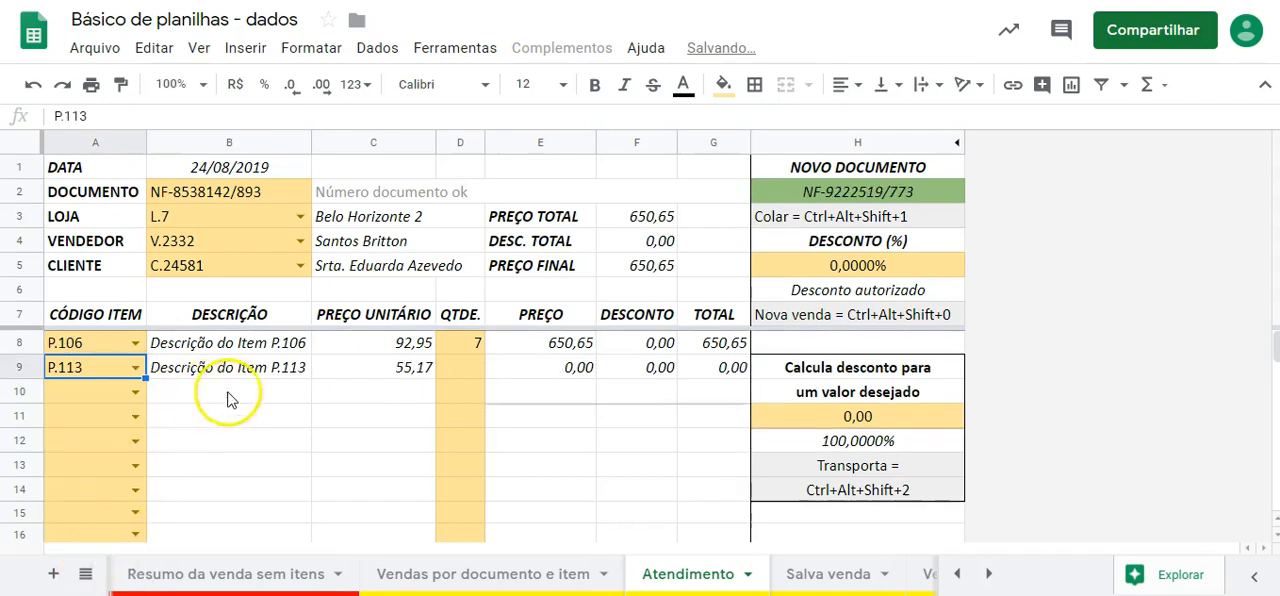
pyautogui.click(472, 370)
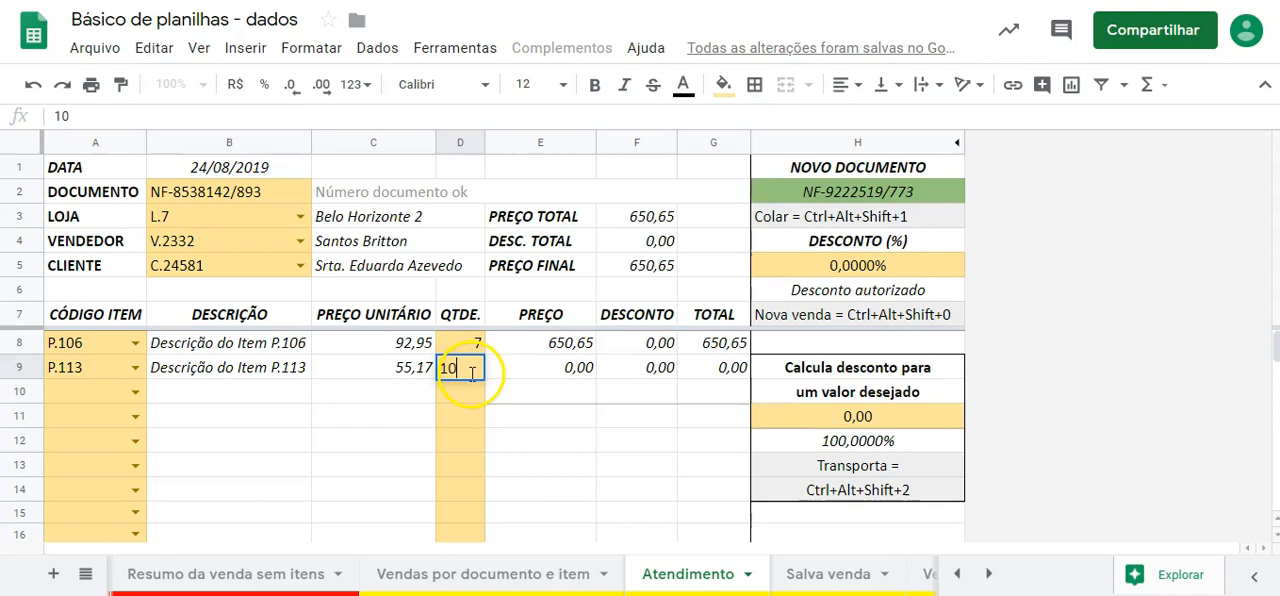
pyautogui.press('Return')
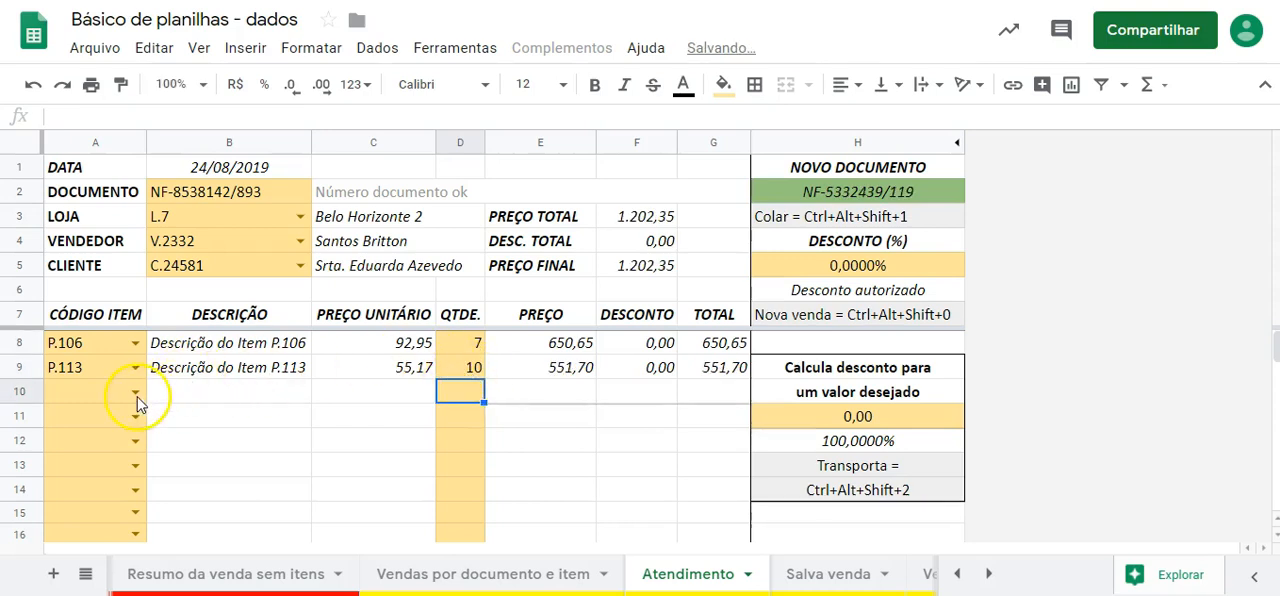
# - Add item P.289 on the third item line with a quantity of 70
pyautogui.click(119, 399)
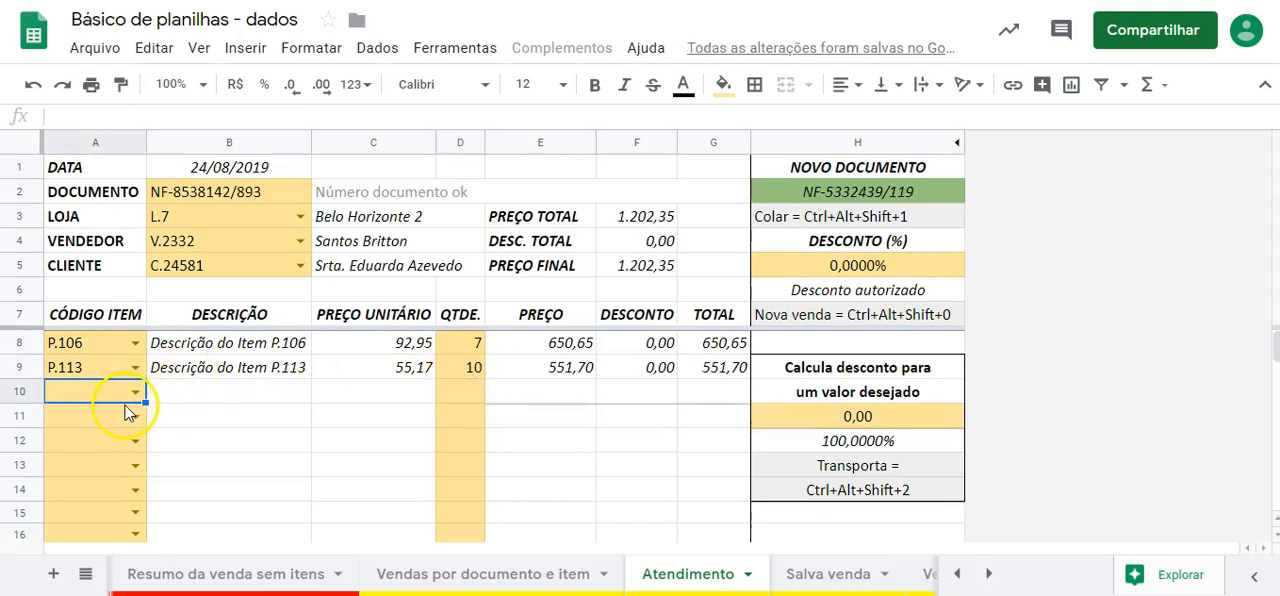
pyautogui.write('289')
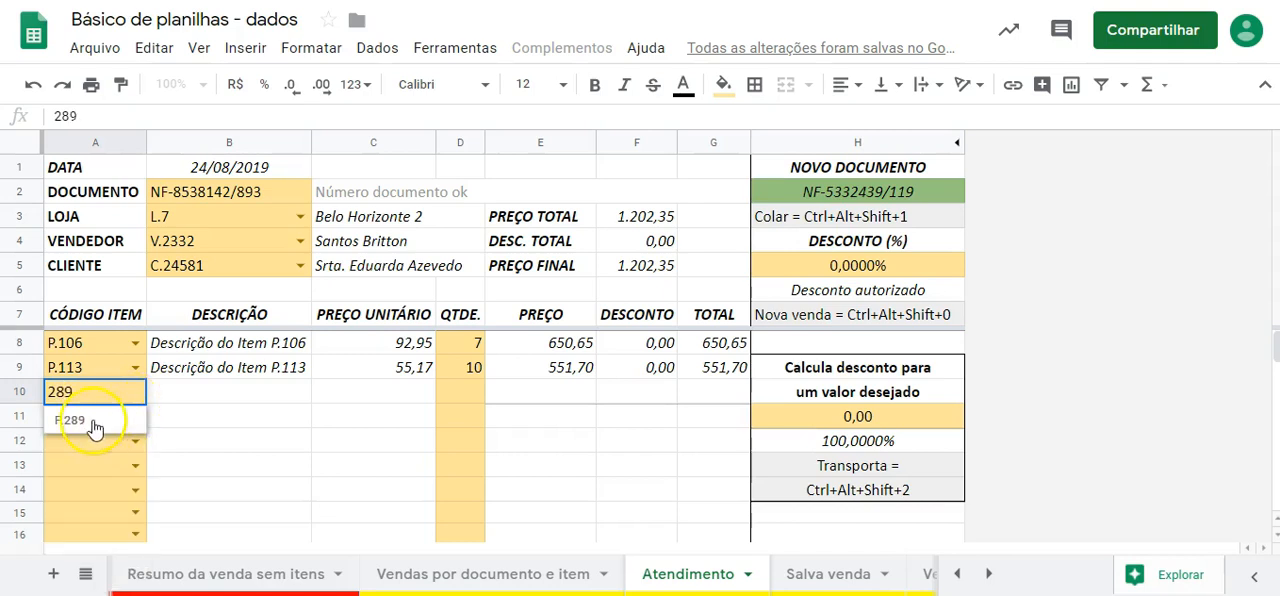
pyautogui.click(97, 426)
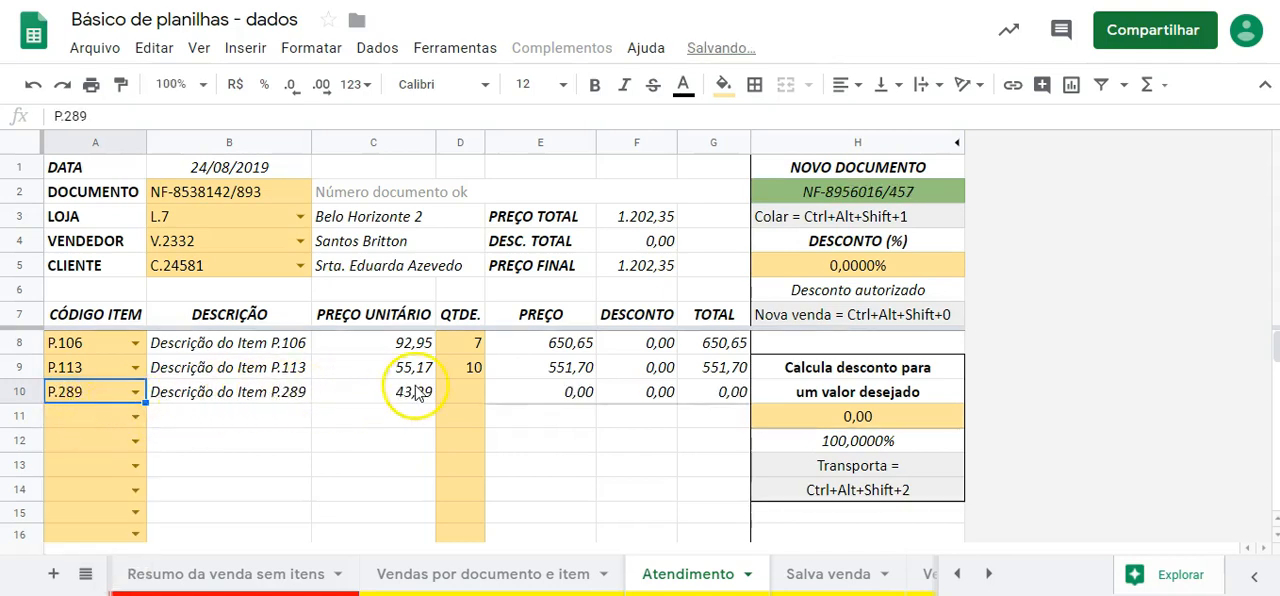
pyautogui.click(468, 393)
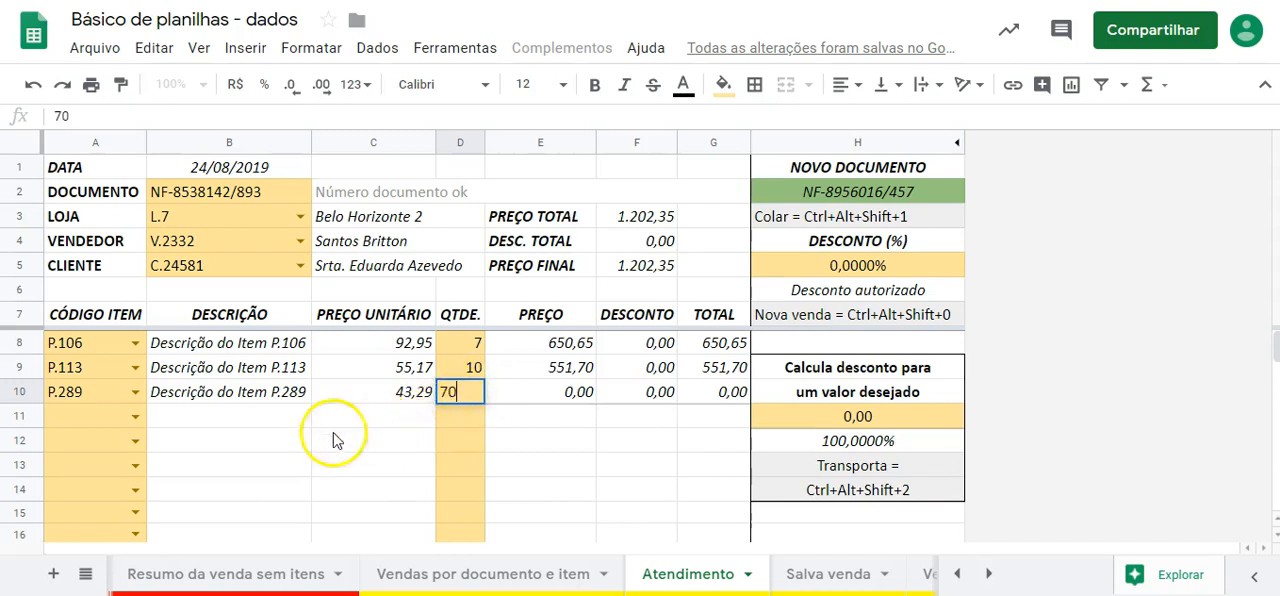
# - Add item P.268 on the fourth item line with a quantity of 25
pyautogui.click(120, 421)
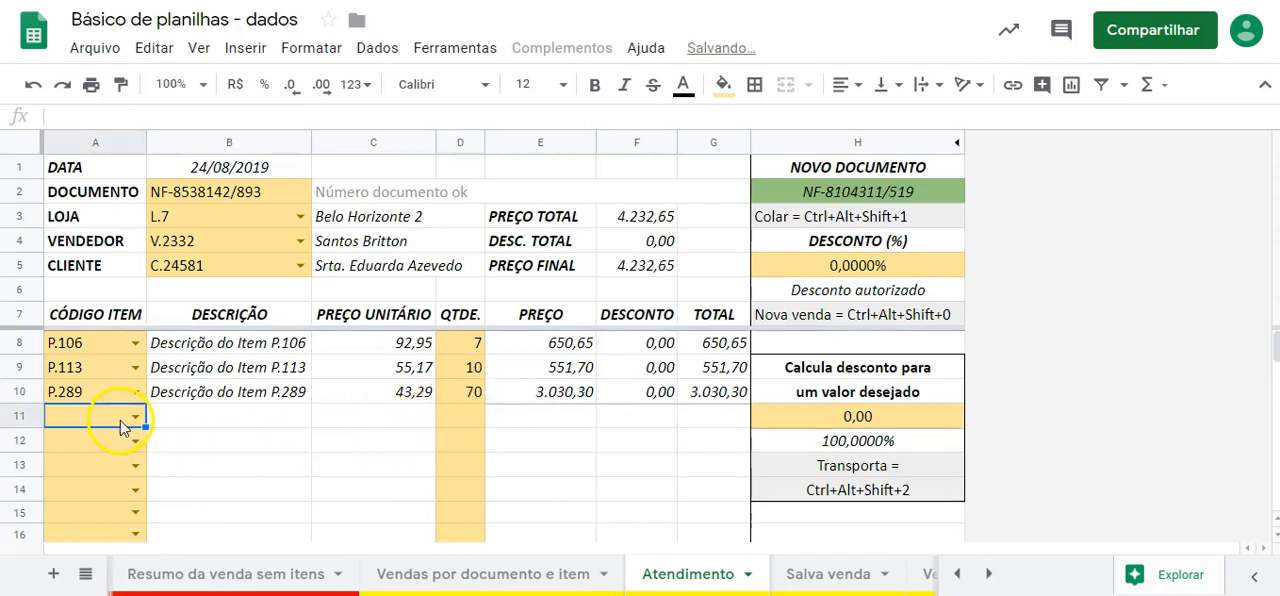
pyautogui.write('268')
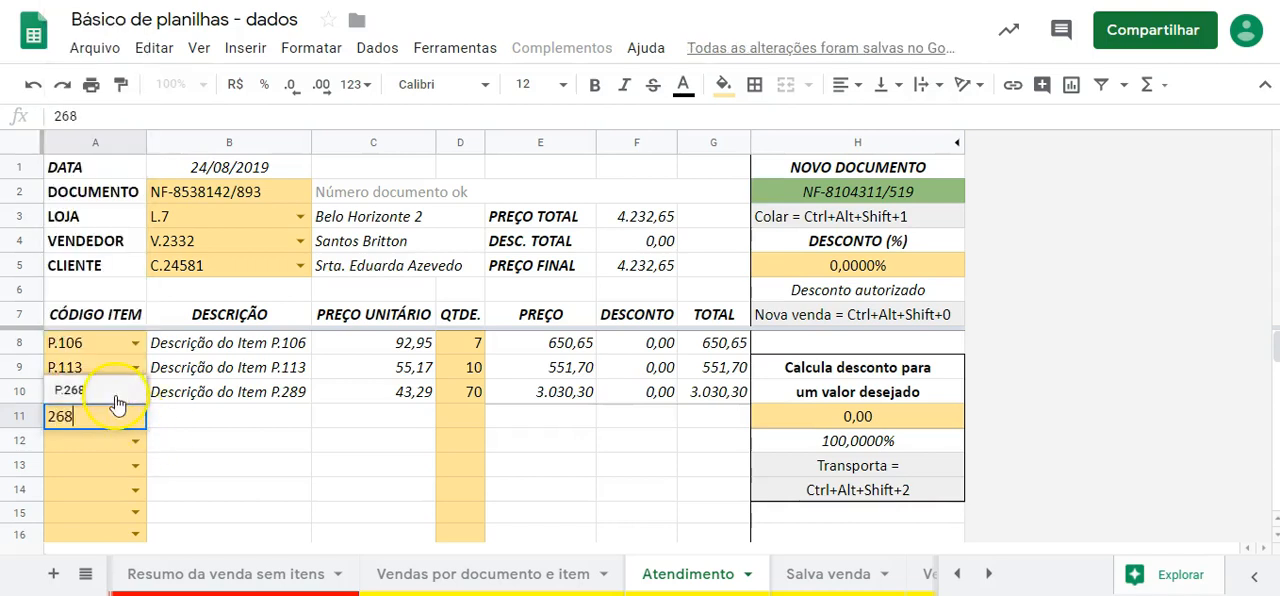
pyautogui.click(105, 392)
pyautogui.click(458, 418)
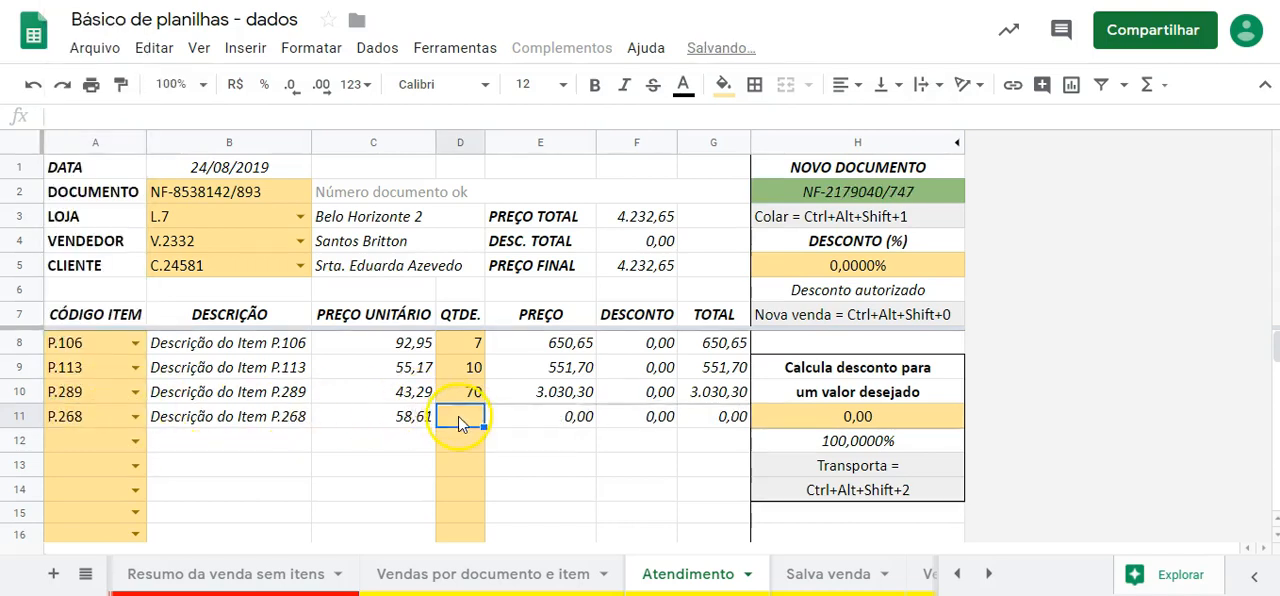
pyautogui.write('25')
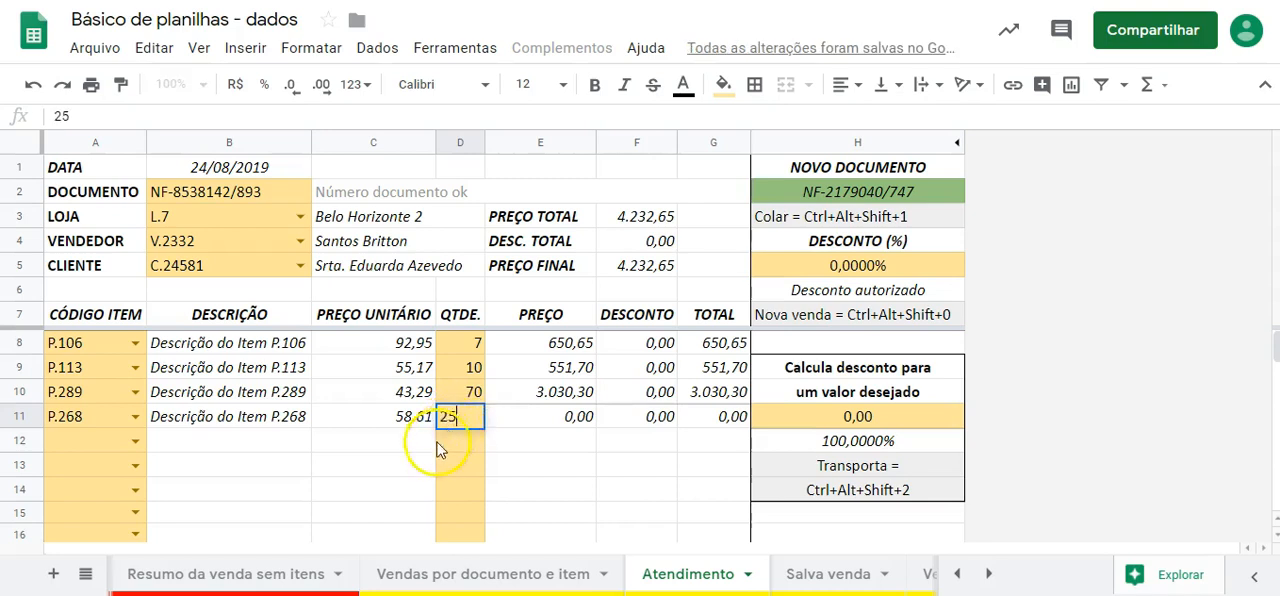
pyautogui.click(343, 467)
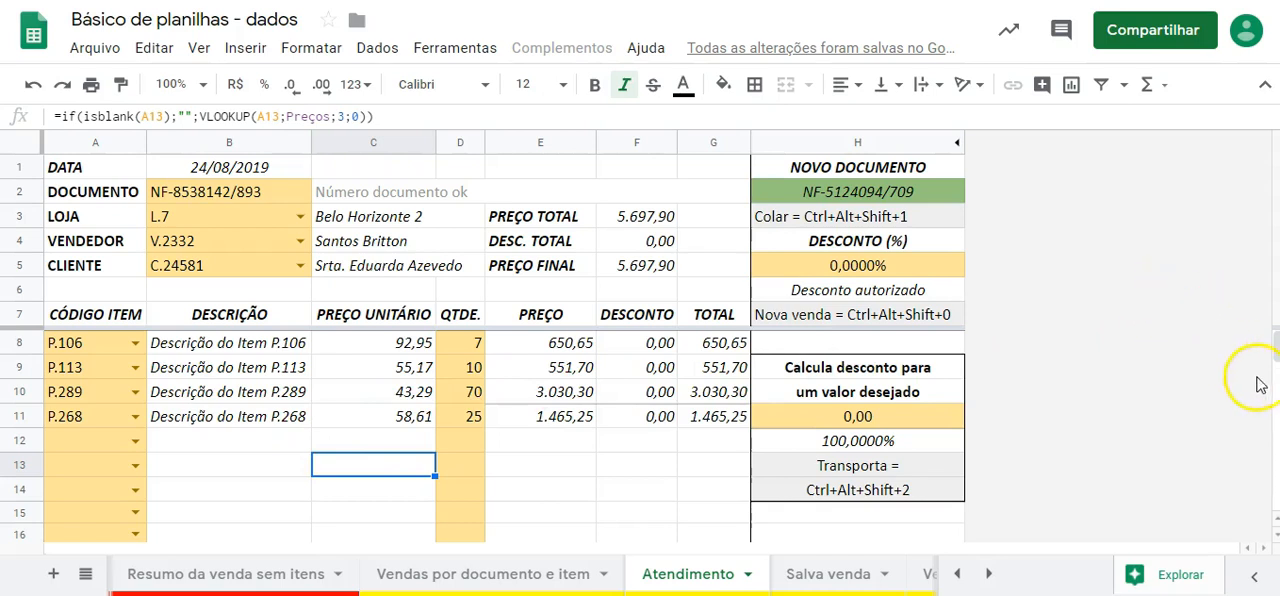
# - Look through the form's blank item lines down to the last row to see how many items a sale can hold
pyautogui.scroll(-3, 1268, 345)
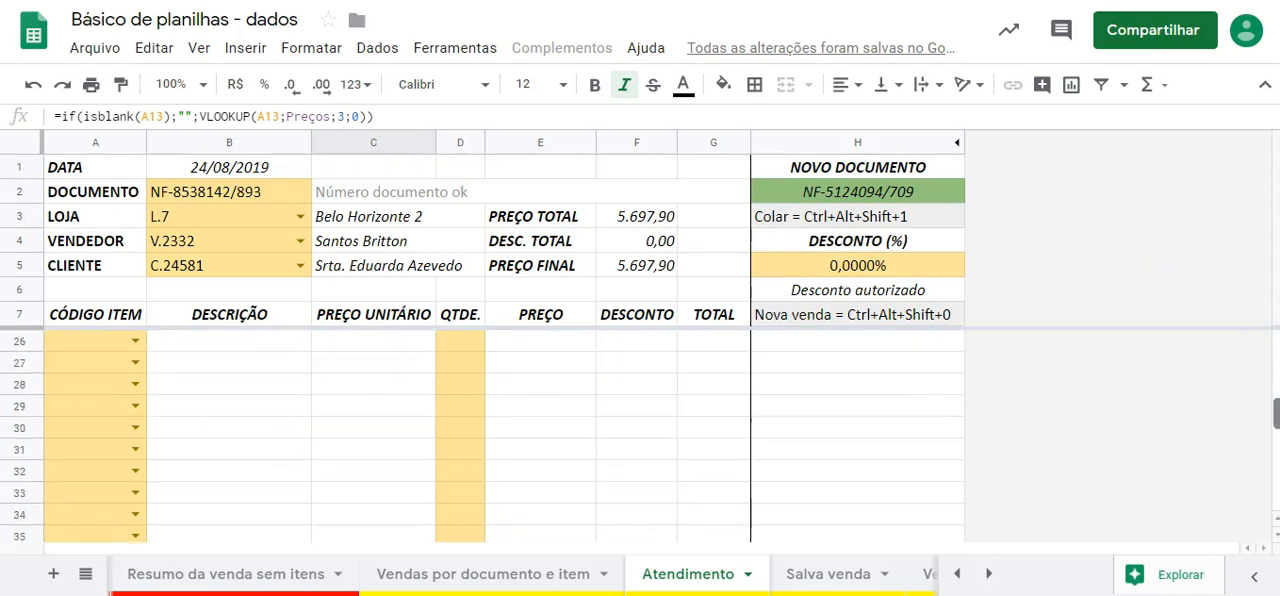
pyautogui.scroll(-1, 1268, 490)
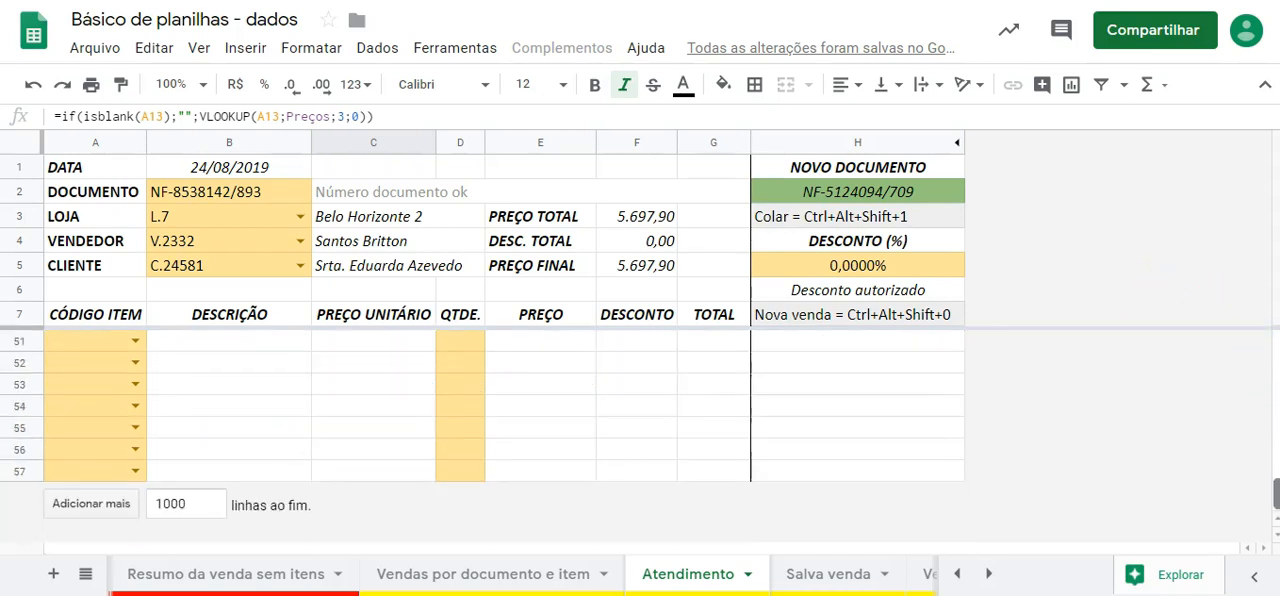
pyautogui.scroll(1, 500, 440)
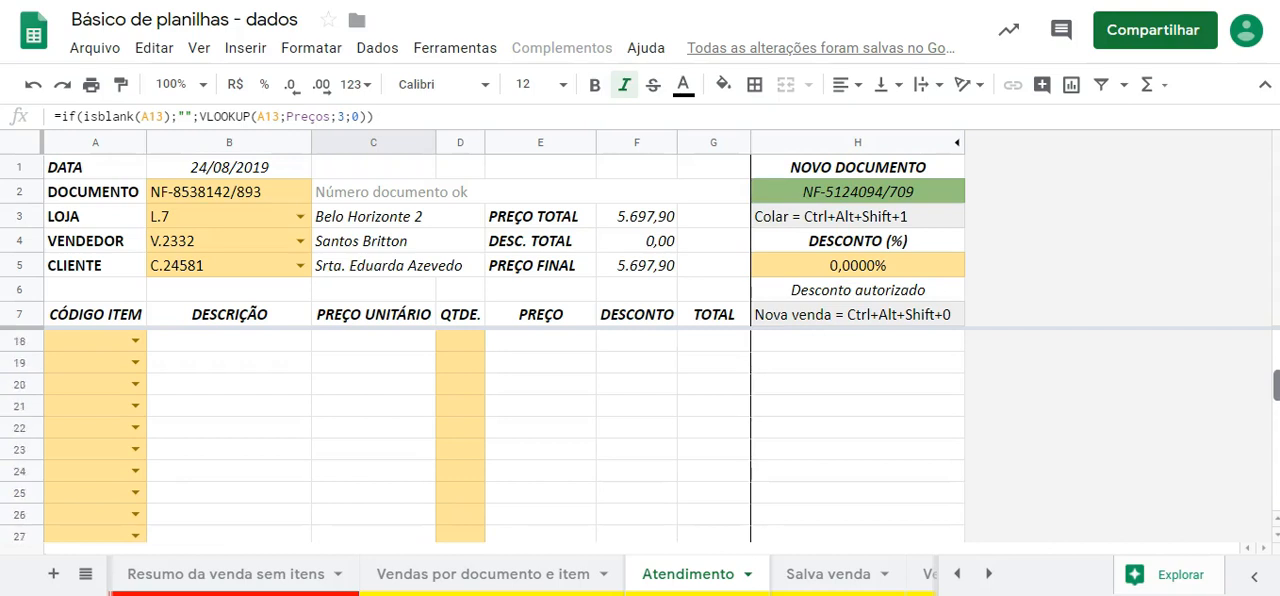
pyautogui.scroll(4, 500, 440)
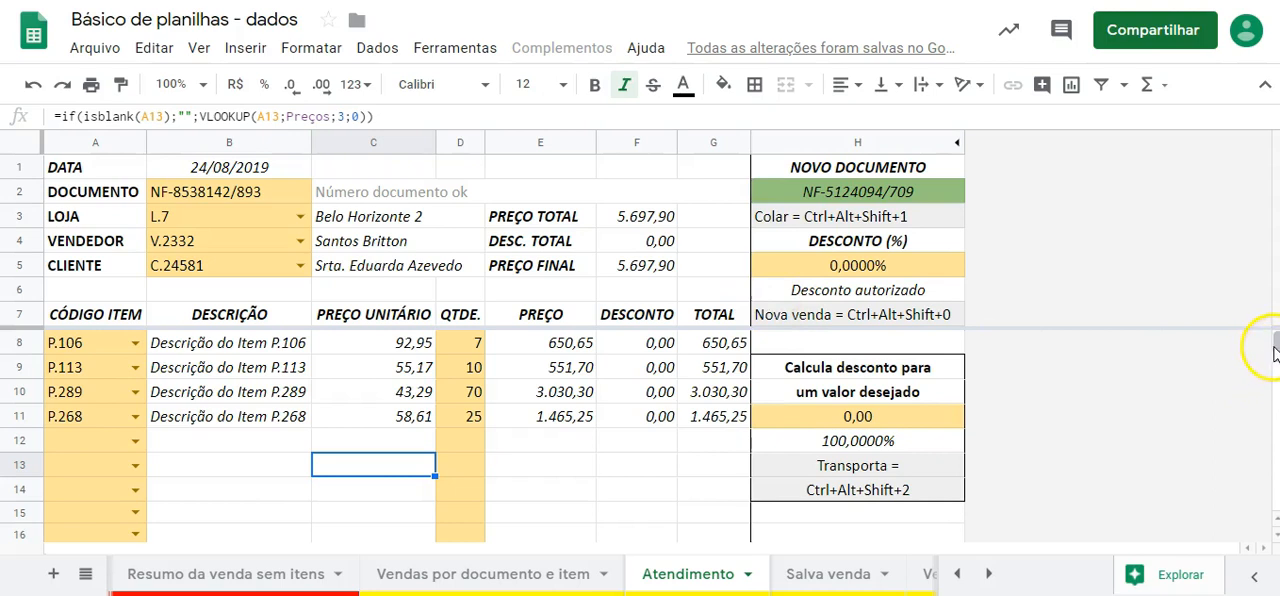
pyautogui.scroll(-5, 1268, 345)
pyautogui.scroll(-2, 480, 440)
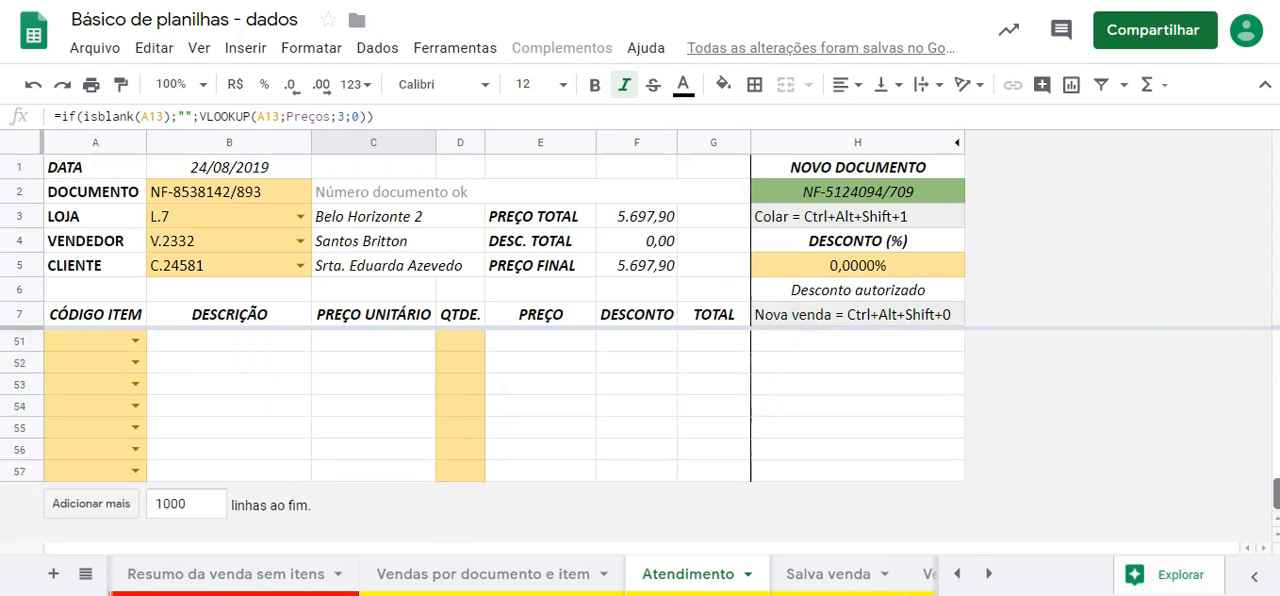
pyautogui.scroll(4, 480, 435)
pyautogui.scroll(5, 640, 435)
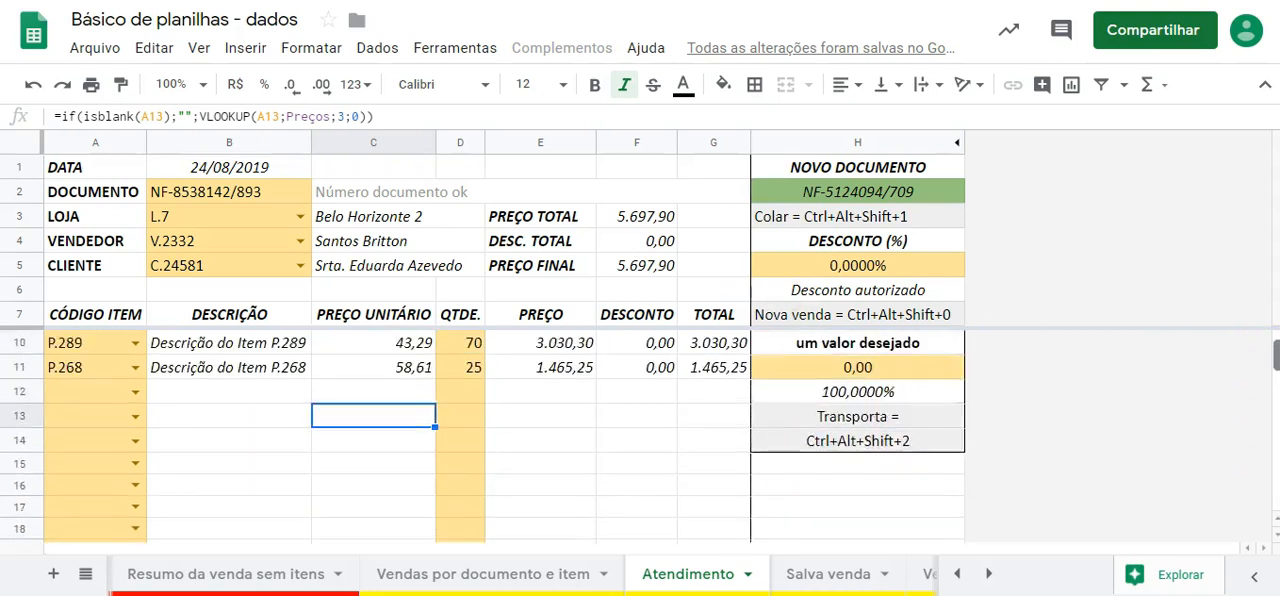
pyautogui.scroll(-4, 640, 435)
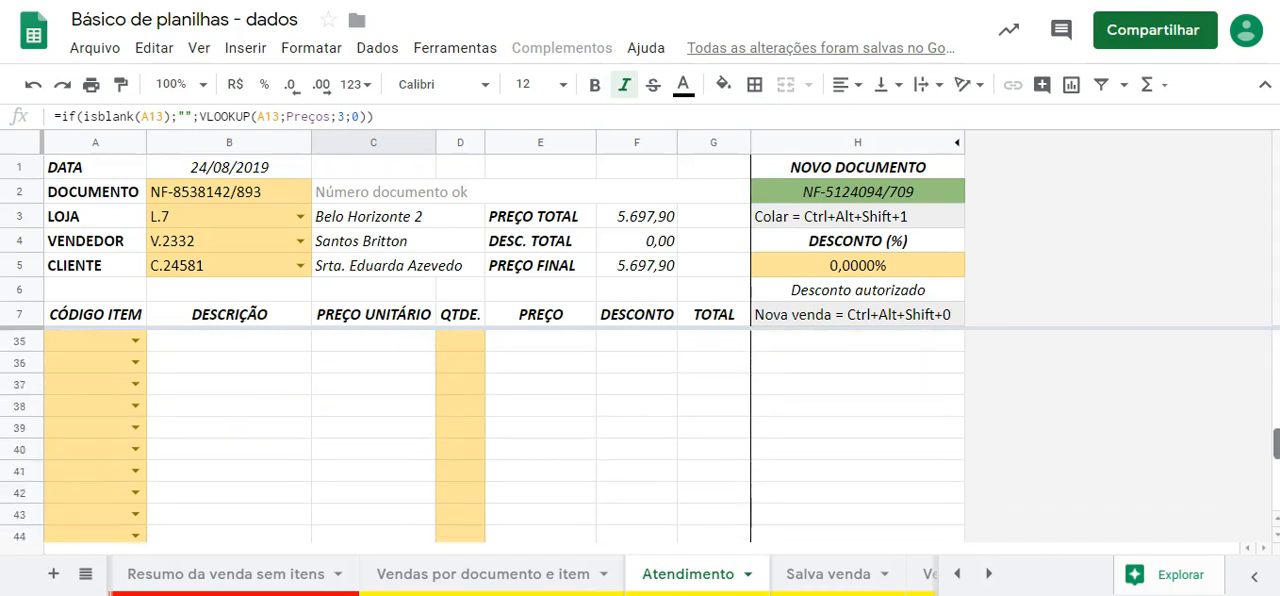
pyautogui.scroll(-3, 640, 435)
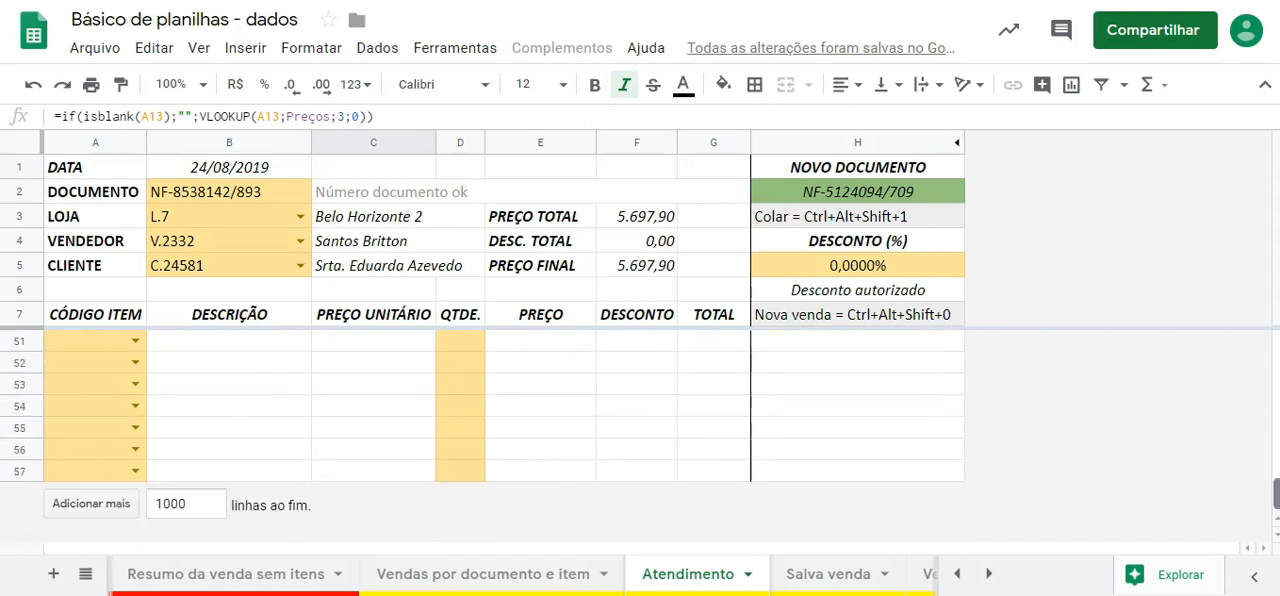
pyautogui.scroll(1, 640, 435)
pyautogui.scroll(8, 1224, 388)
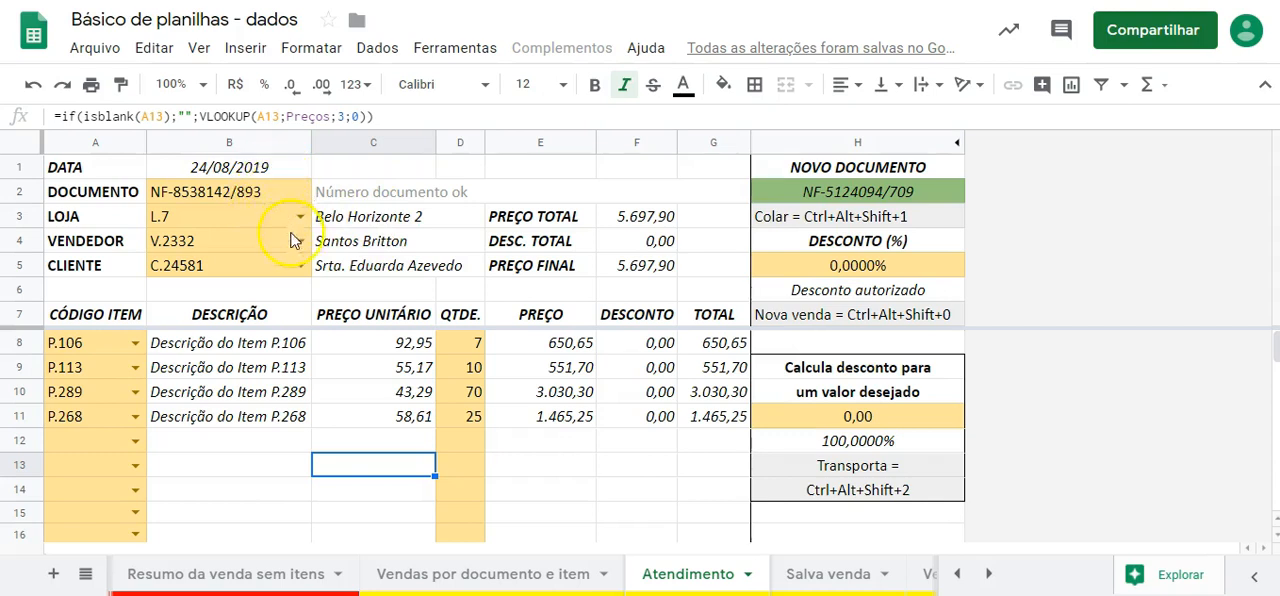
# - Review the quantities of the four items one by one in the QTDE. column
pyautogui.click(478, 342)
pyautogui.click(477, 367)
pyautogui.click(477, 392)
pyautogui.click(476, 418)
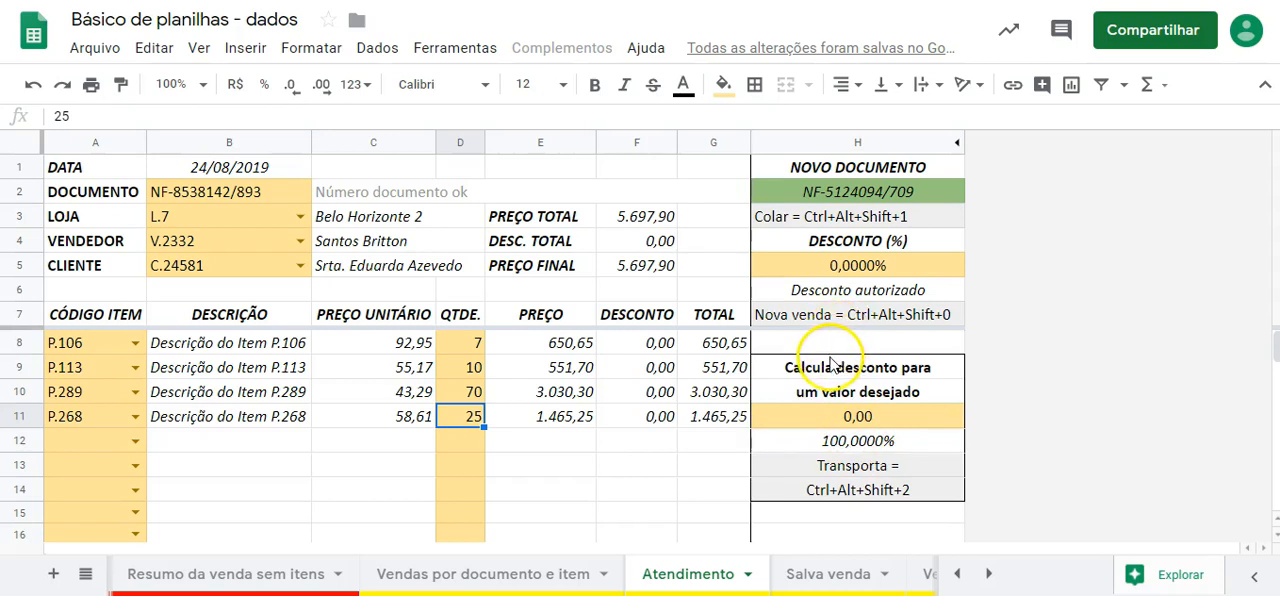
# - Set the desired sale value to 5500 and run the Transporta macro to carry the calculated discount into DESCONTO (%)
pyautogui.click(857, 415)
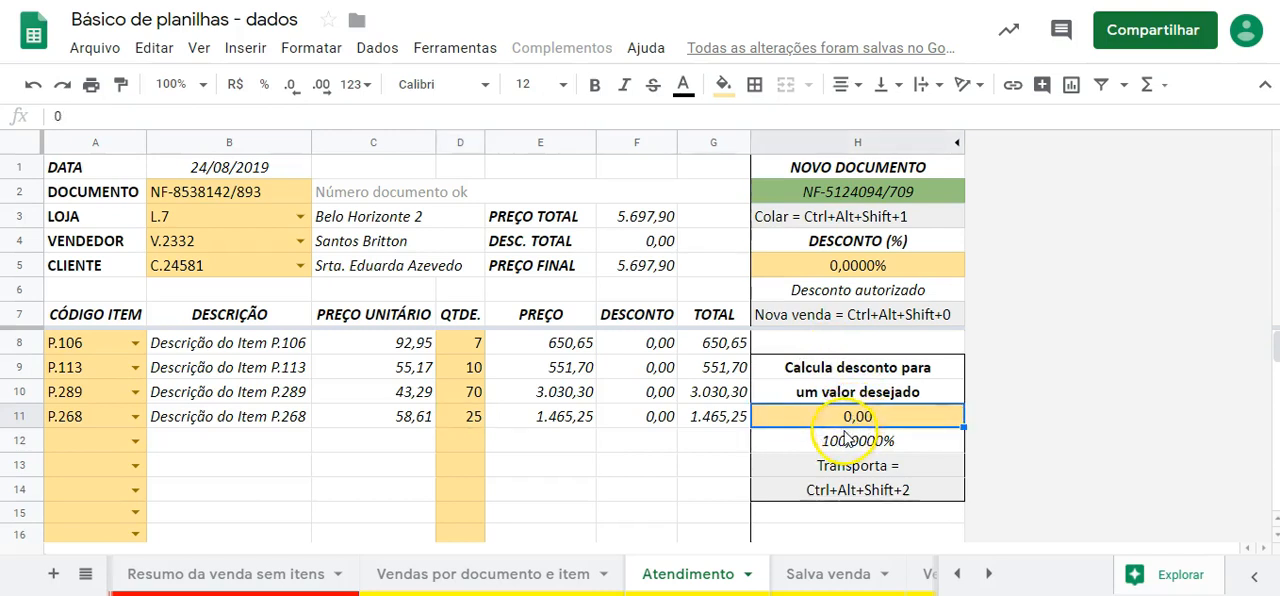
pyautogui.write('55')
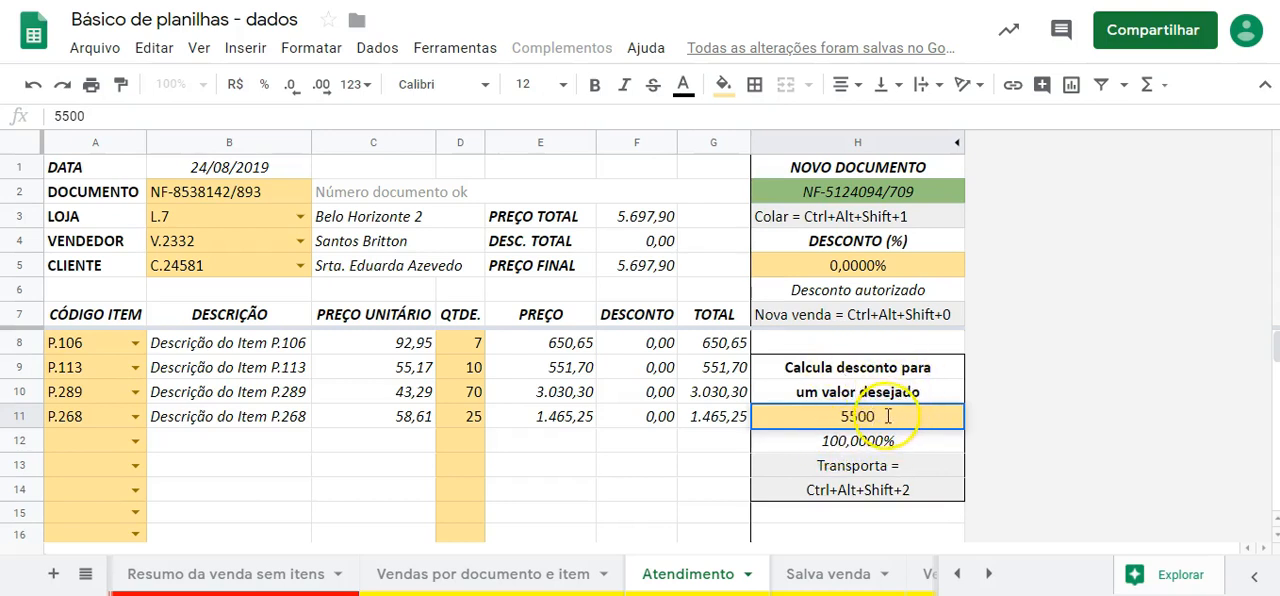
pyautogui.press('Return')
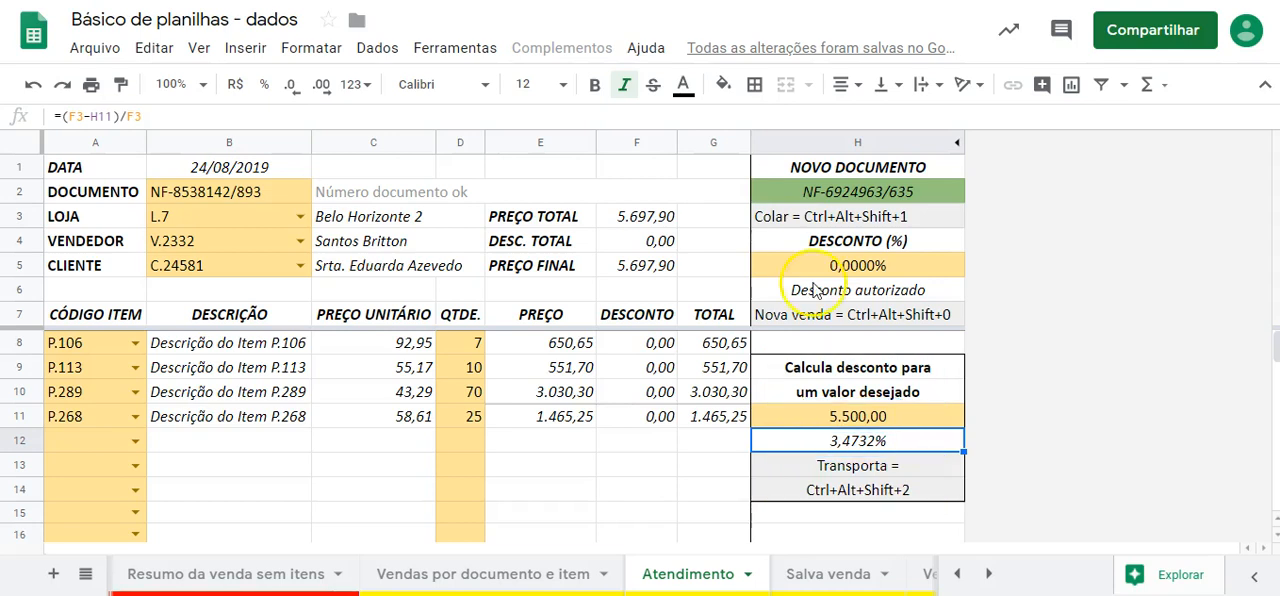
pyautogui.hotkey('ctrl', 'alt', 'shift', '2')
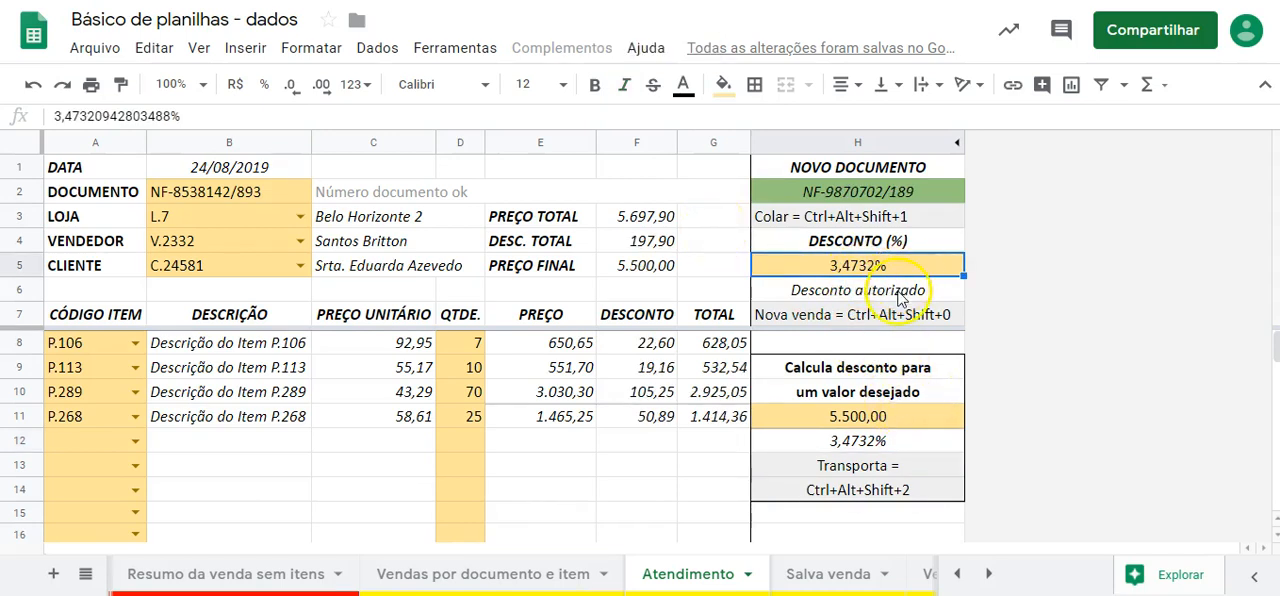
# - Compare the calculated discount formula with the transferred DESCONTO (%) value and inspect the PREÇO FINAL formula
pyautogui.click(891, 452)
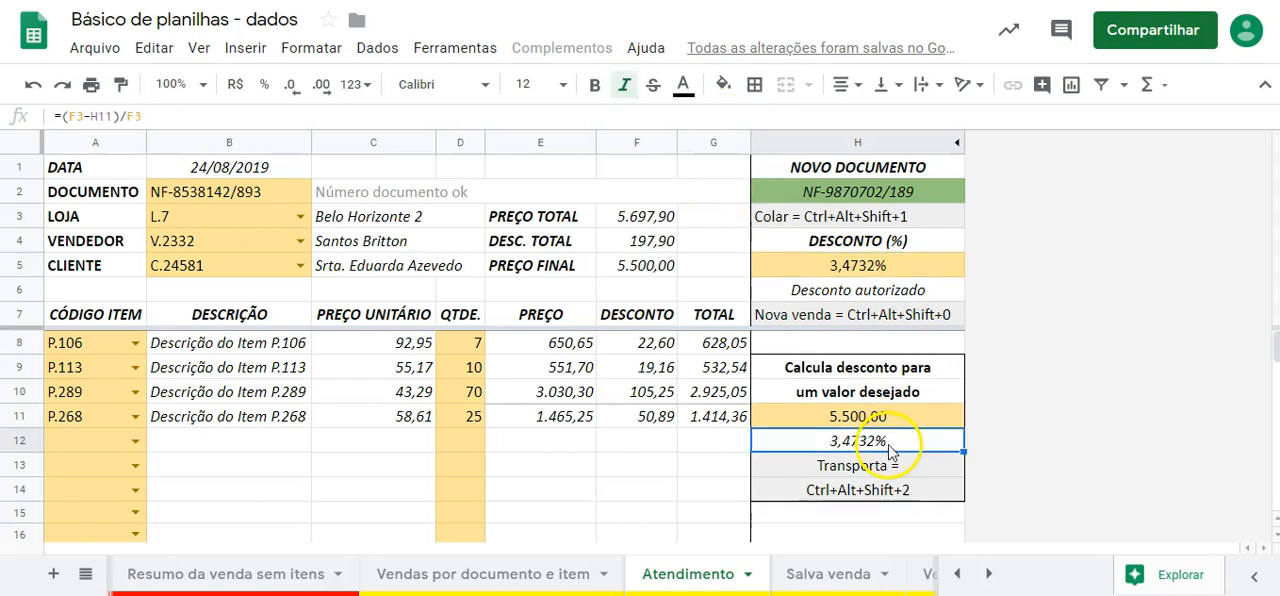
pyautogui.click(890, 274)
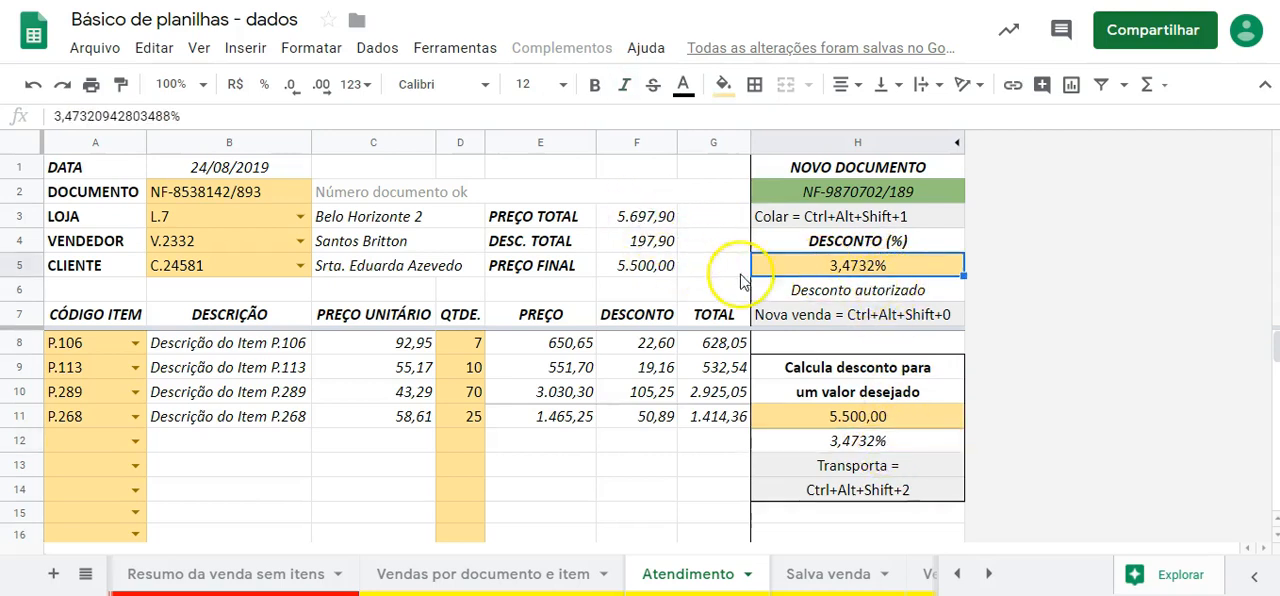
pyautogui.click(659, 274)
pyautogui.hotkey('ctrl', 'i')
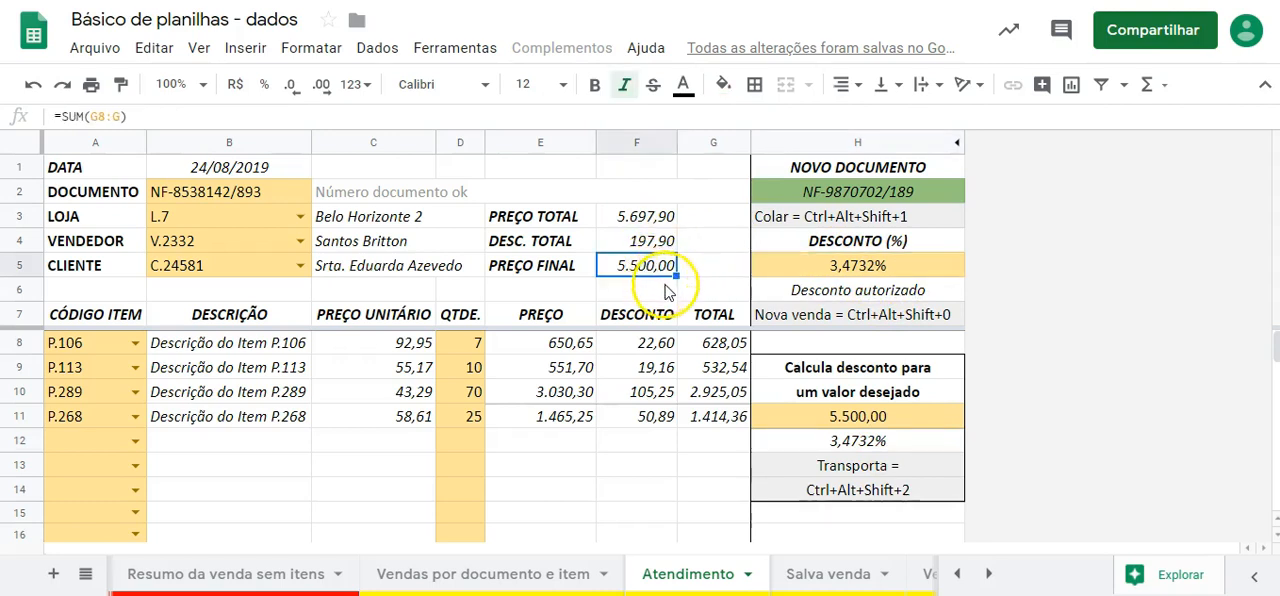
pyautogui.click(862, 270)
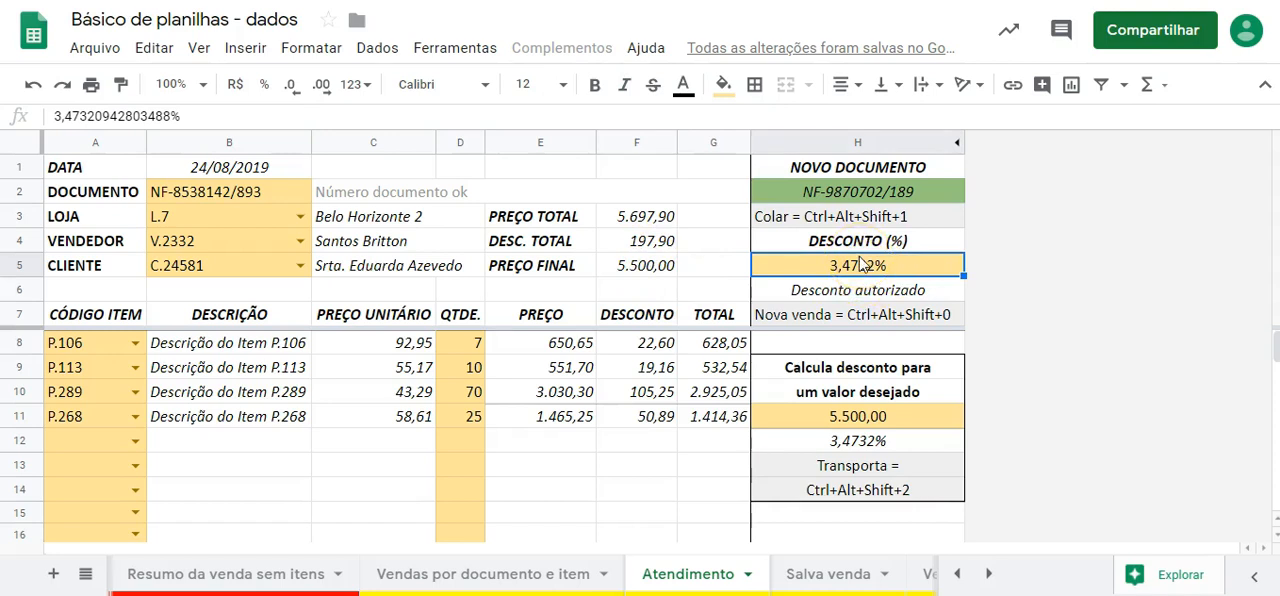
# - Set DESCONTO (%) to 3%, run the Transporta macro to carry the calculated discount back in, and compare both cells
pyautogui.write('3')
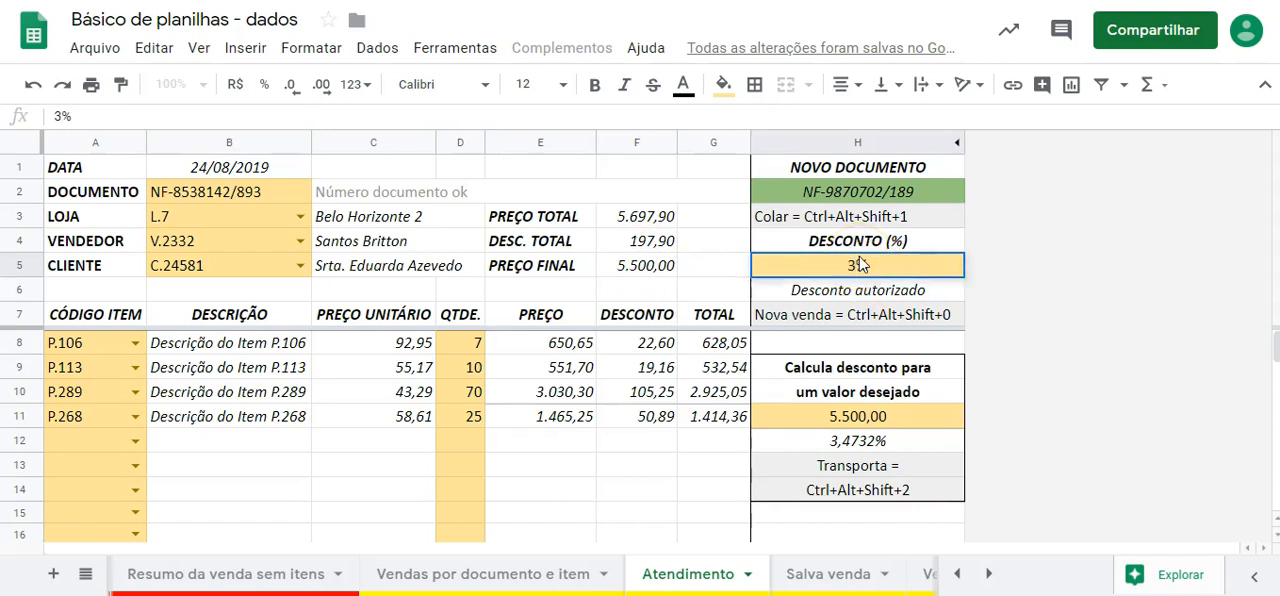
pyautogui.press('Return')
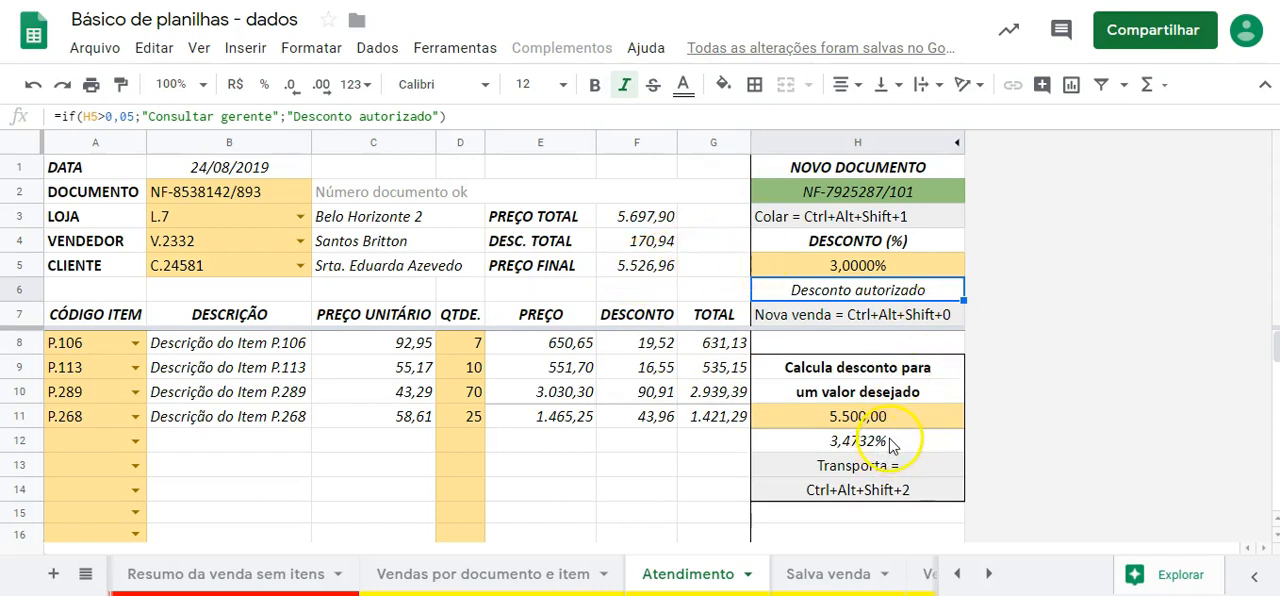
pyautogui.hotkey('ctrl', 'alt', 'shift', '2')
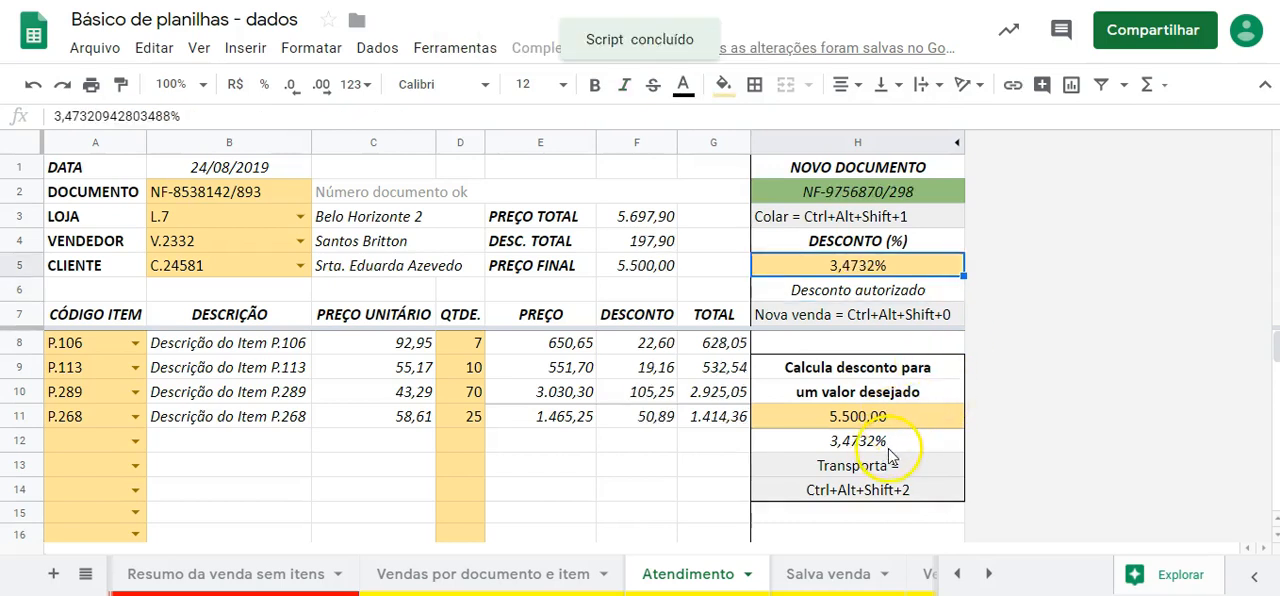
pyautogui.click(890, 450)
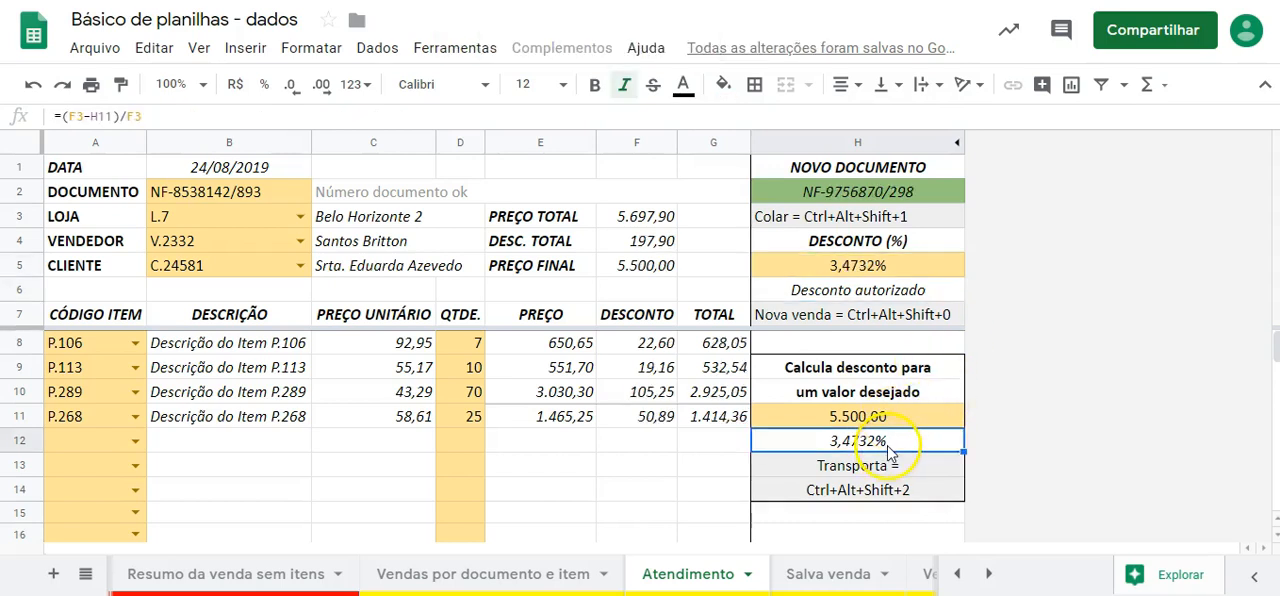
pyautogui.click(879, 268)
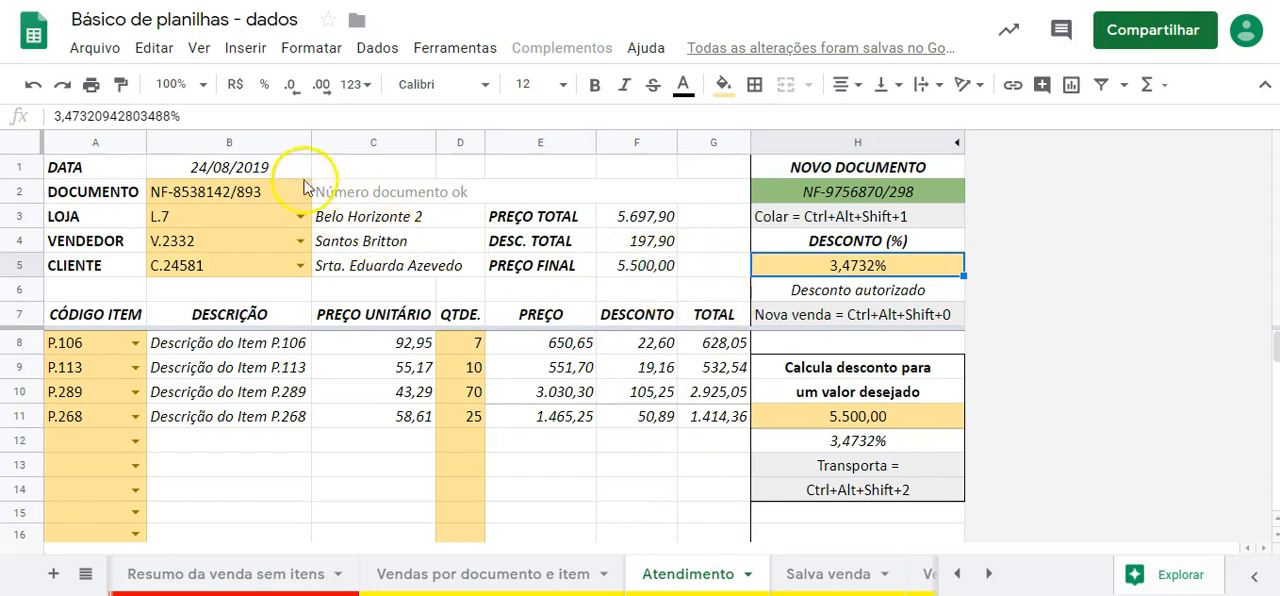
# - Check the form's DOCUMENTO entry and view the Vendas por documento e item sheet where sales are recorded
pyautogui.click(268, 190)
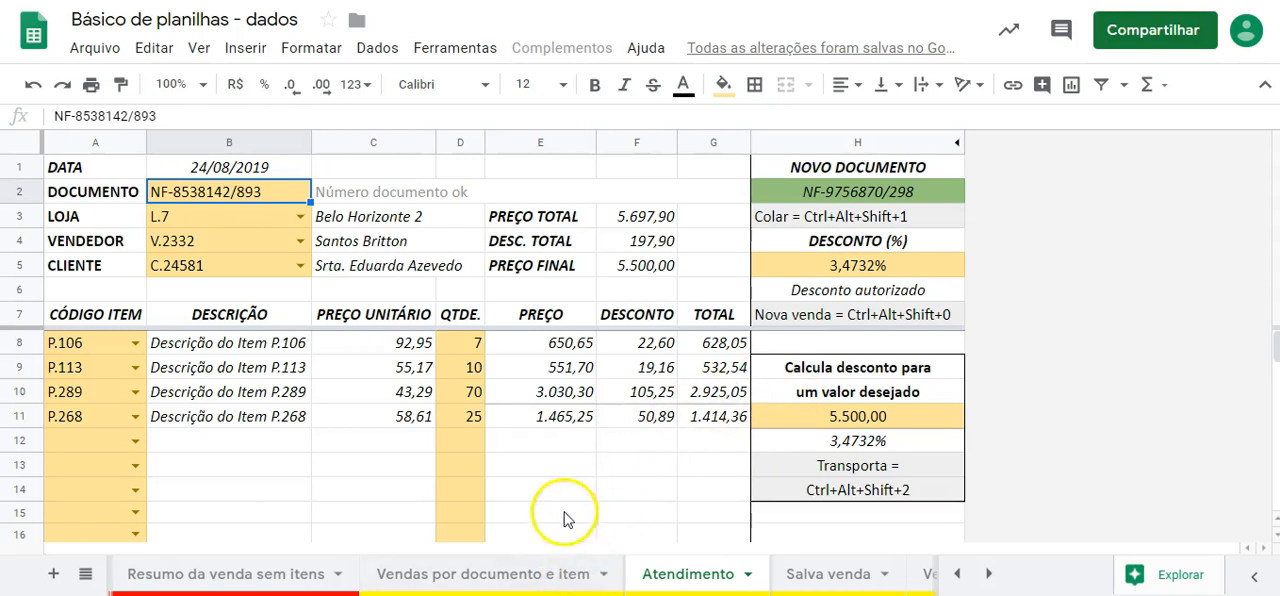
pyautogui.click(540, 578)
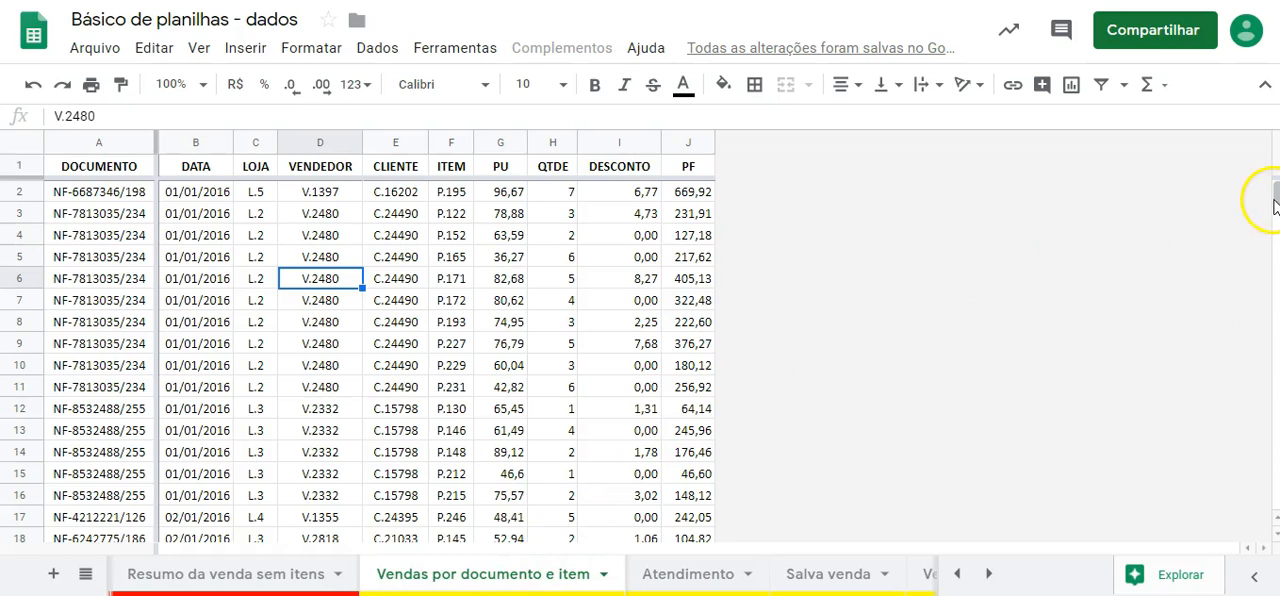
pyautogui.click(710, 576)
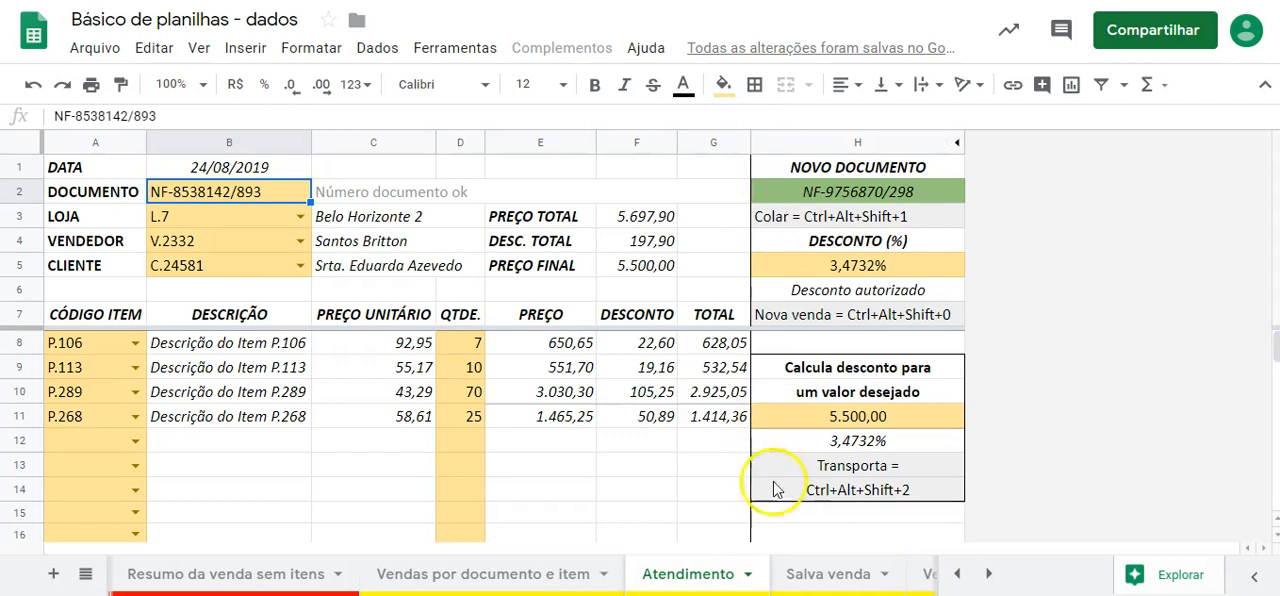
# - On the Salva venda sheet, widen the DOCUMENTO column to fit its document numbers and undo the accidental paste into it
pyautogui.click(828, 574)
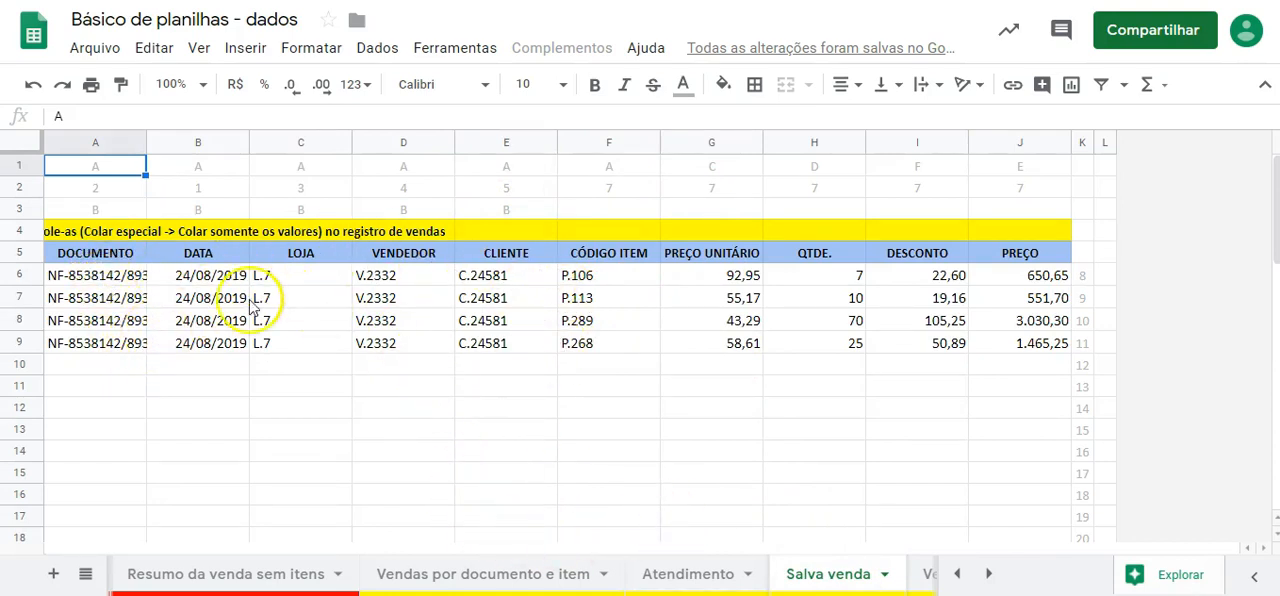
pyautogui.click(116, 136)
pyautogui.rightClick(145, 138)
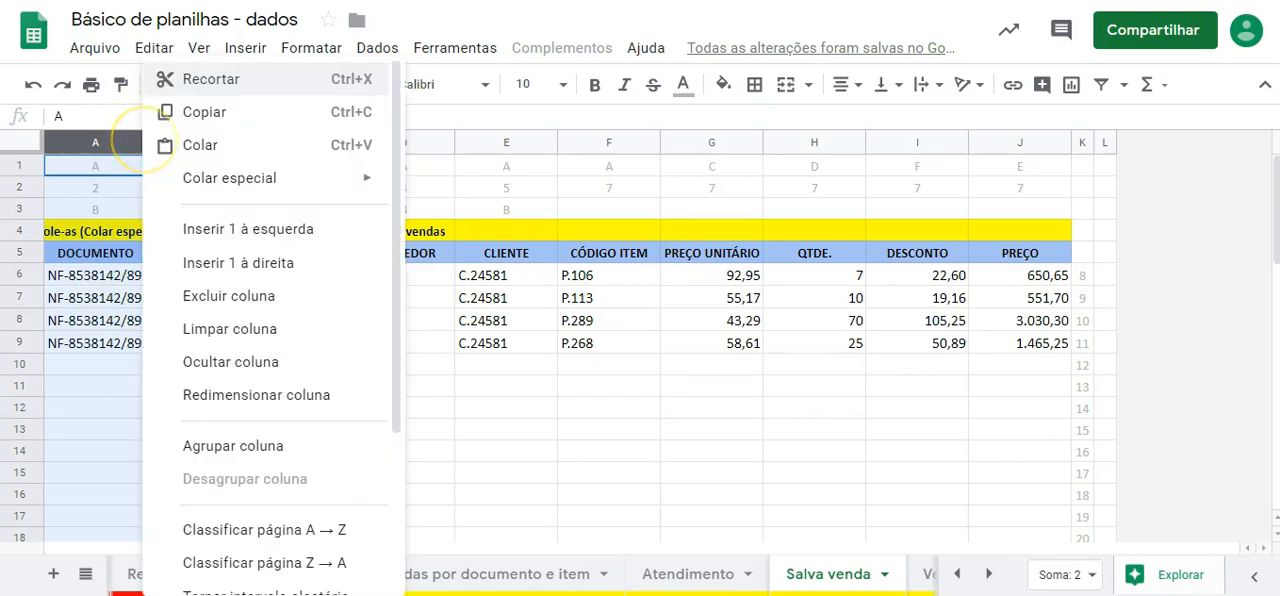
pyautogui.write('="NF-"&RANDBETWEEN(1000000;9999999)&"/"&RANDBETWEEN(100;999)')
pyautogui.click(123, 146)
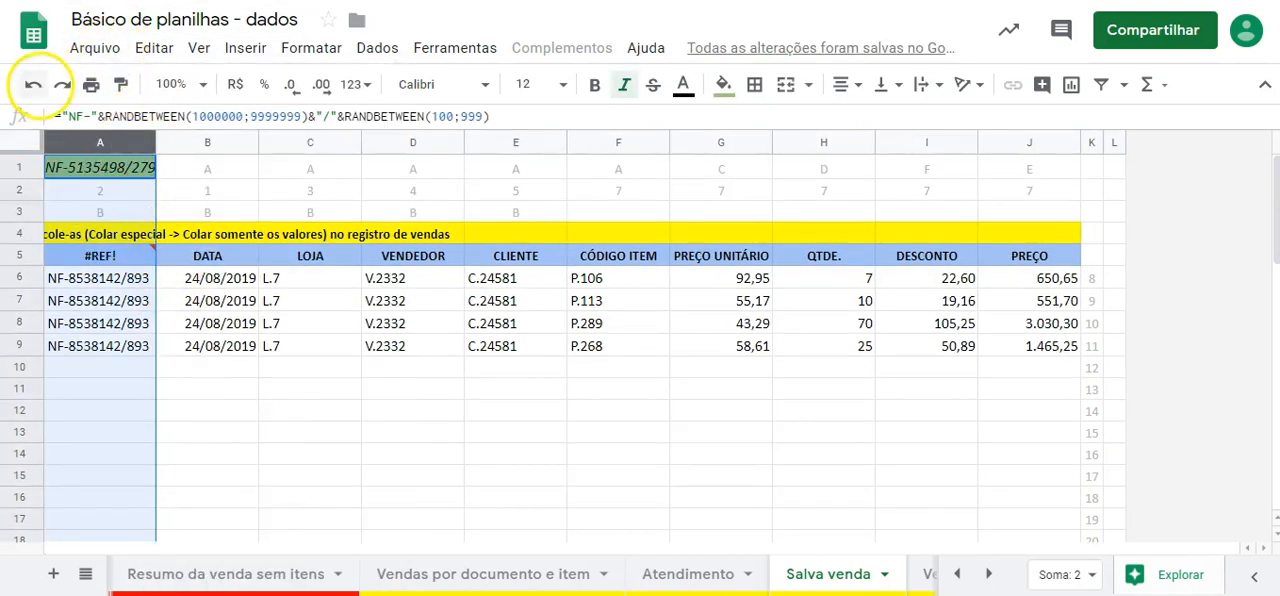
pyautogui.click(36, 86)
pyautogui.click(42, 94)
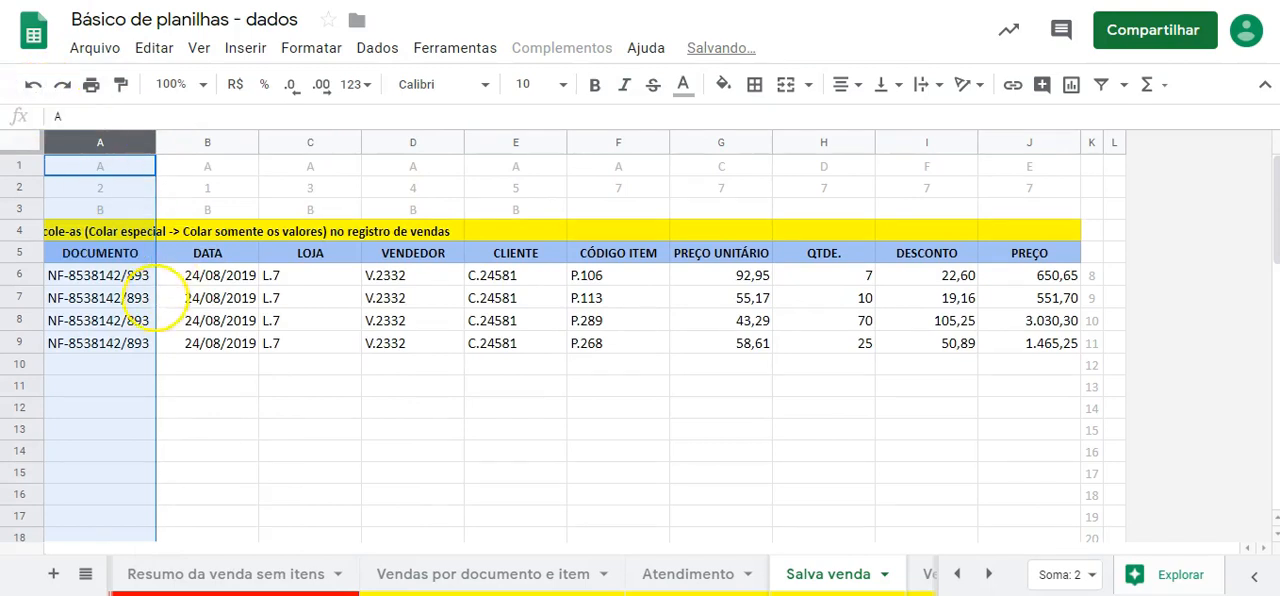
pyautogui.click(170, 365)
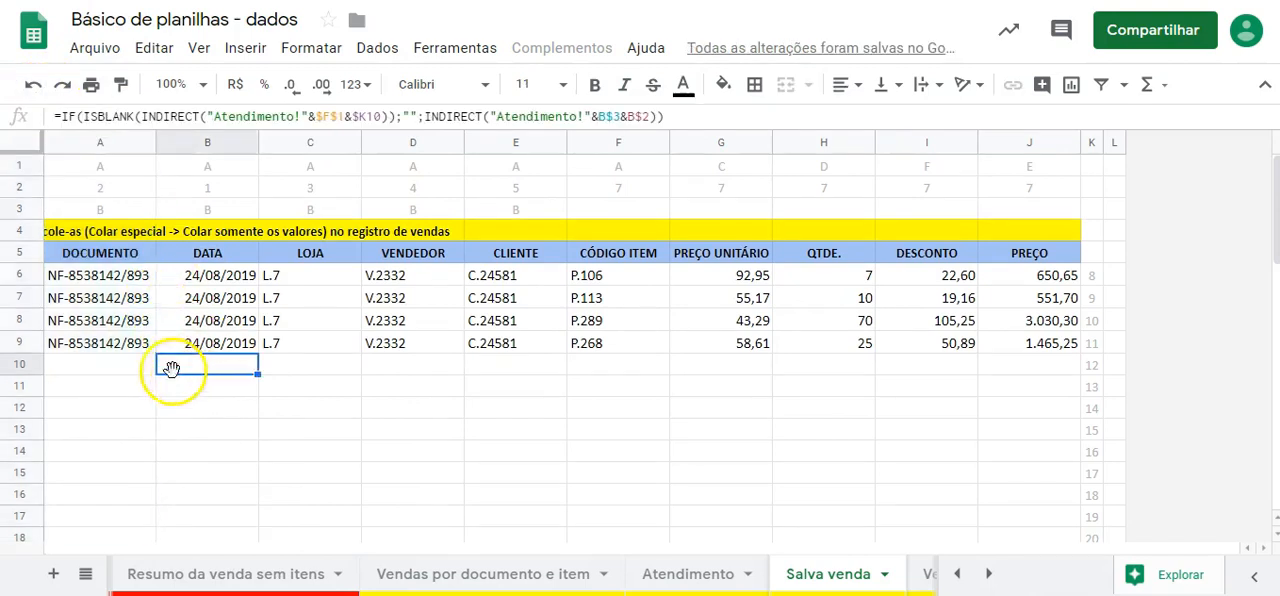
# - Inspect the DOCUMENTO formula on the first Salva venda line and compare it with the document number on Atendimento
pyautogui.click(118, 285)
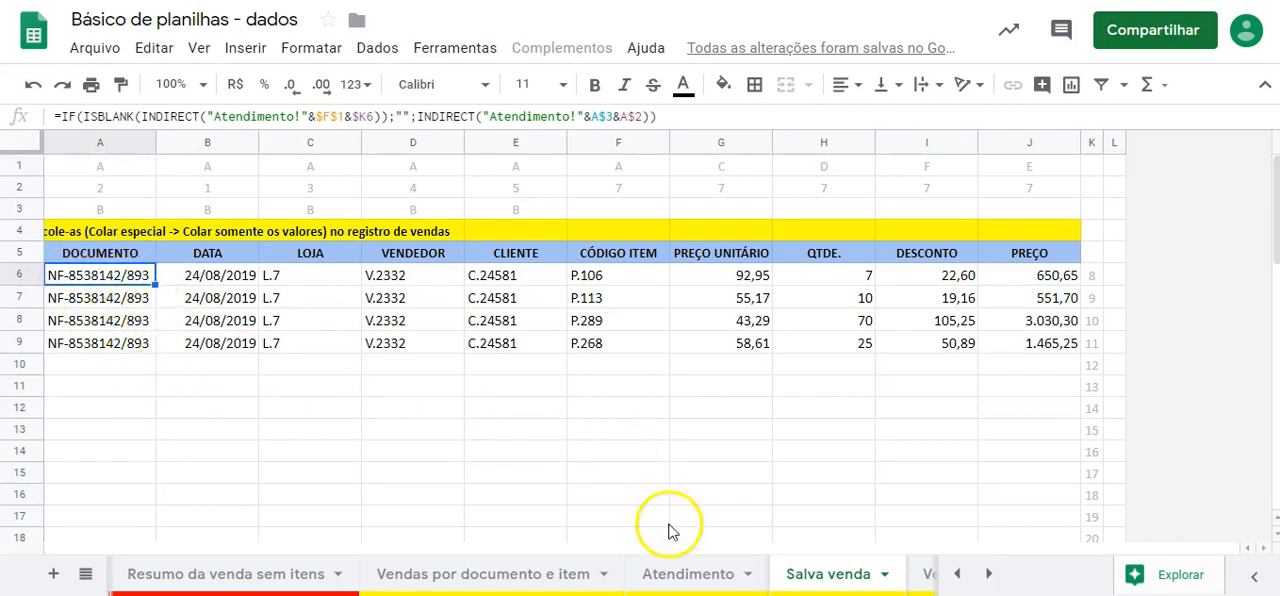
pyautogui.click(696, 576)
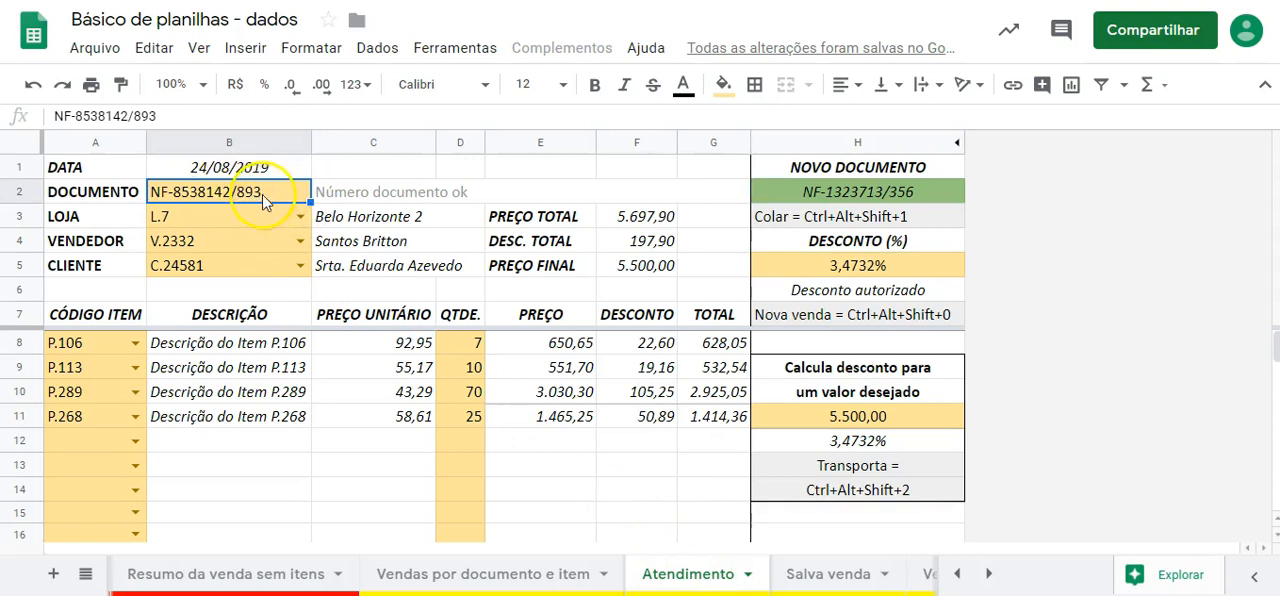
pyautogui.click(830, 574)
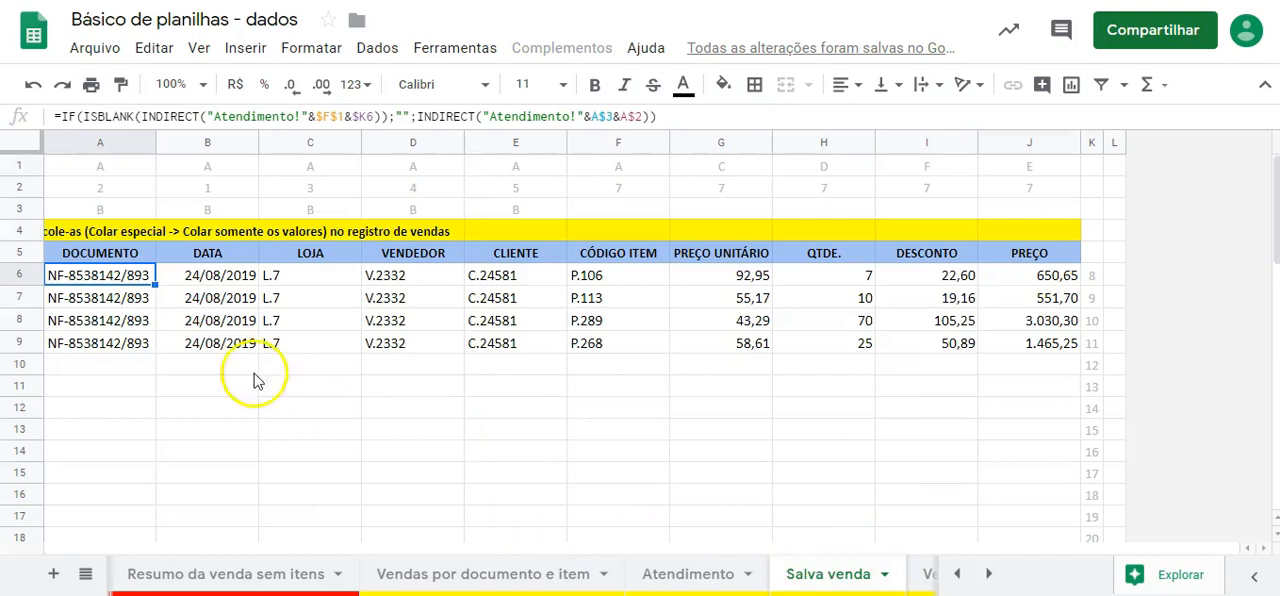
# - Review the sale lines' DOCUMENTO, DATA, LOJA, VENDEDOR and CLIENTE columns one by one, and the item columns from CÓDIGO ITEM to PREÇO
pyautogui.moveTo(130, 275); pyautogui.dragTo(110, 364)
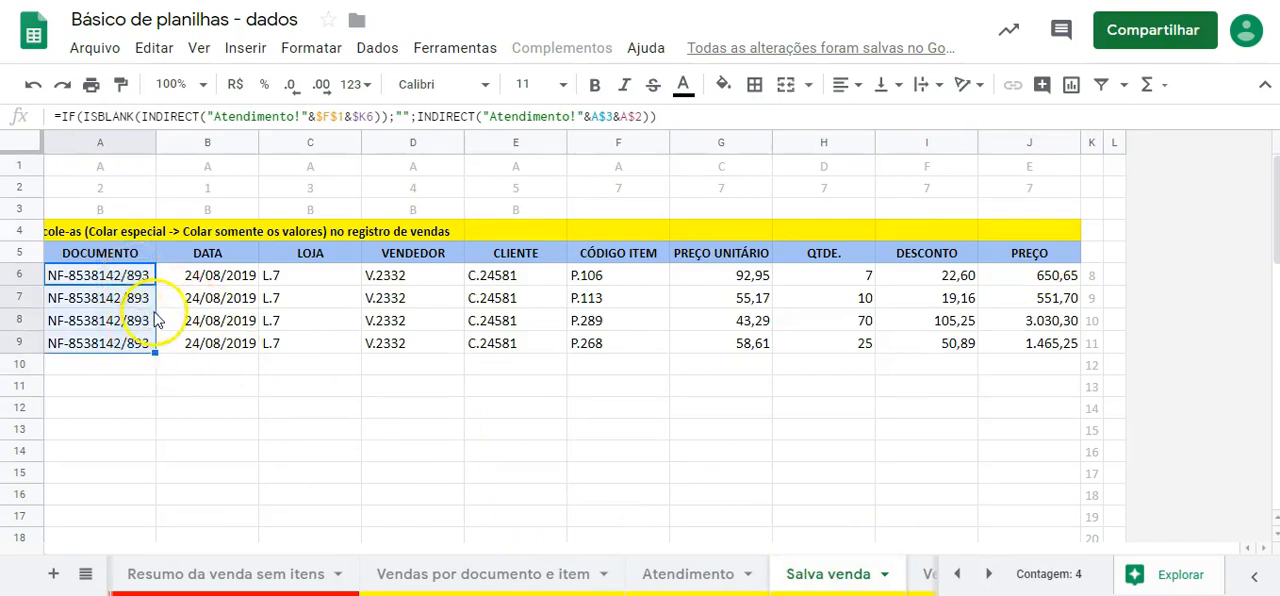
pyautogui.moveTo(240, 280); pyautogui.dragTo(225, 343)
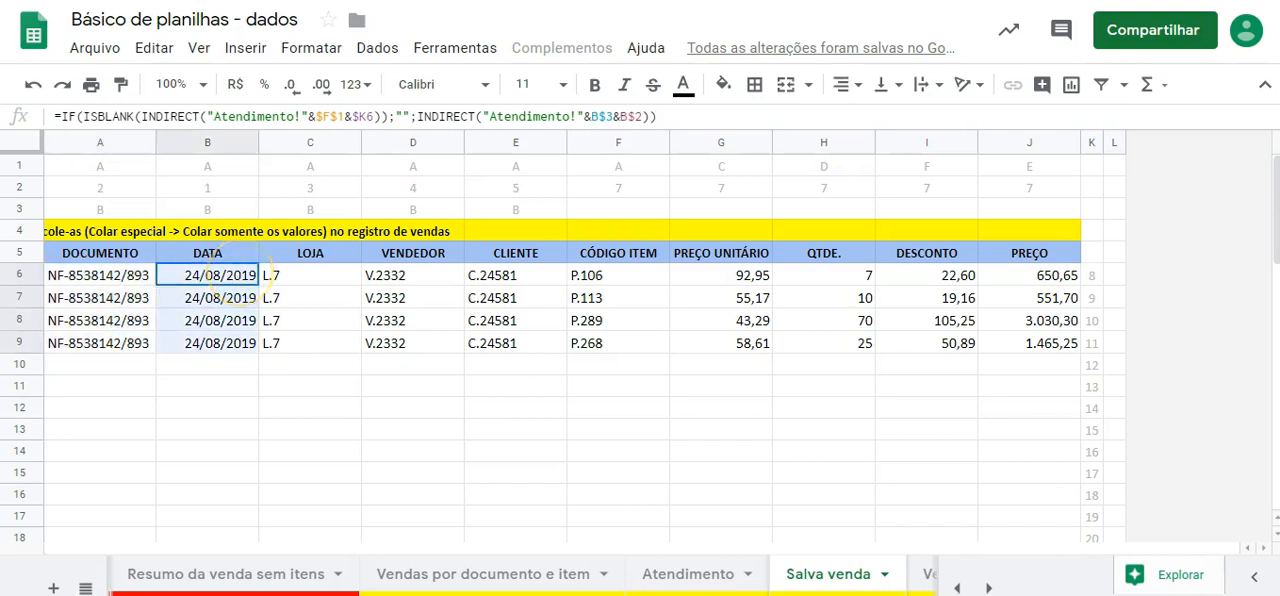
pyautogui.moveTo(331, 275); pyautogui.dragTo(328, 343)
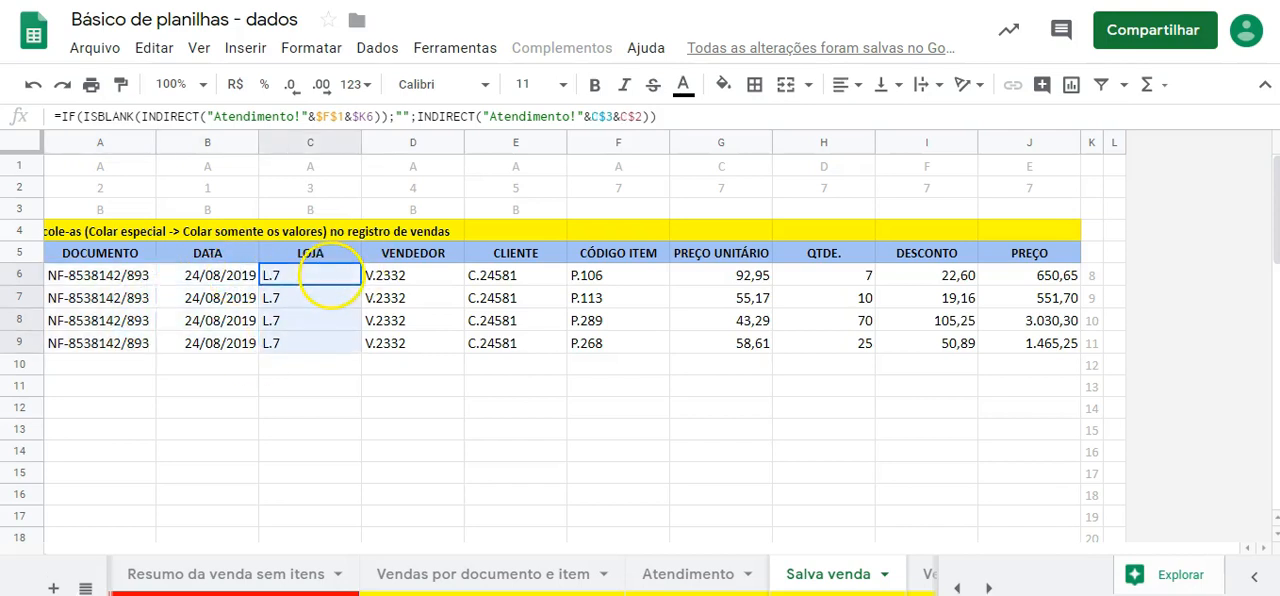
pyautogui.moveTo(433, 274); pyautogui.dragTo(430, 343)
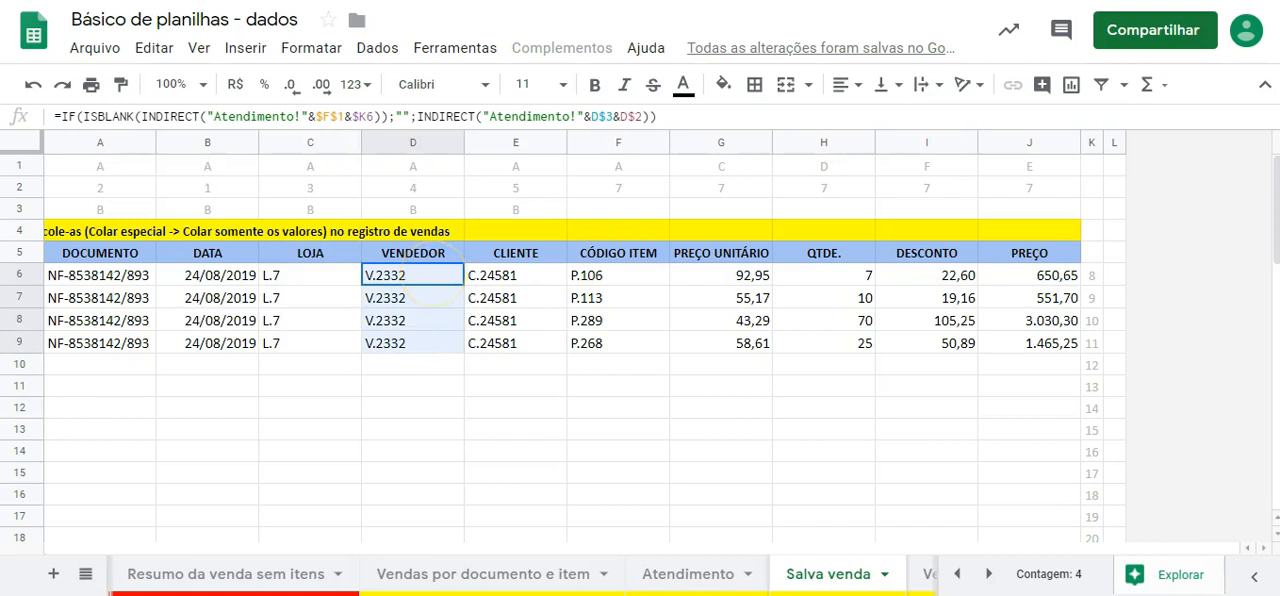
pyautogui.moveTo(517, 275); pyautogui.dragTo(515, 343)
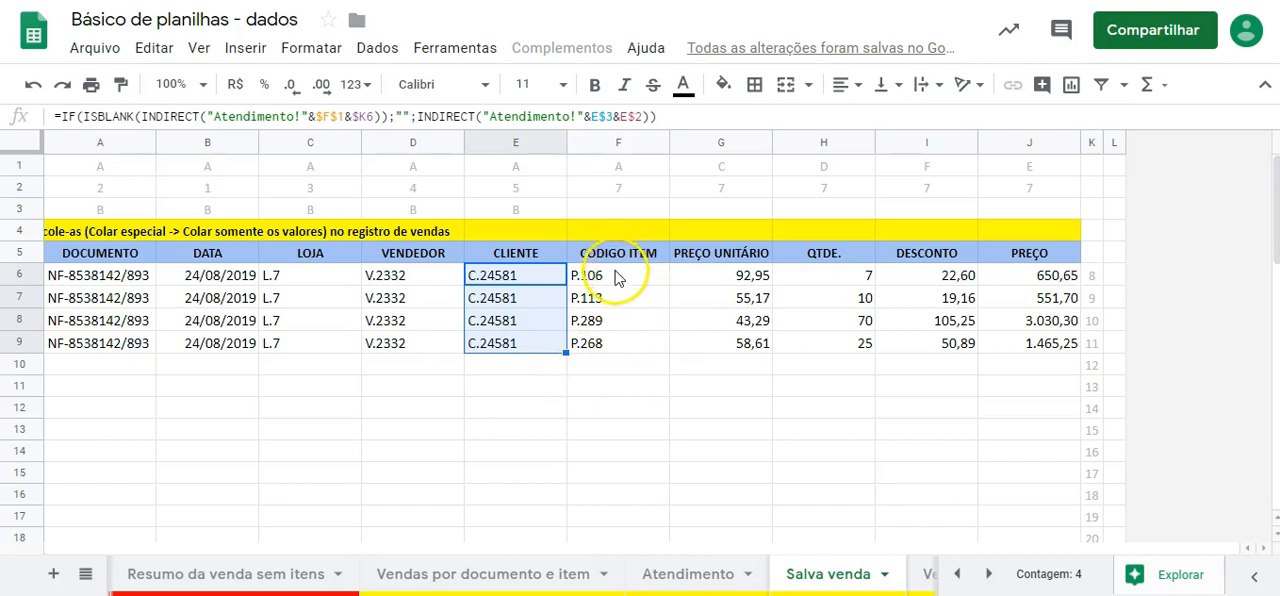
pyautogui.moveTo(617, 277); pyautogui.dragTo(1029, 345)
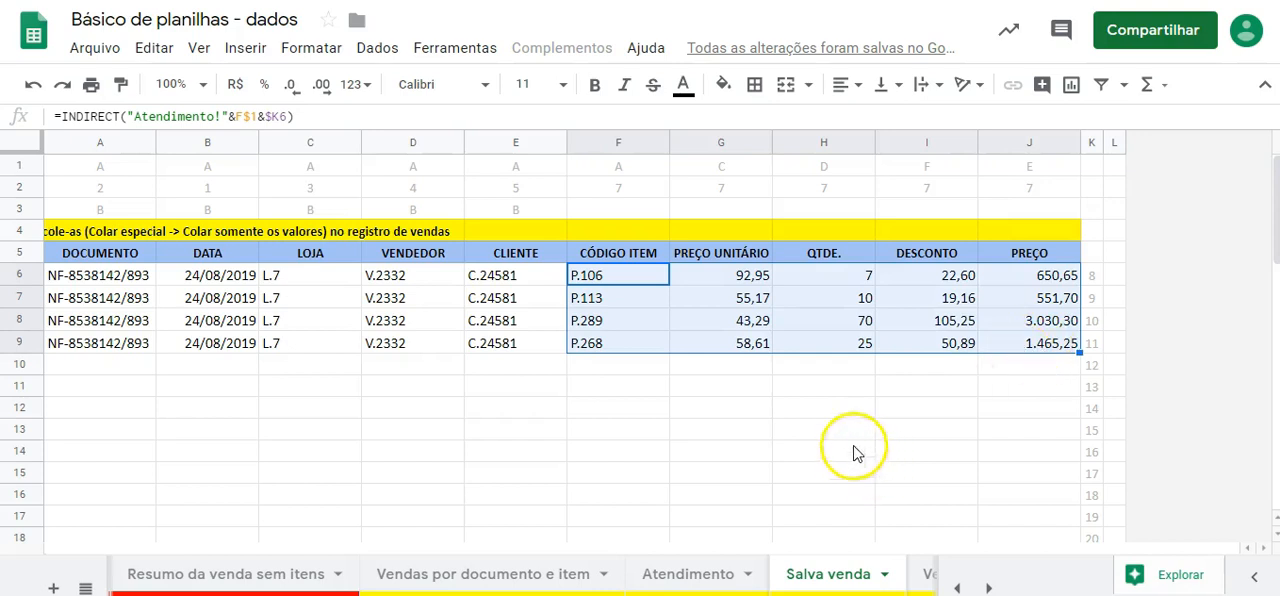
pyautogui.click(621, 406)
# - Copy the four sale lines on Salva venda, from DOCUMENTO to PREÇO, after checking the Vendas por documento e item sheet
pyautogui.moveTo(97, 285); pyautogui.dragTo(1023, 354)
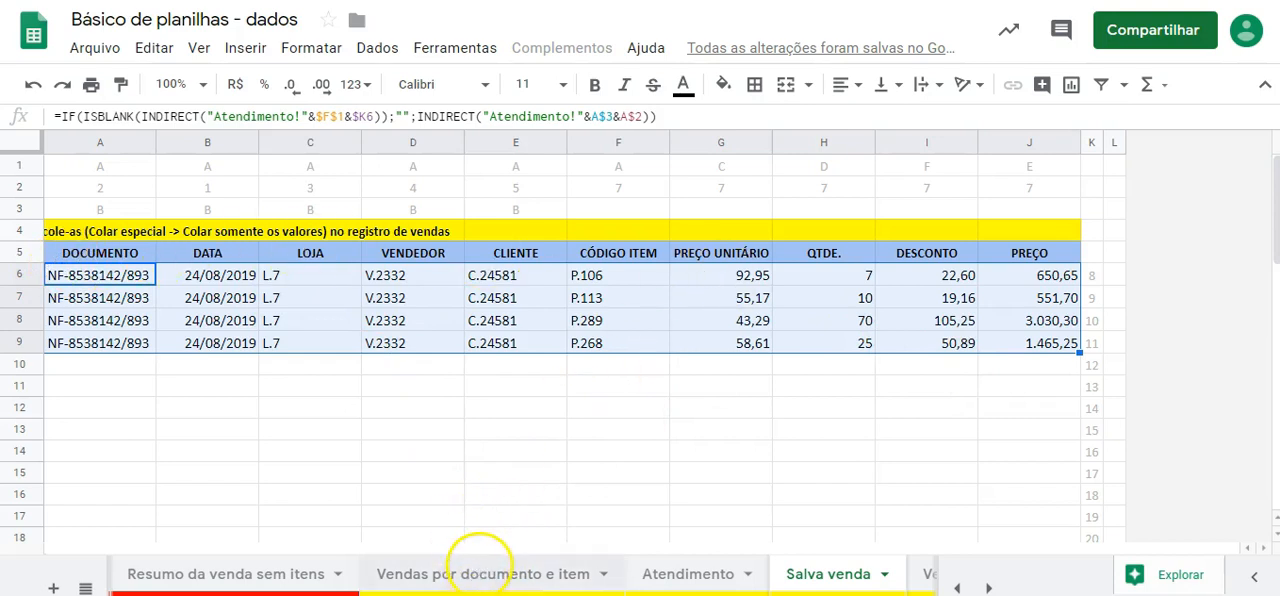
pyautogui.click(480, 573)
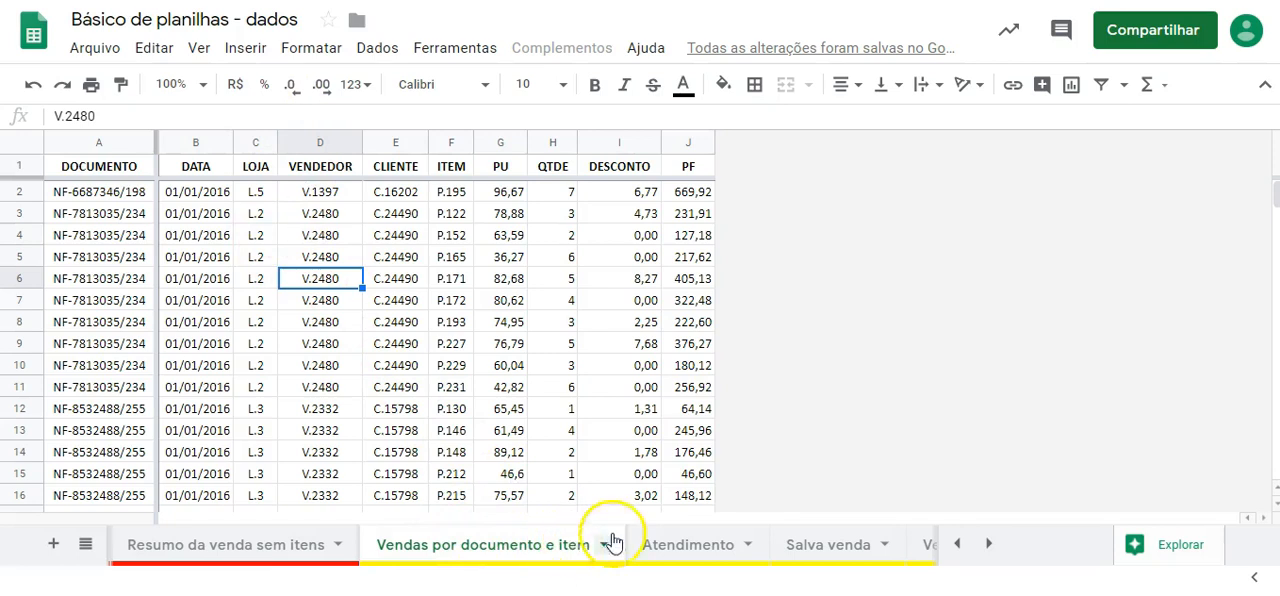
pyautogui.click(835, 551)
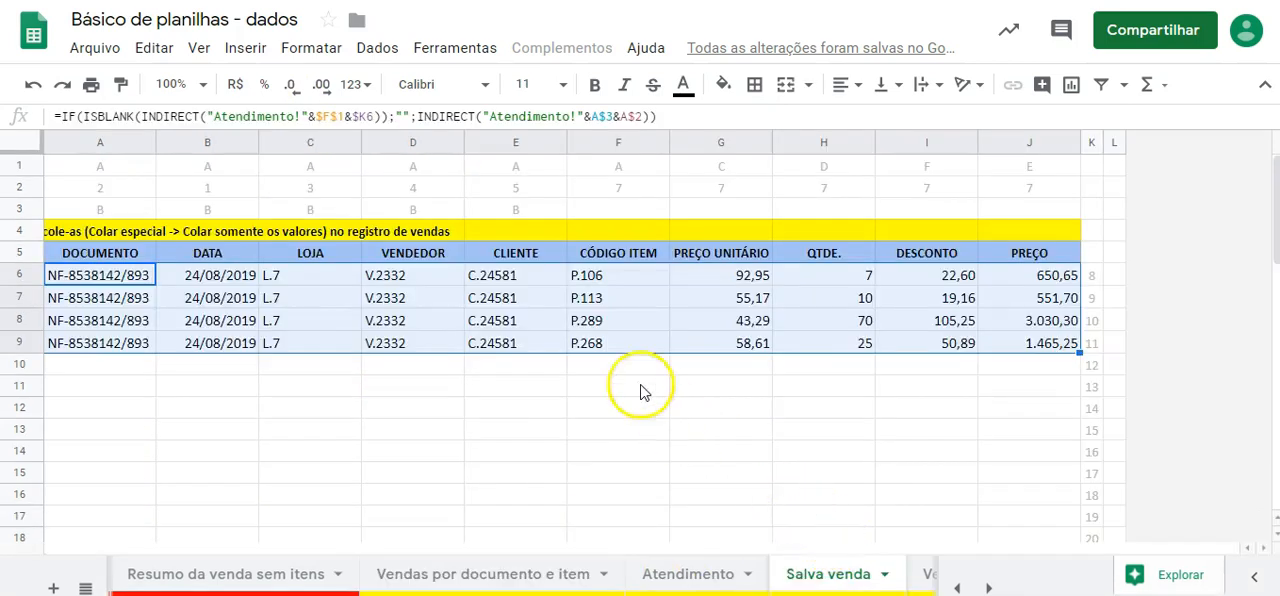
pyautogui.click(620, 372)
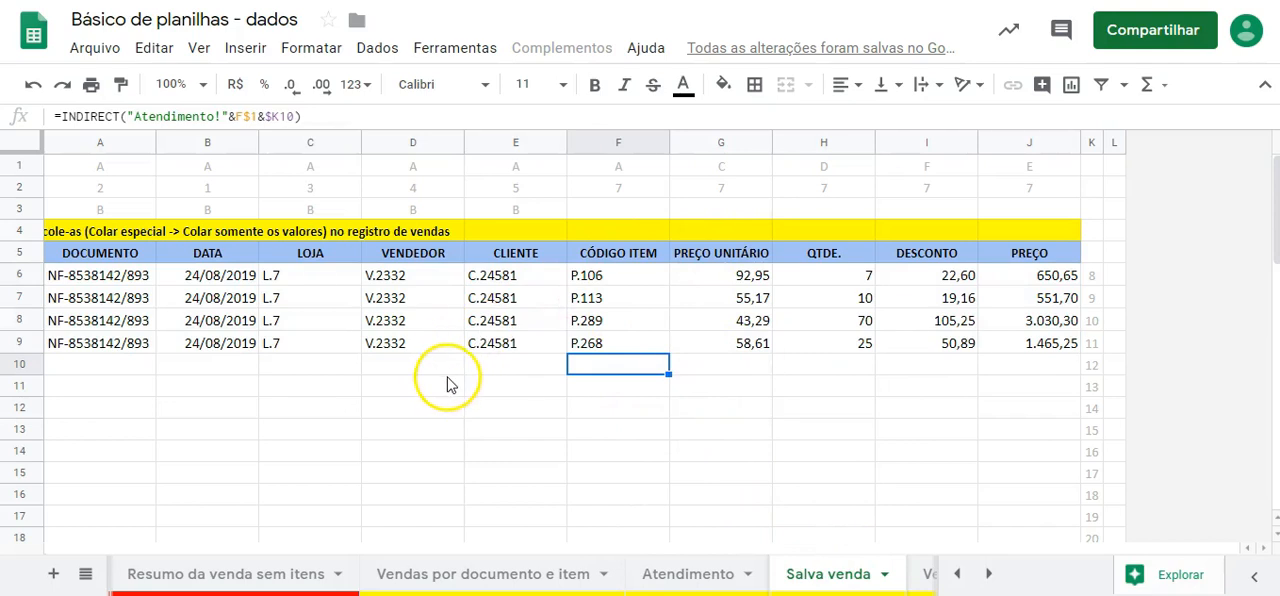
pyautogui.rightClick(125, 264)
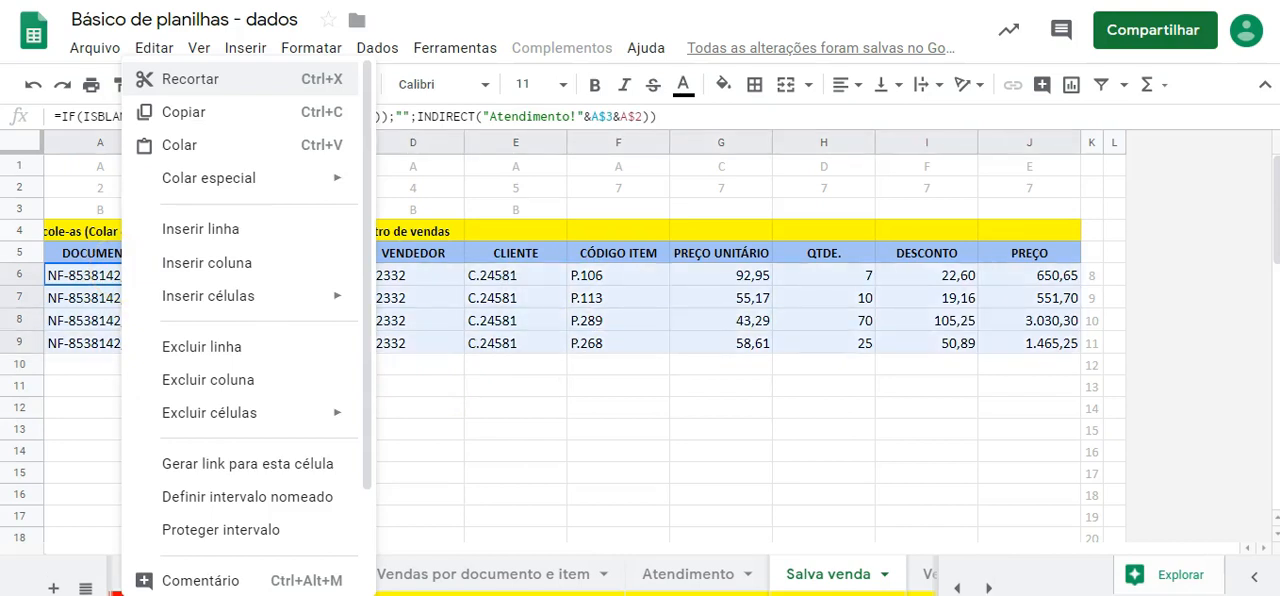
pyautogui.click(200, 118)
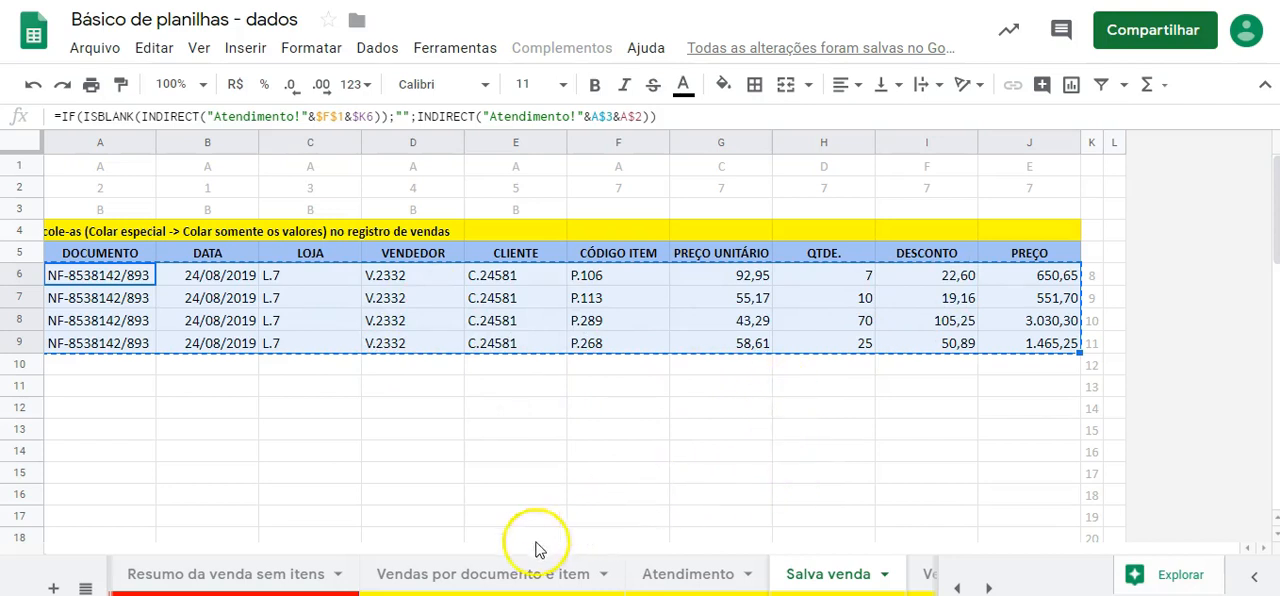
# - On the Vendas por documento e item sheet, select the first empty DOCUMENTO cell below the last recorded sale, A10014
pyautogui.click(488, 582)
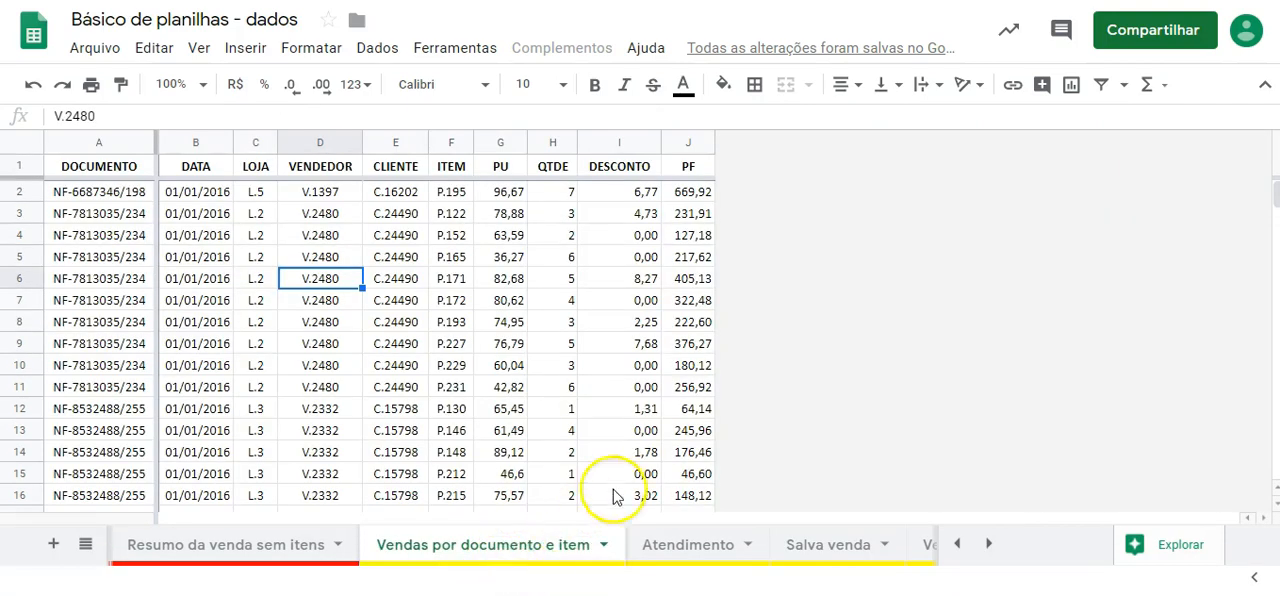
pyautogui.moveTo(1275, 197); pyautogui.dragTo(1262, 482)
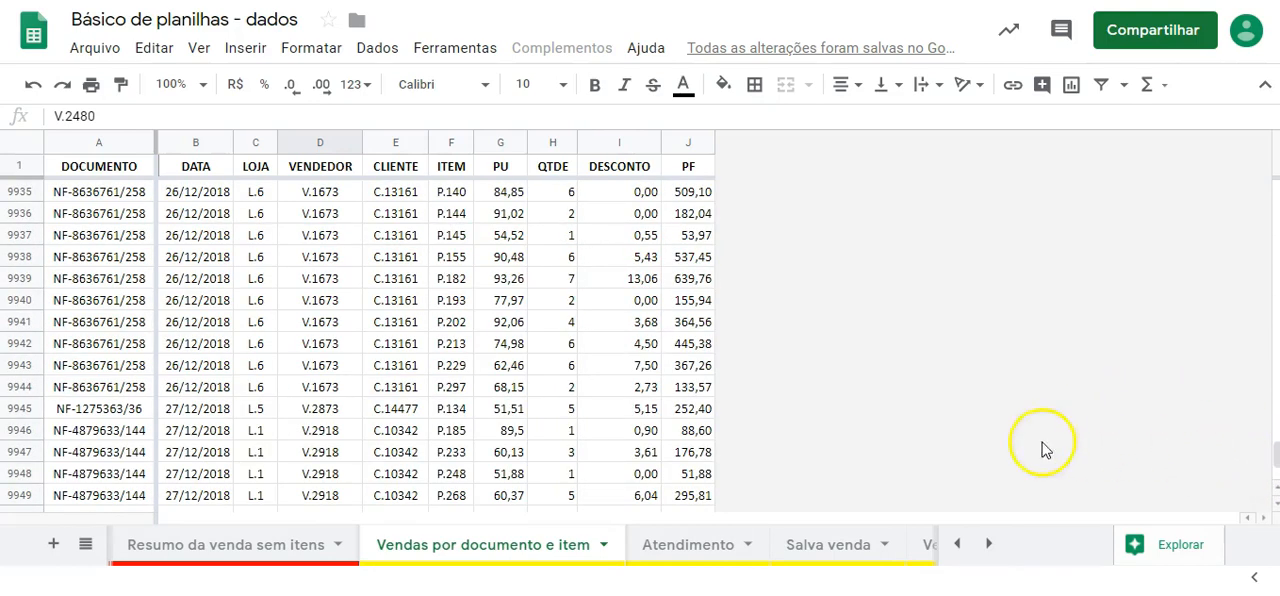
pyautogui.click(648, 475)
pyautogui.press('Down')
pyautogui.press('Down')
pyautogui.press('Down')
pyautogui.press('Down')
pyautogui.press('Down')
pyautogui.press('Down')
pyautogui.press('Down')
pyautogui.press('Down')
pyautogui.press('Down')
pyautogui.press('Down')
pyautogui.press('Down')
pyautogui.press('Down')
pyautogui.press('Down')
pyautogui.press('Down')
pyautogui.press('Down')
pyautogui.press('Down')
pyautogui.press('Down')
pyautogui.press('Down')
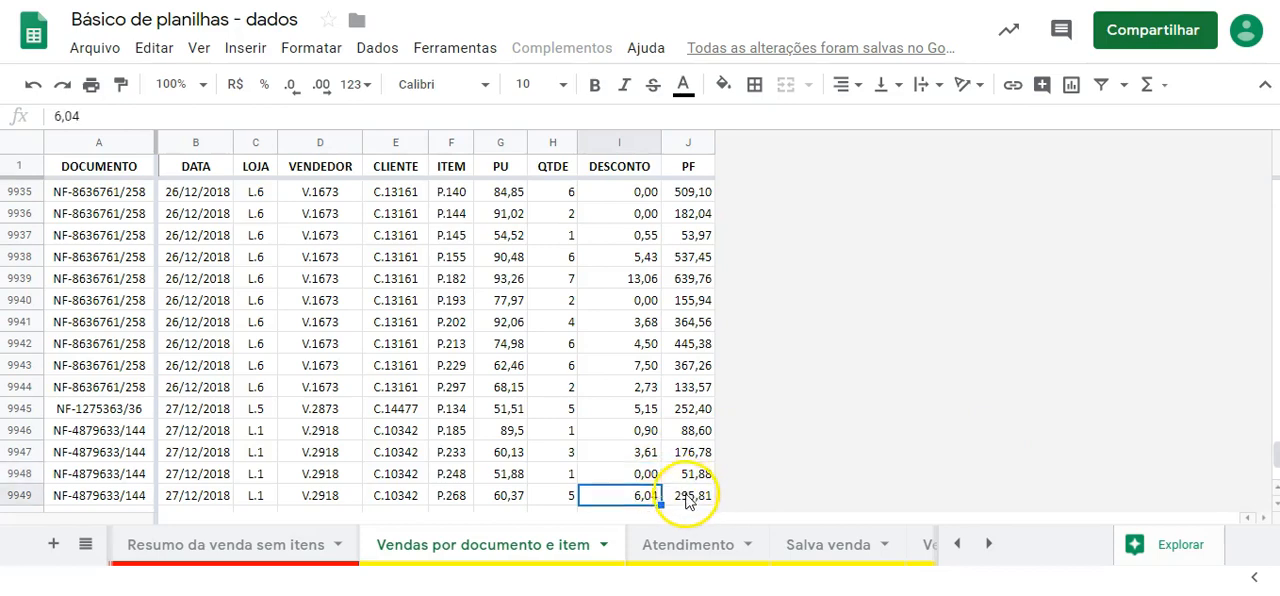
pyautogui.press('Down')
pyautogui.press('Down')
pyautogui.press('Down')
pyautogui.press('Down')
pyautogui.press('Down')
pyautogui.press('Down')
pyautogui.press('Down')
pyautogui.press('Down')
pyautogui.press('Down')
pyautogui.press('Down')
pyautogui.press('Down')
pyautogui.press('Down')
pyautogui.press('Down')
pyautogui.press('Down')
pyautogui.press('Down')
pyautogui.press('Down')
pyautogui.press('Down')
pyautogui.press('Down')
pyautogui.press('Down')
pyautogui.press('Down')
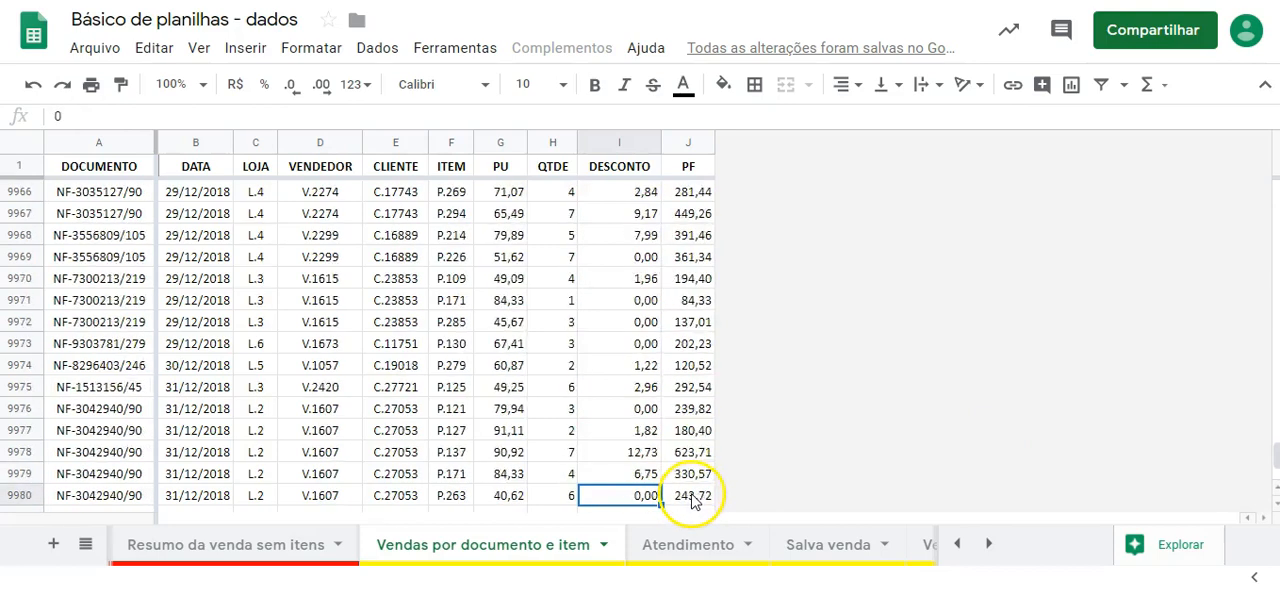
pyautogui.press('Up')
pyautogui.press('Up')
pyautogui.press('Up')
pyautogui.press('Up')
pyautogui.press('Up')
pyautogui.press('Up')
pyautogui.press('Up')
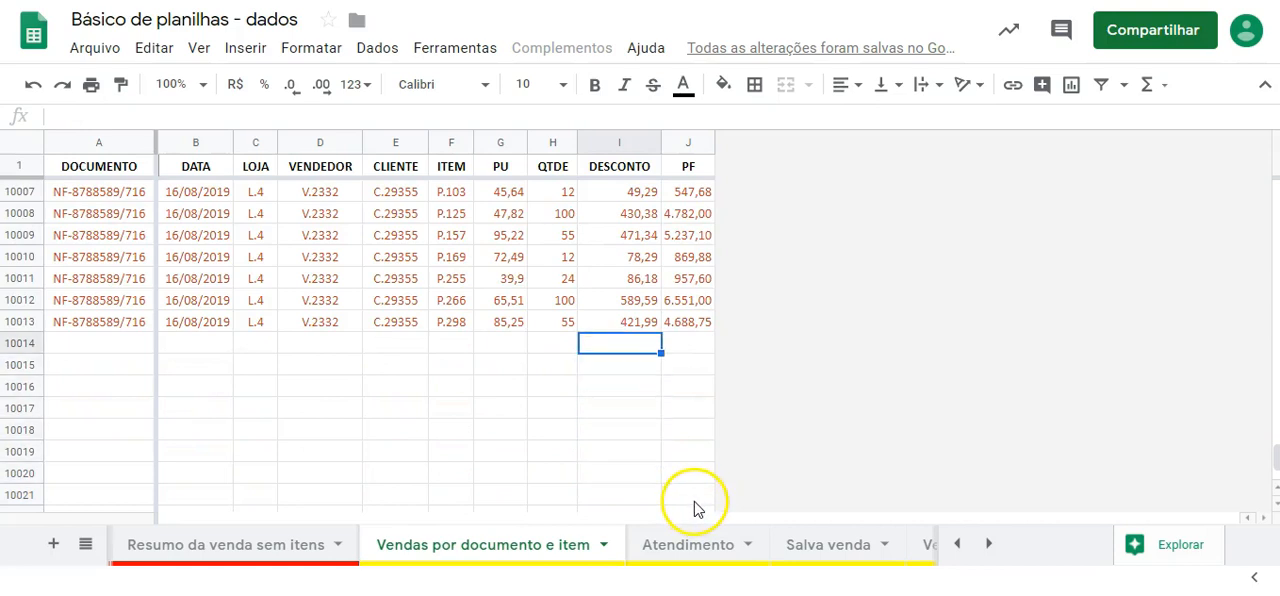
pyautogui.press('Left')
pyautogui.press('Left')
pyautogui.press('Left')
pyautogui.press('Left')
pyautogui.press('Left')
pyautogui.press('Left')
pyautogui.press('Left')
pyautogui.press('Left')
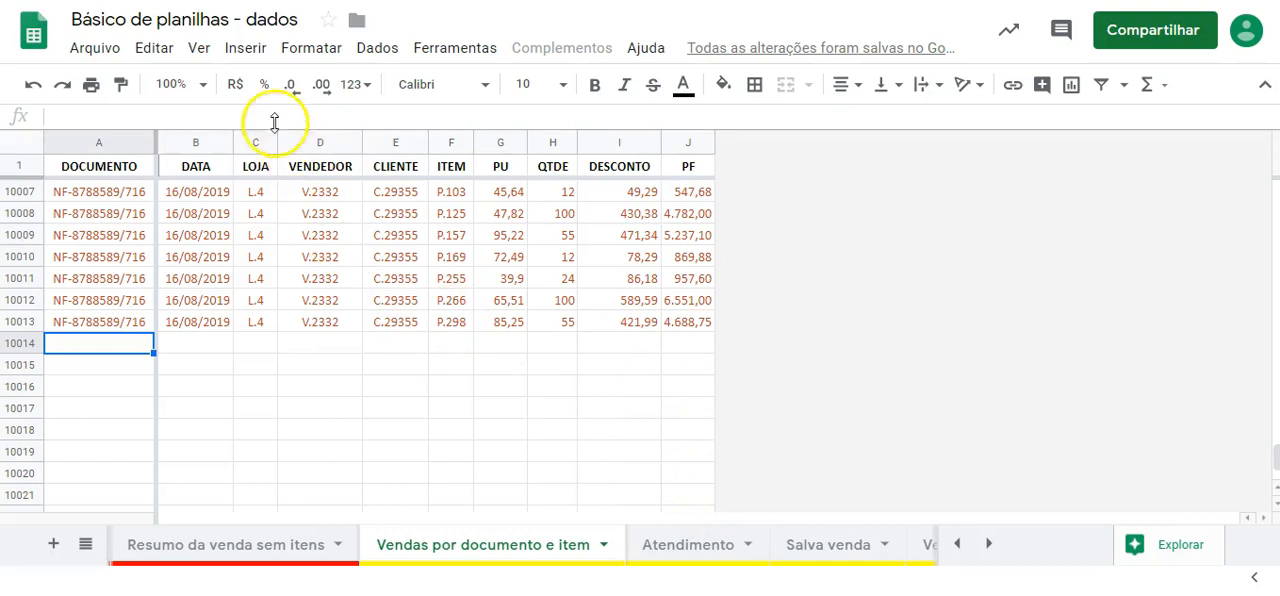
# - Paste only the values of the four copied sale lines at A10014 and set their text colour to dark green 2
pyautogui.click(154, 50)
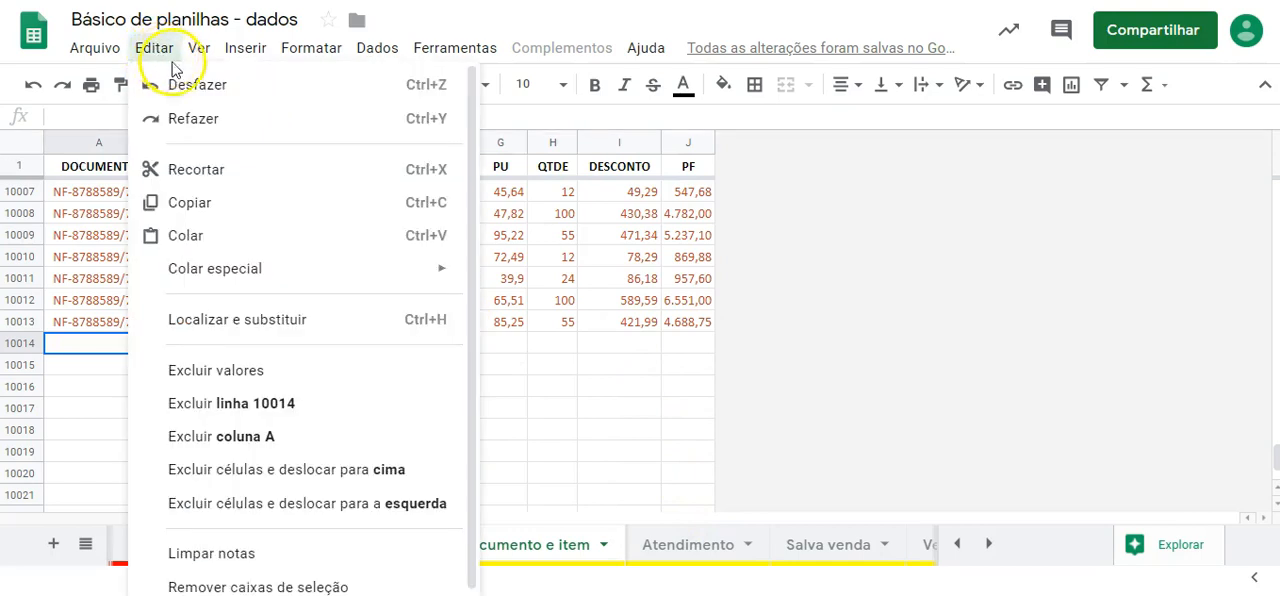
pyautogui.moveTo(374, 272)
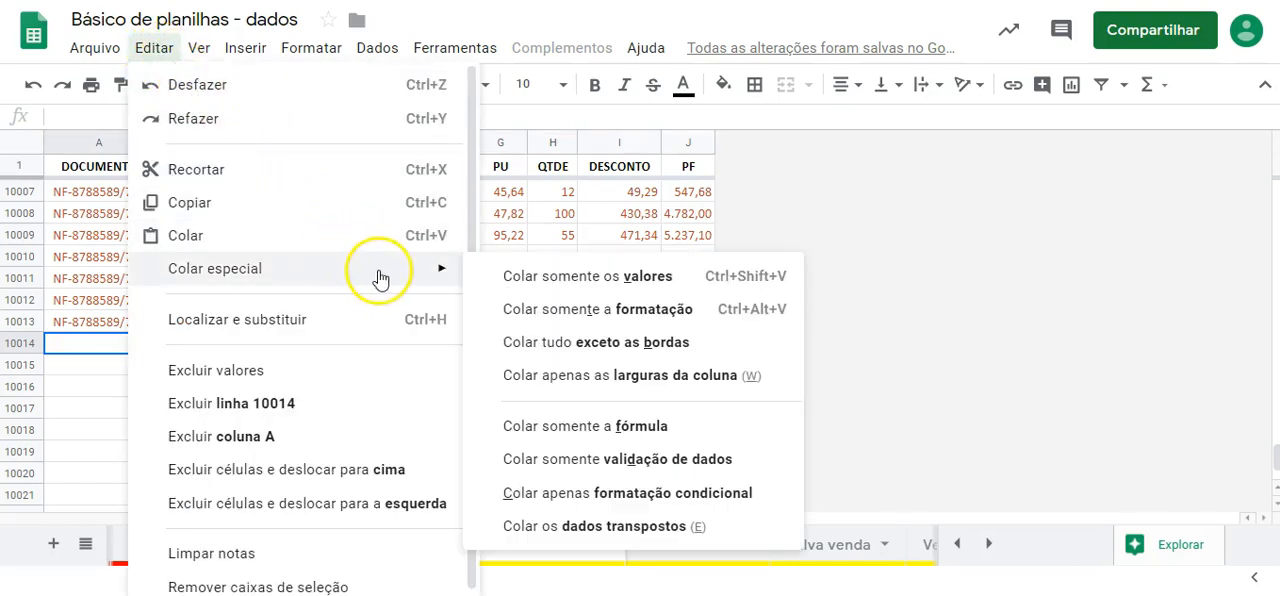
pyautogui.click(648, 285)
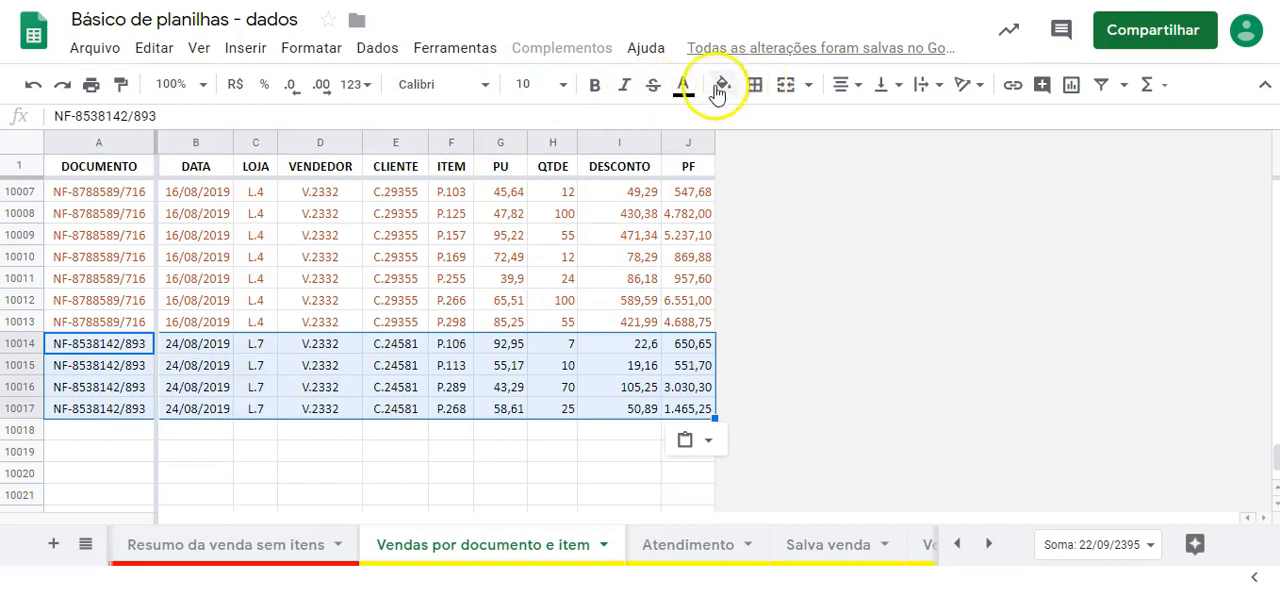
pyautogui.click(686, 89)
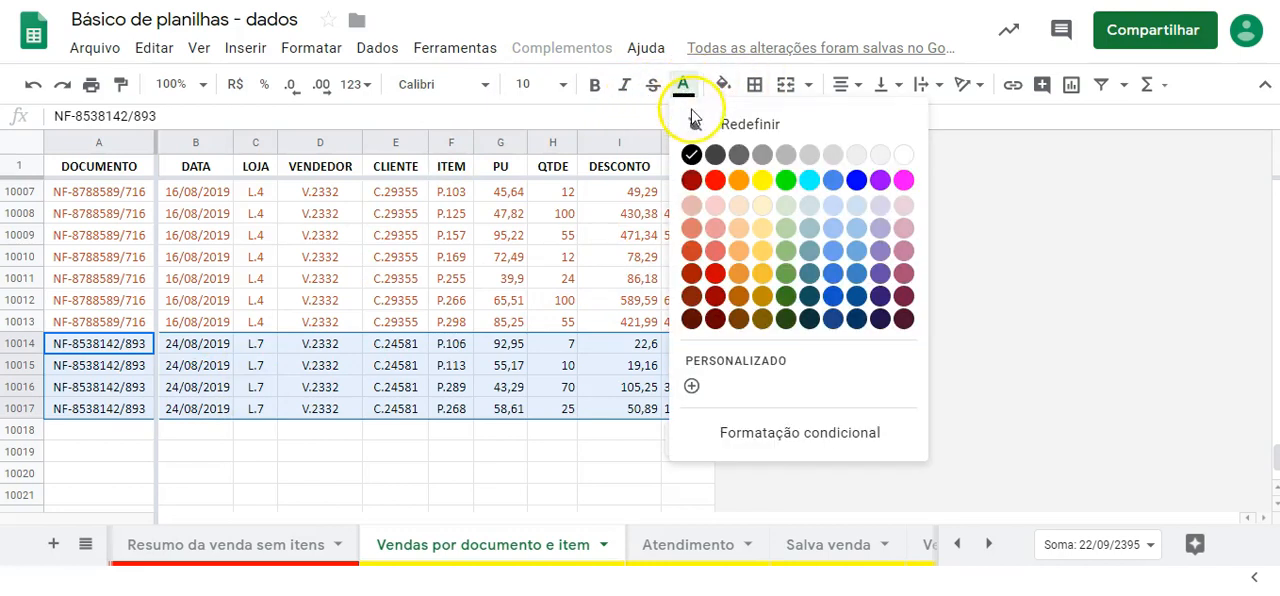
pyautogui.click(786, 297)
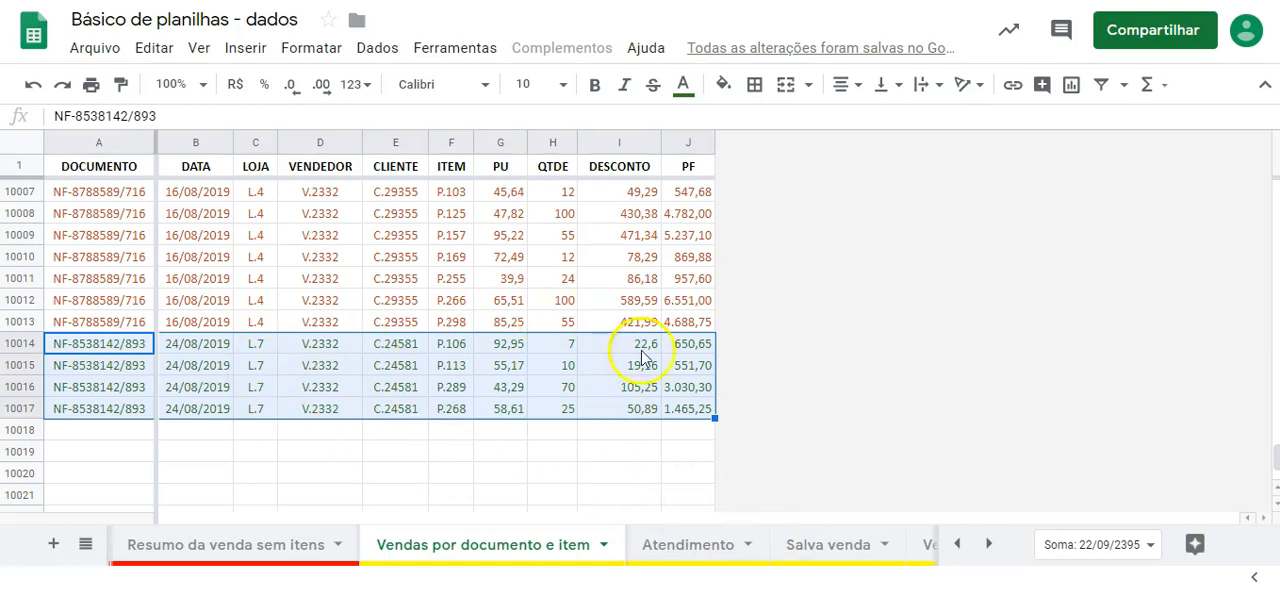
# - Check the Salva venda and Atendimento sheets against the four saved lines, and review the saved columns from DOCUMENTO to PF
pyautogui.click(822, 546)
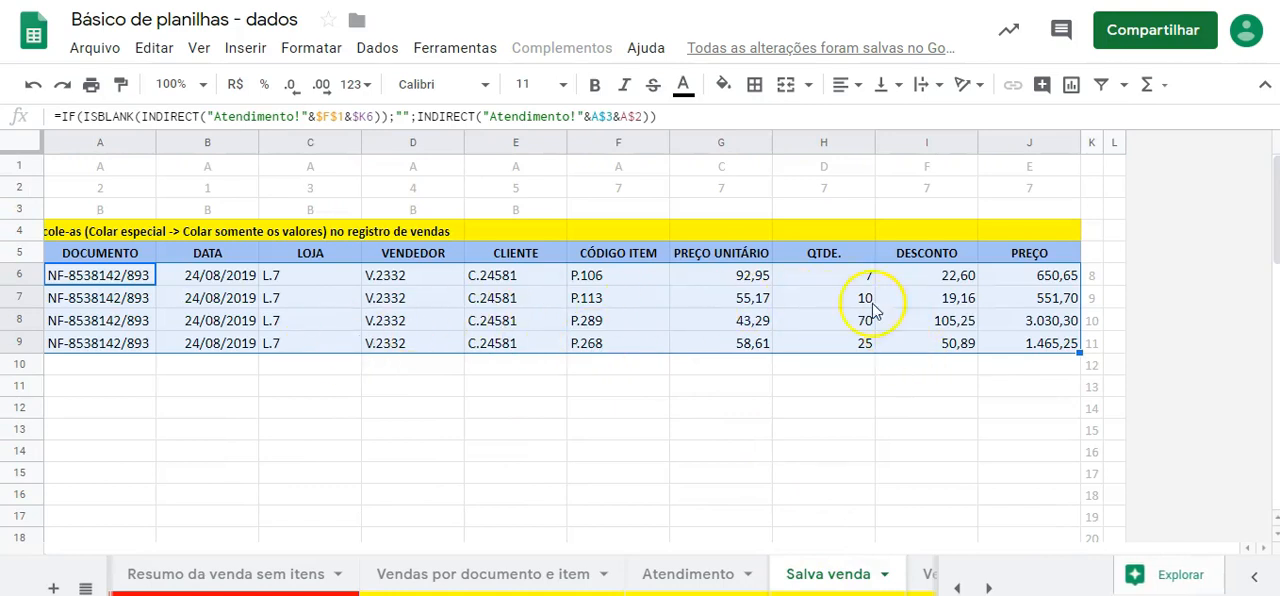
pyautogui.click(700, 573)
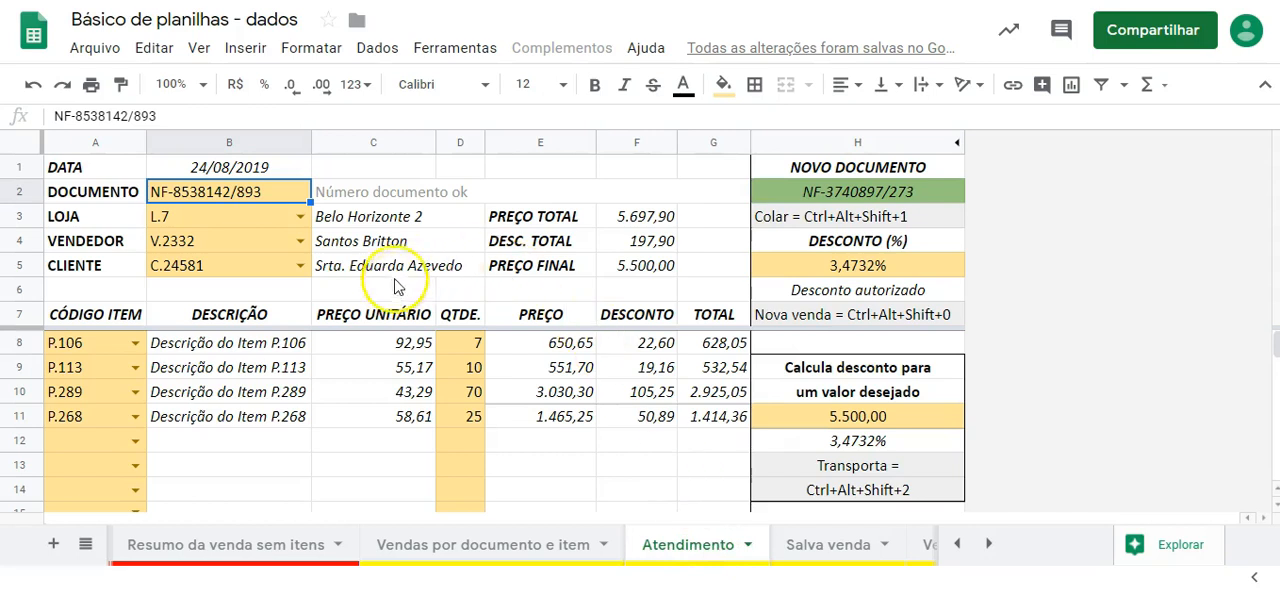
pyautogui.click(525, 540)
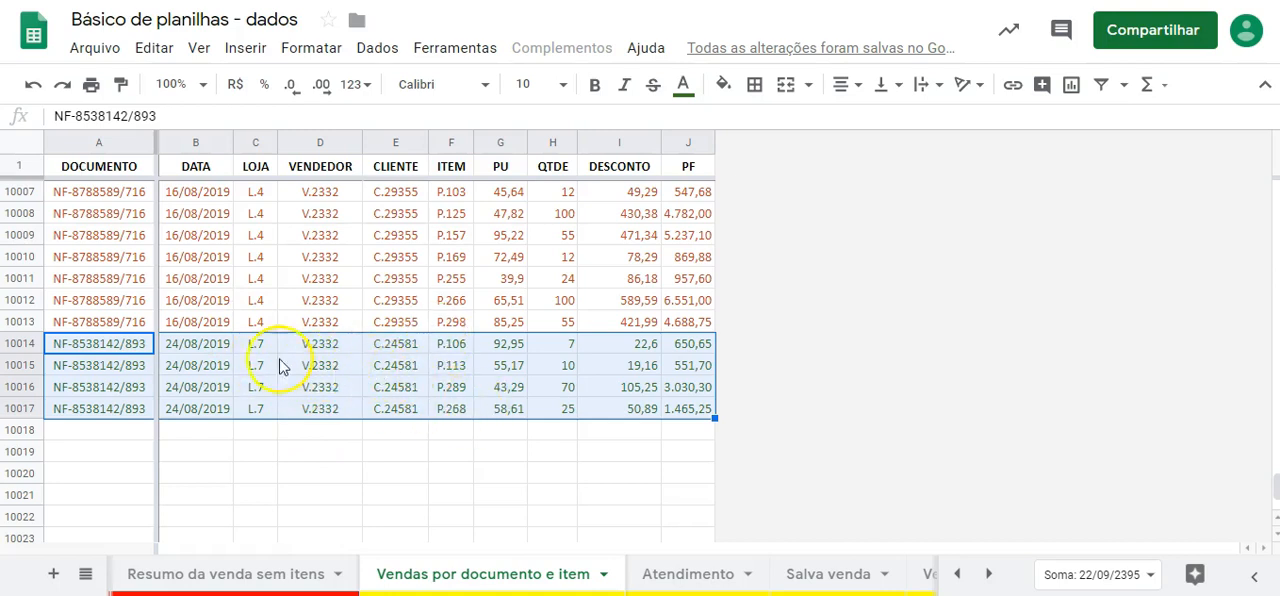
pyautogui.click(100, 430)
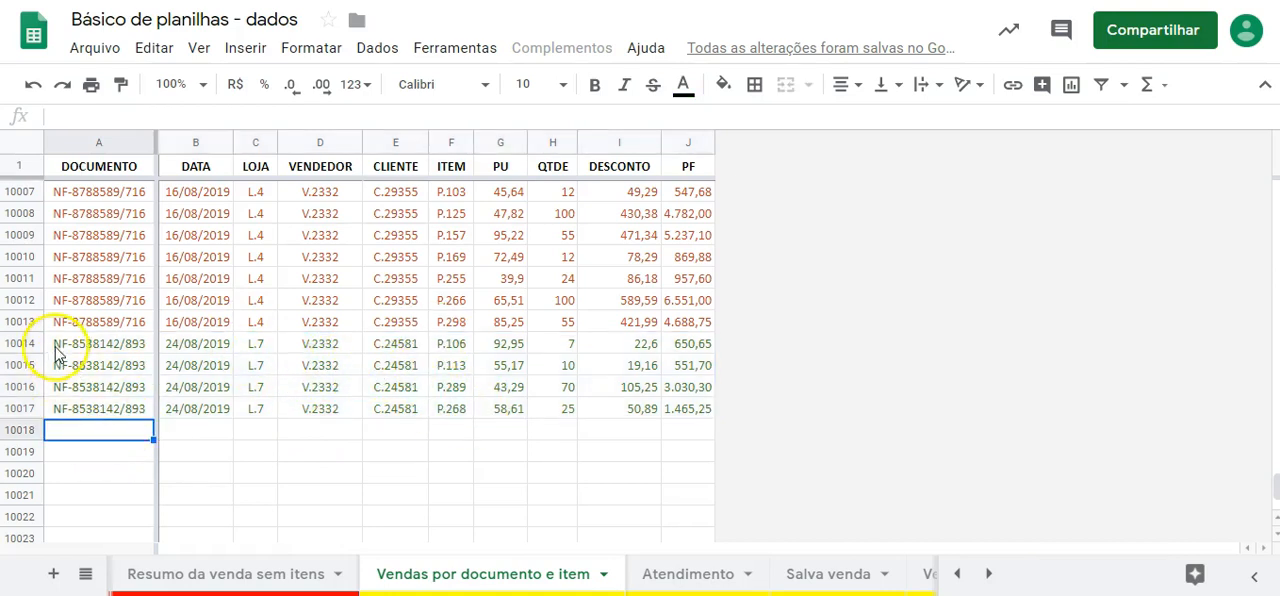
pyautogui.click(90, 343)
pyautogui.moveTo(90, 343); pyautogui.dragTo(403, 413)
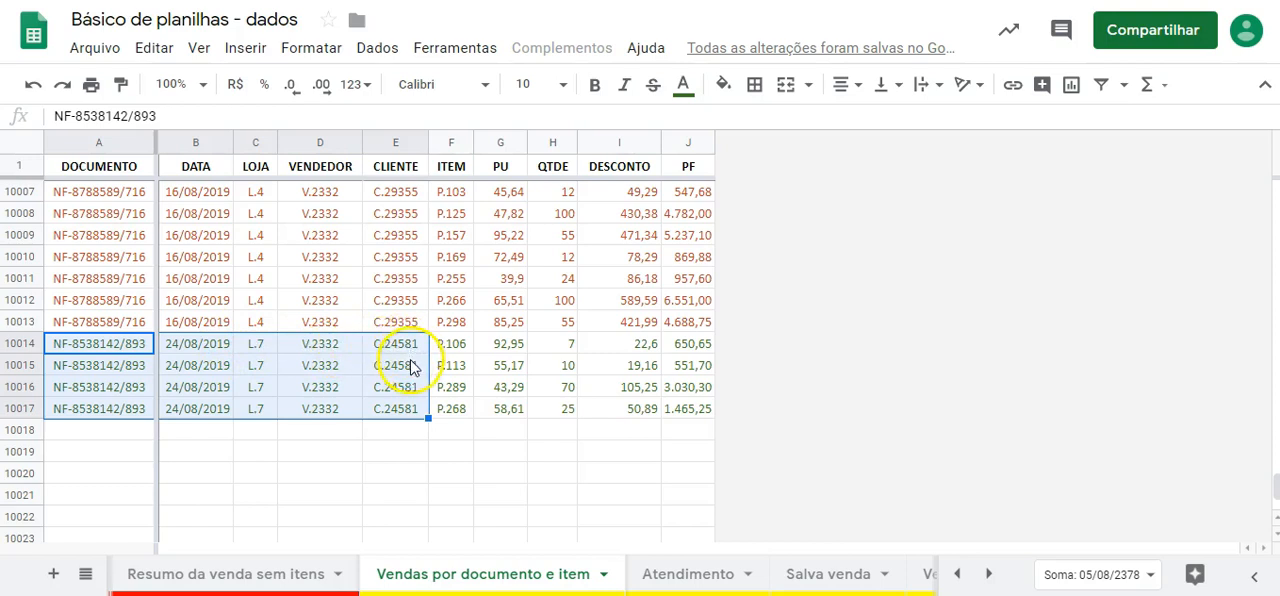
pyautogui.click(355, 451)
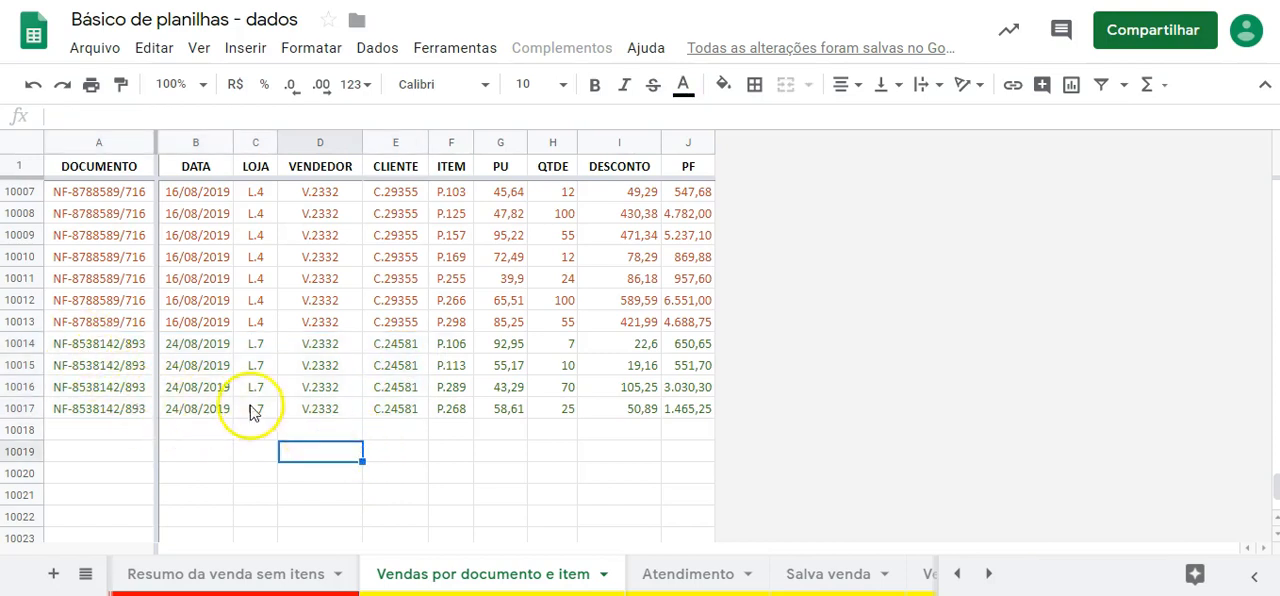
pyautogui.moveTo(100, 343); pyautogui.dragTo(690, 410)
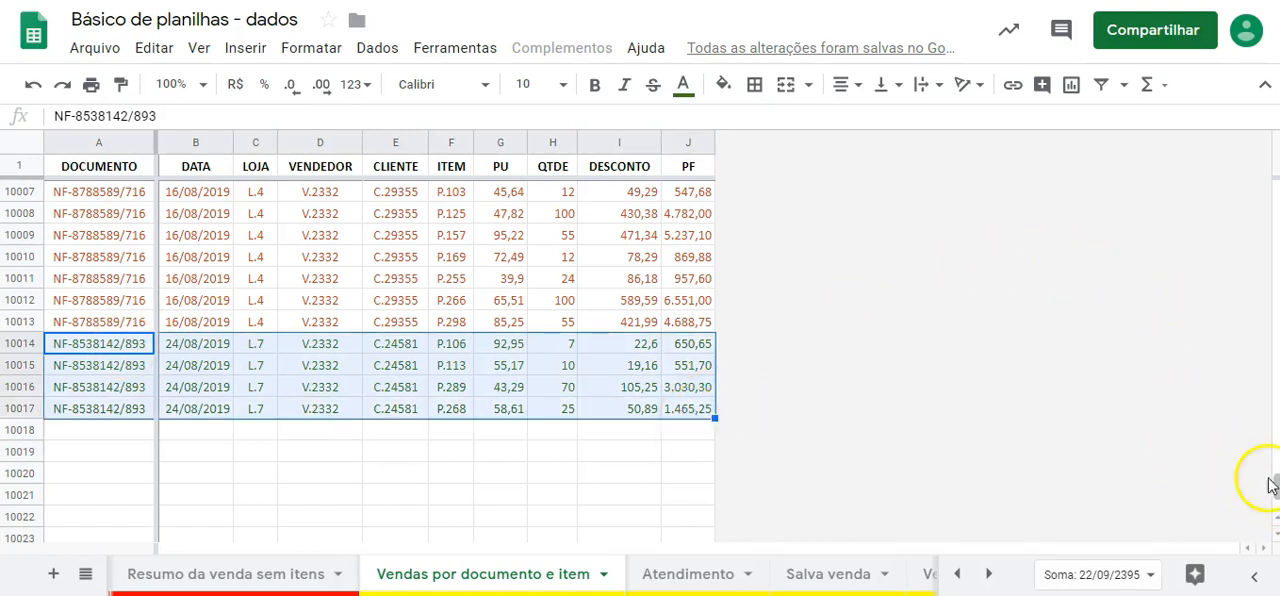
pyautogui.scroll(1, 1272, 485)
pyautogui.scroll(-1, 1272, 486)
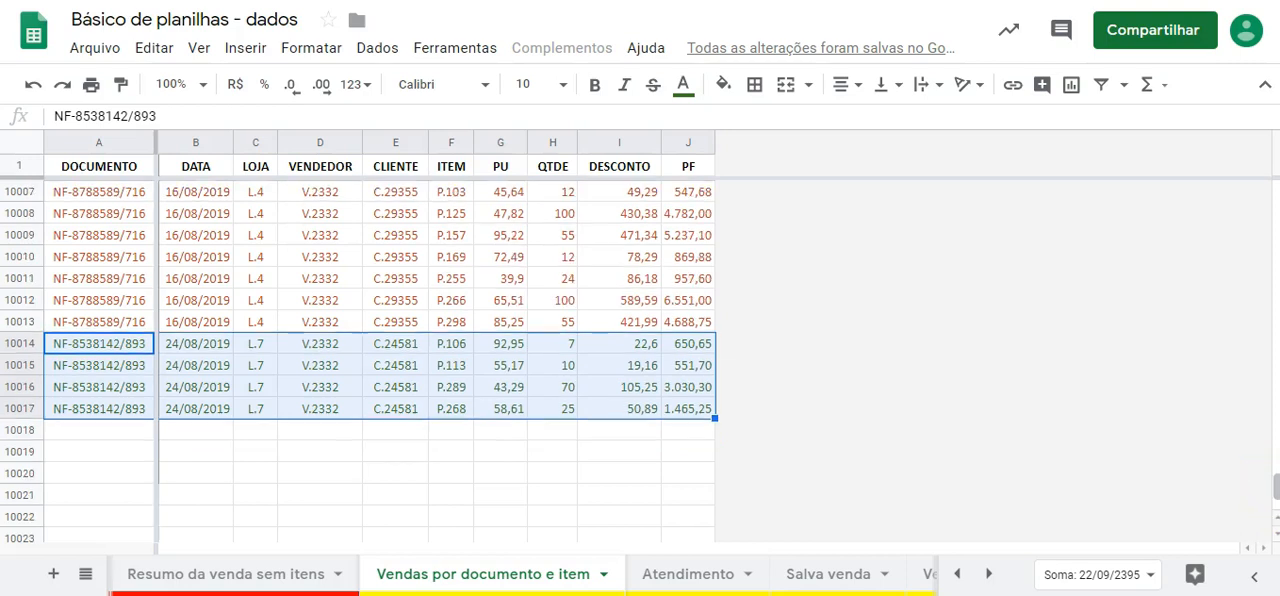
pyautogui.scroll(-1, 1272, 486)
pyautogui.scroll(3, 1272, 486)
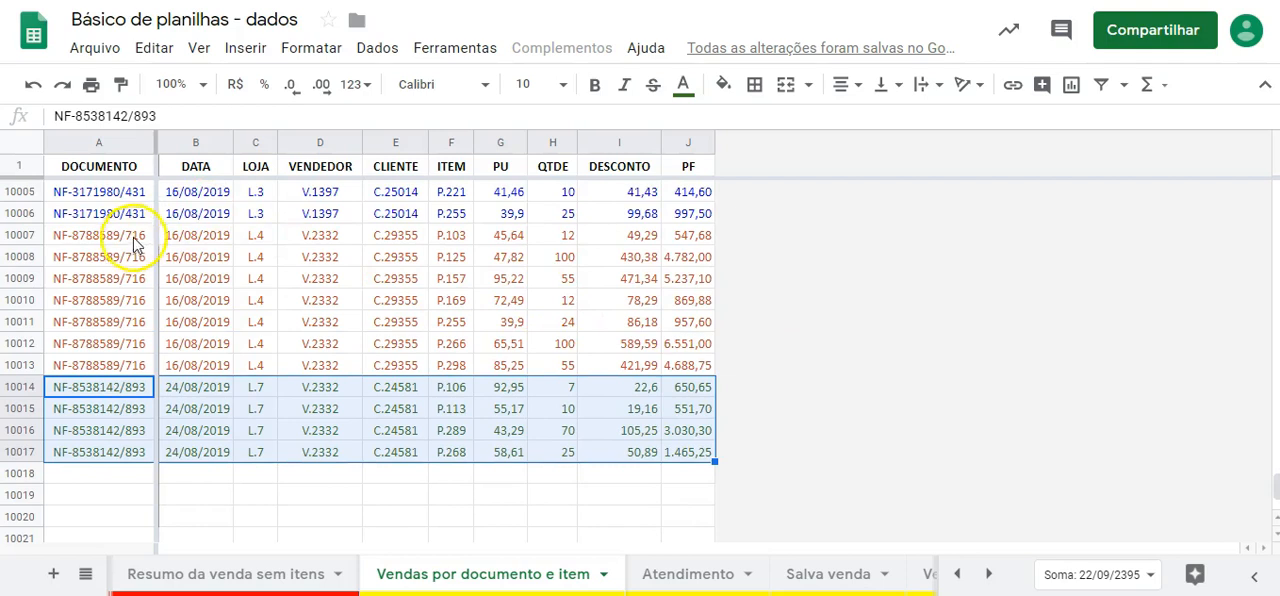
# - Examine the repeated document number on the orange sale lines in rows 10007 to 10013
pyautogui.click(107, 240)
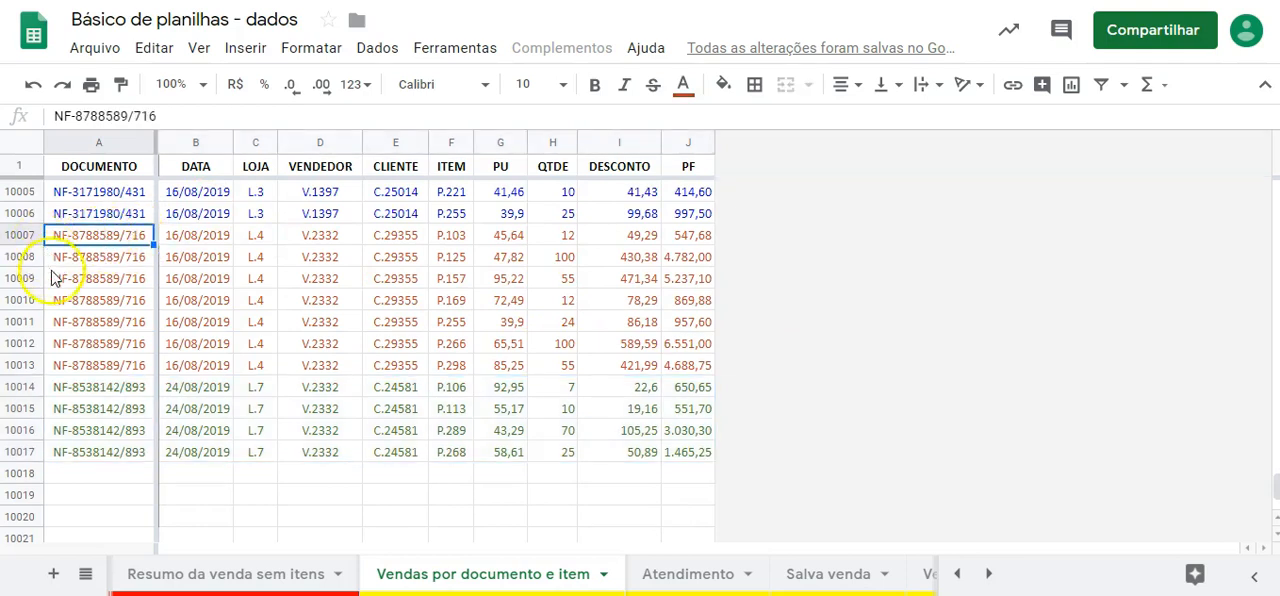
pyautogui.moveTo(24, 240); pyautogui.dragTo(85, 360)
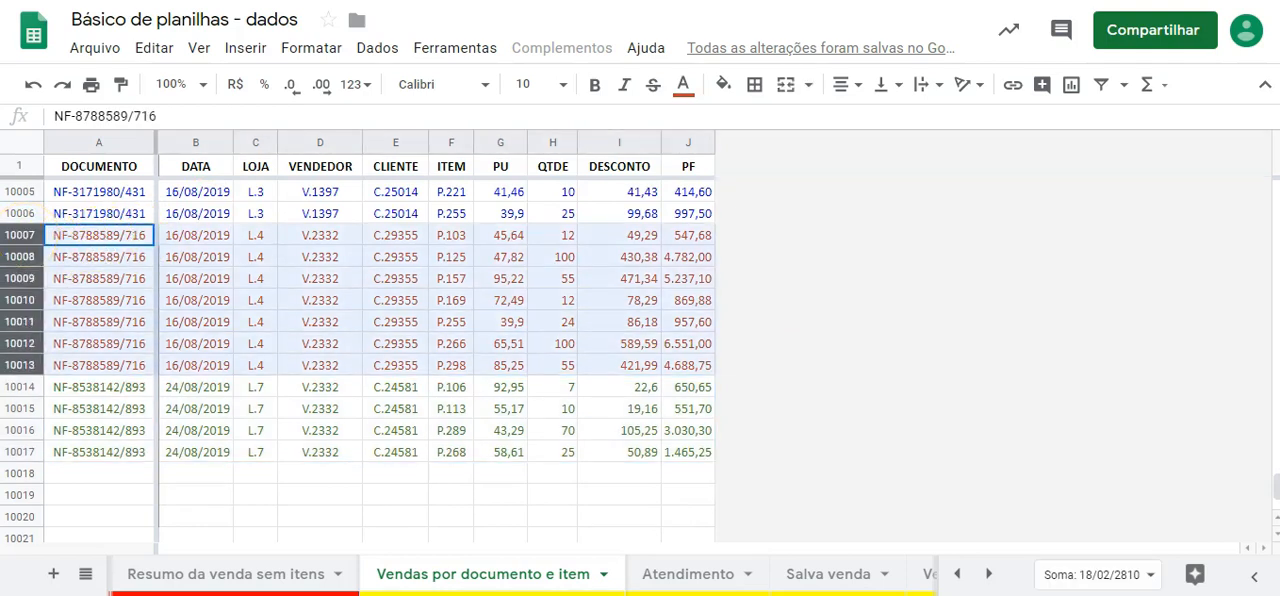
pyautogui.rightClick(122, 237)
pyautogui.click(85, 408)
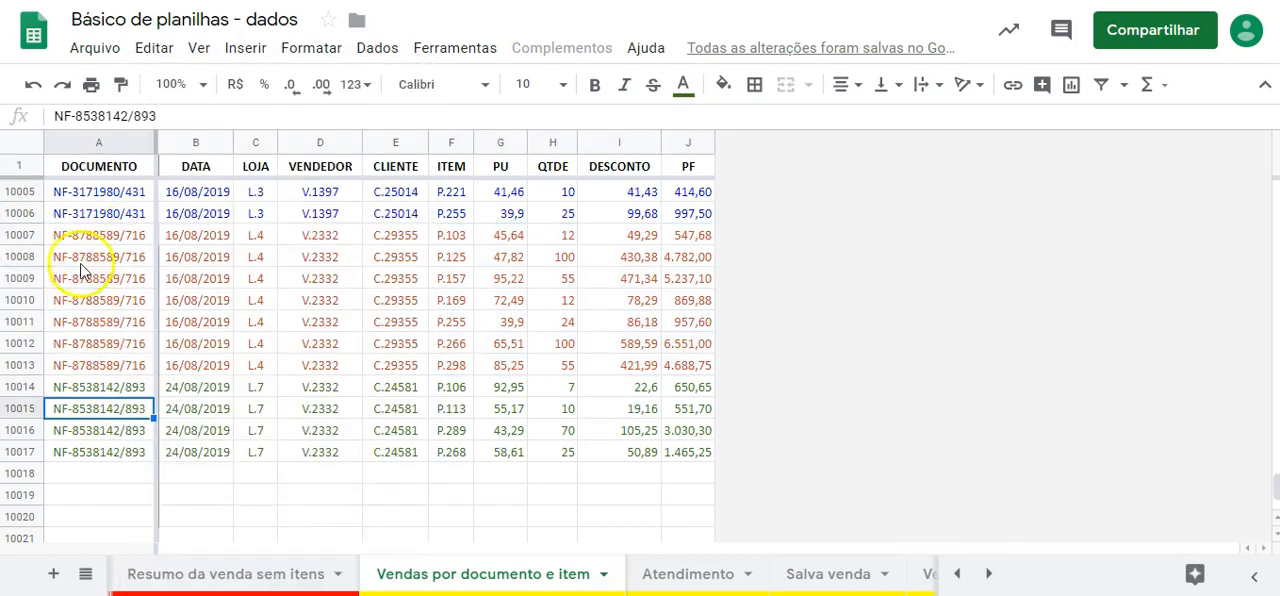
pyautogui.moveTo(100, 235); pyautogui.dragTo(120, 365)
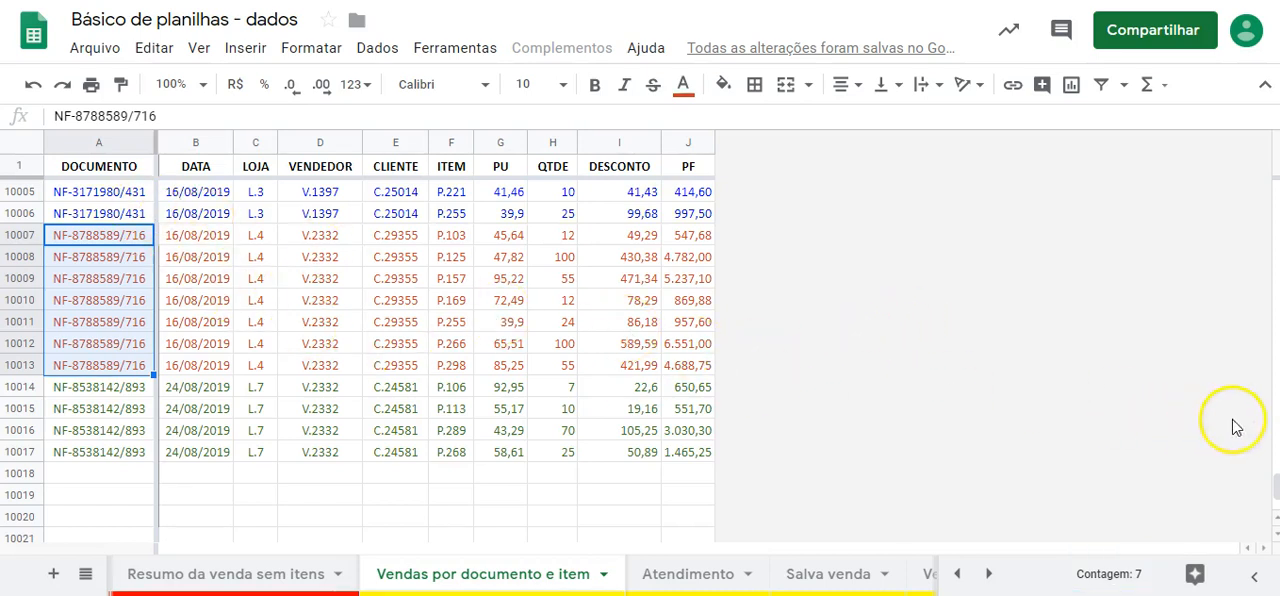
pyautogui.click(1269, 491)
pyautogui.moveTo(1276, 490); pyautogui.dragTo(1276, 484)
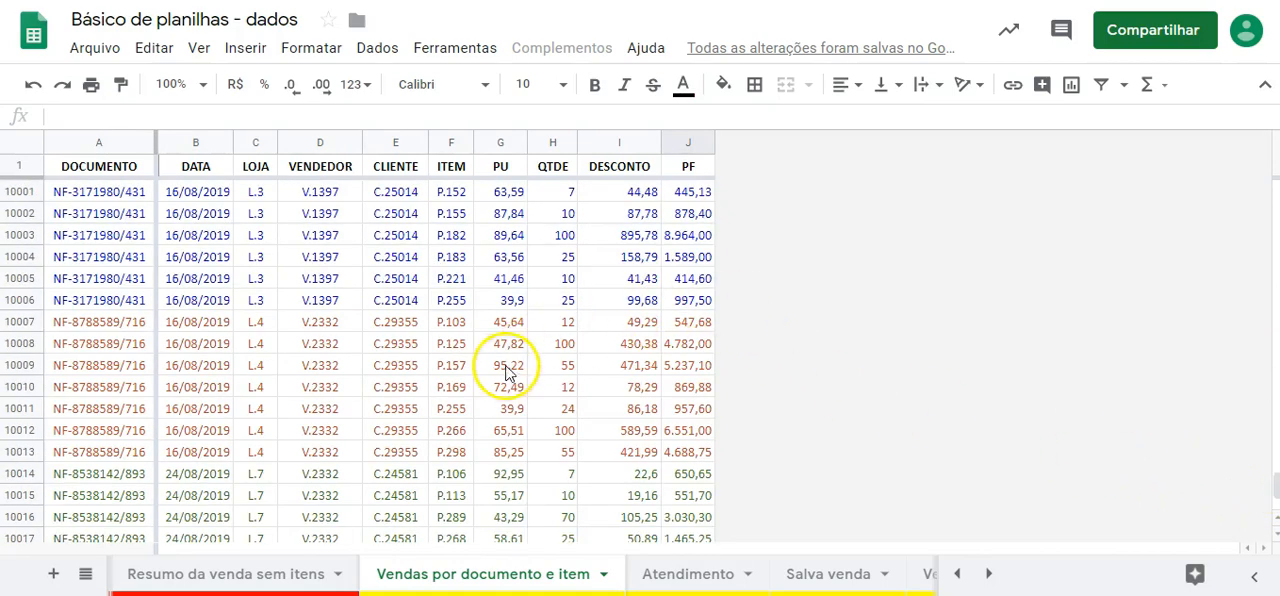
# - Examine the repeated document number on the blue sale lines in rows 9999 to 10006
pyautogui.click(510, 366)
pyautogui.press('Up')
pyautogui.press('Up')
pyautogui.press('Up')
pyautogui.press('Up')
pyautogui.press('Up')
pyautogui.press('Up')
pyautogui.press('Up')
pyautogui.press('Up')
pyautogui.press('Up')
pyautogui.press('Up')
pyautogui.press('Up')
pyautogui.press('Up')
pyautogui.press('Up')
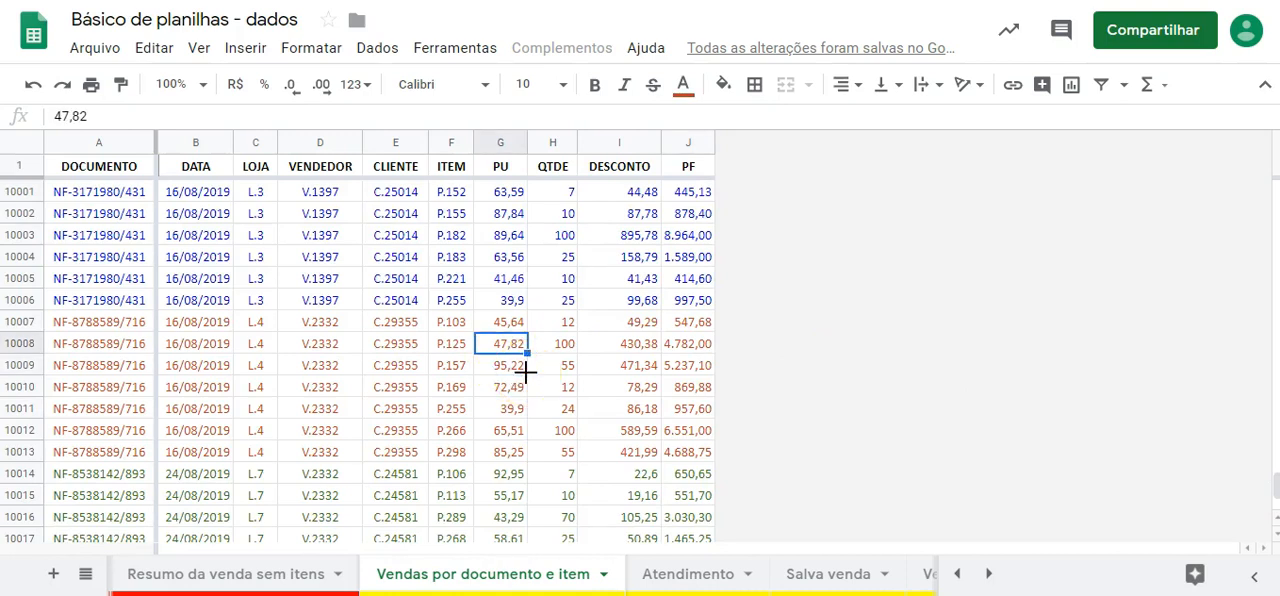
pyautogui.press('Down')
pyautogui.press('Down')
pyautogui.press('Down')
pyautogui.press('Left')
pyautogui.press('Left')
pyautogui.press('Left')
pyautogui.press('Left')
pyautogui.press('Left')
pyautogui.press('Left')
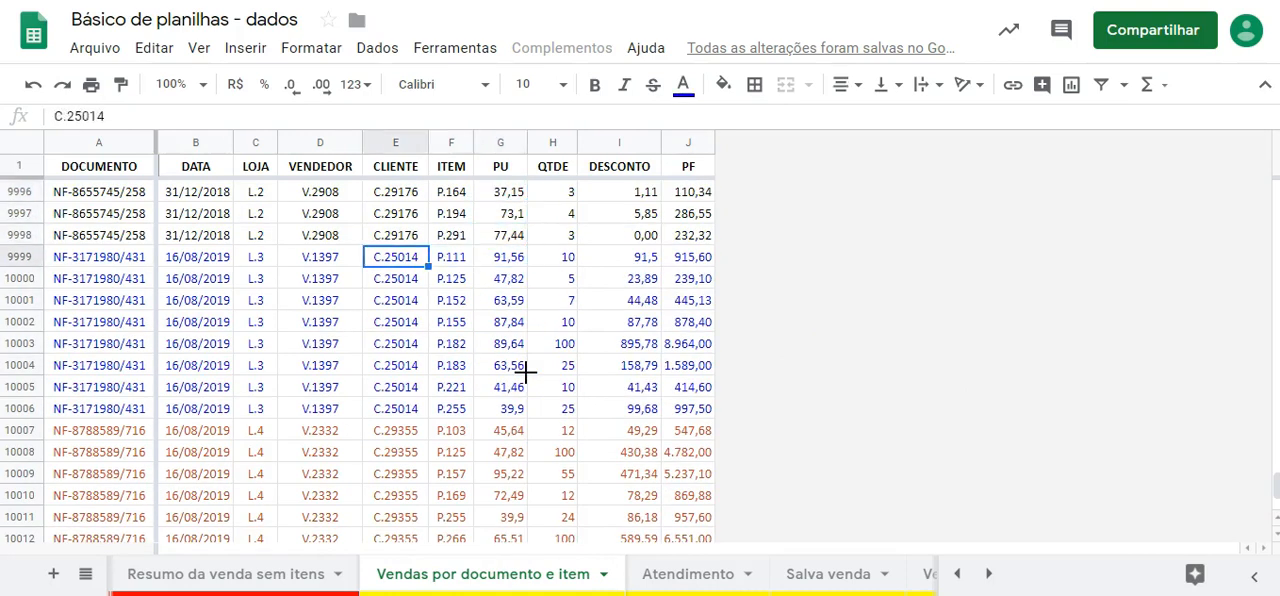
pyautogui.hotkey('shift', 'Down')
pyautogui.hotkey('shift', 'Down')
pyautogui.hotkey('shift', 'Down')
pyautogui.hotkey('shift', 'Down')
pyautogui.hotkey('shift', 'Down')
pyautogui.hotkey('shift', 'Down')
pyautogui.hotkey('shift', 'Down')
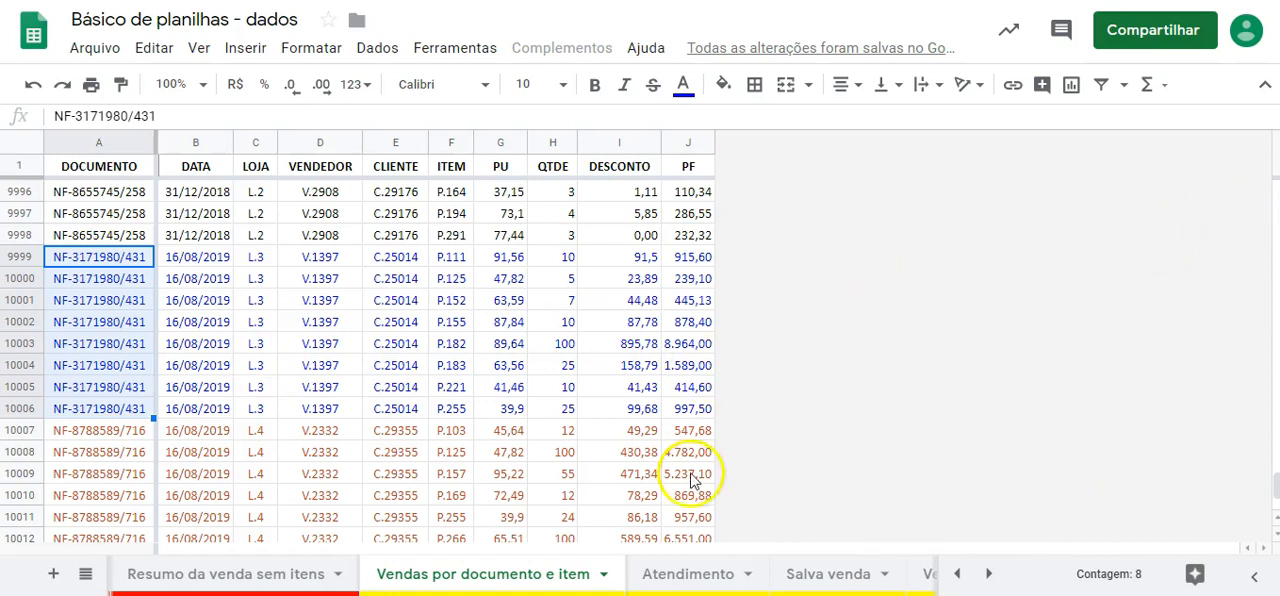
# - Revisit the Atendimento and Salva venda sheets and locate the newly saved lines at the end of the Vendas por documento e item records
pyautogui.click(687, 574)
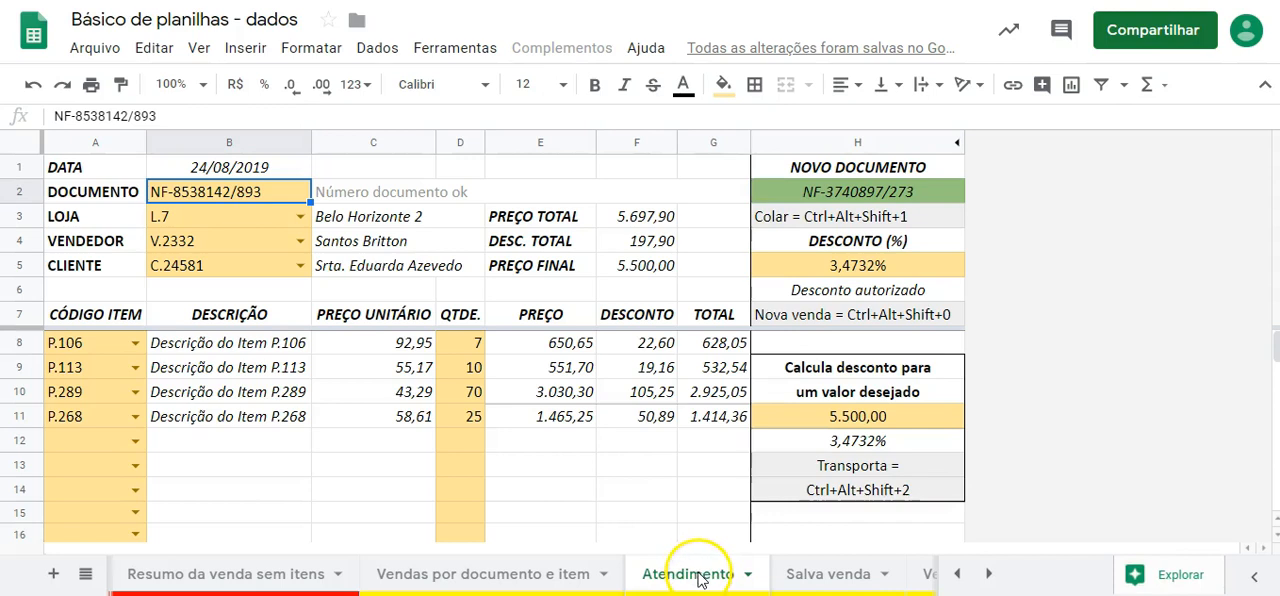
pyautogui.click(820, 576)
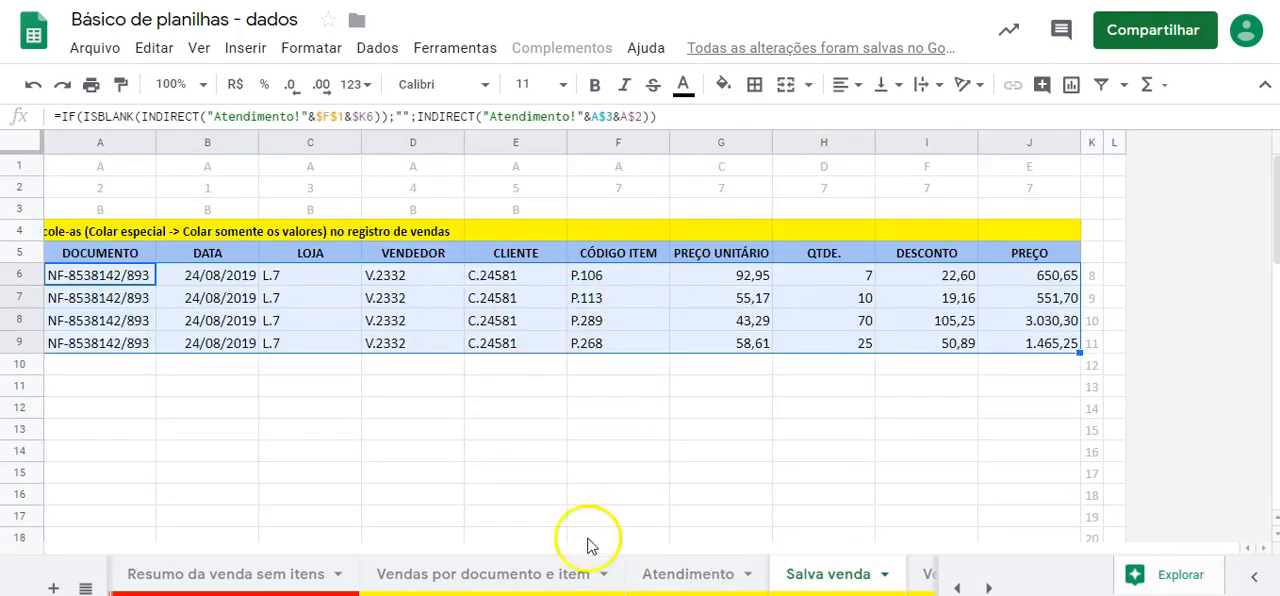
pyautogui.click(513, 578)
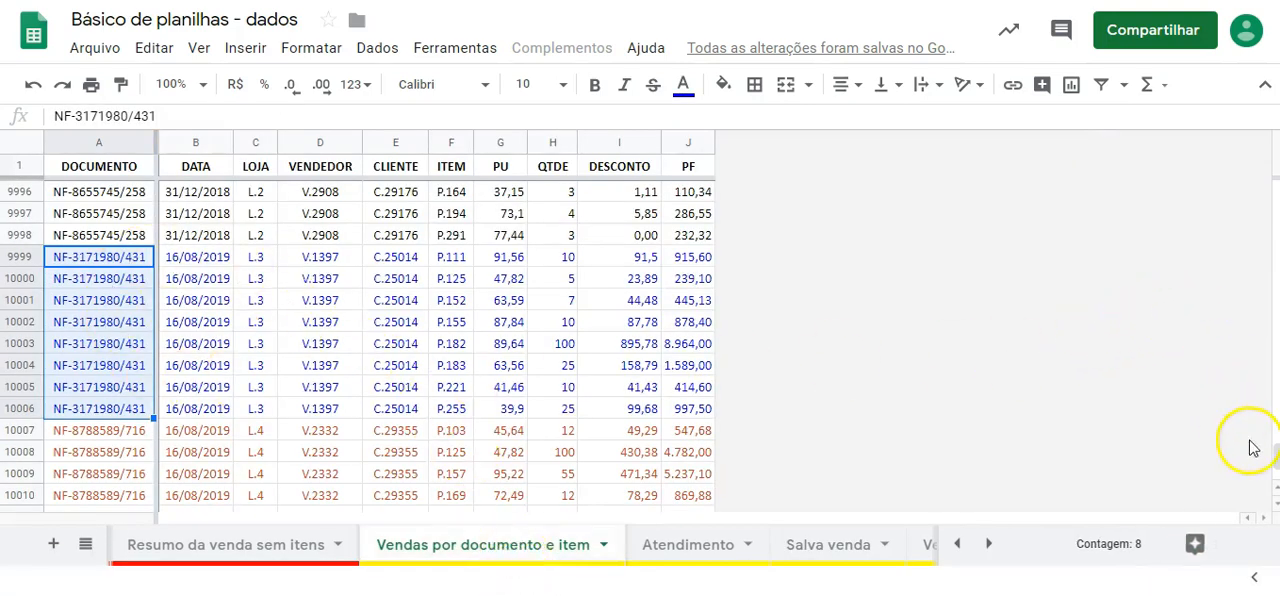
pyautogui.moveTo(1274, 455); pyautogui.dragTo(1274, 463)
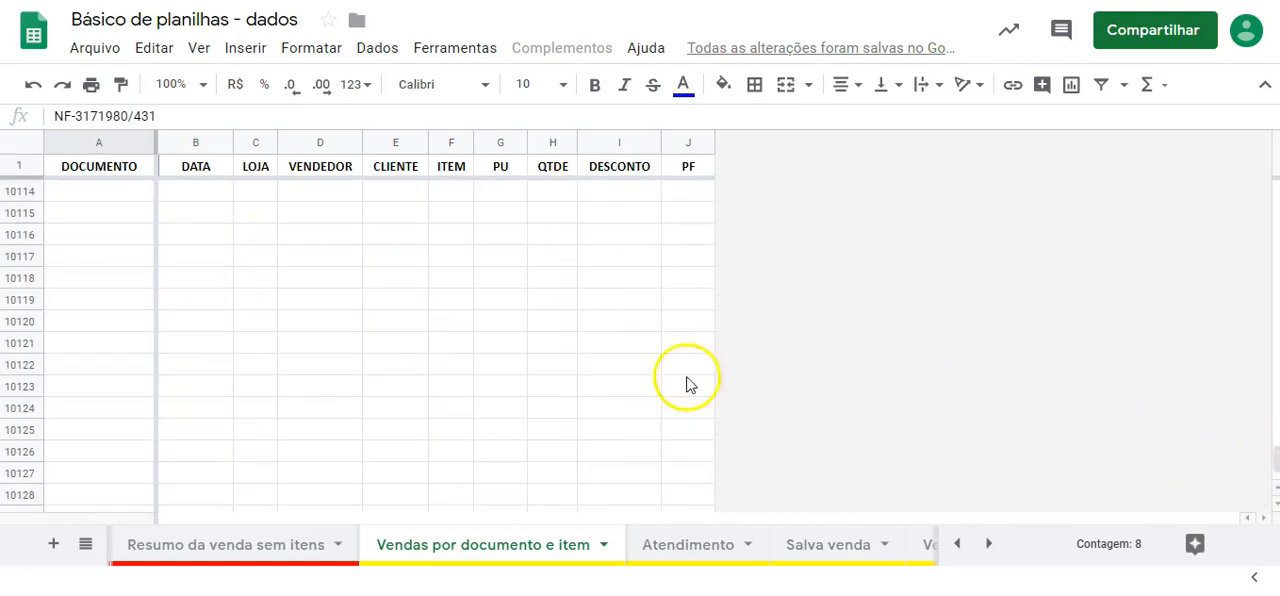
pyautogui.click(609, 373)
pyautogui.press('Up')
pyautogui.press('Up')
pyautogui.press('Up')
pyautogui.press('Up')
pyautogui.press('Up')
pyautogui.press('Up')
pyautogui.press('Up')
pyautogui.press('Up')
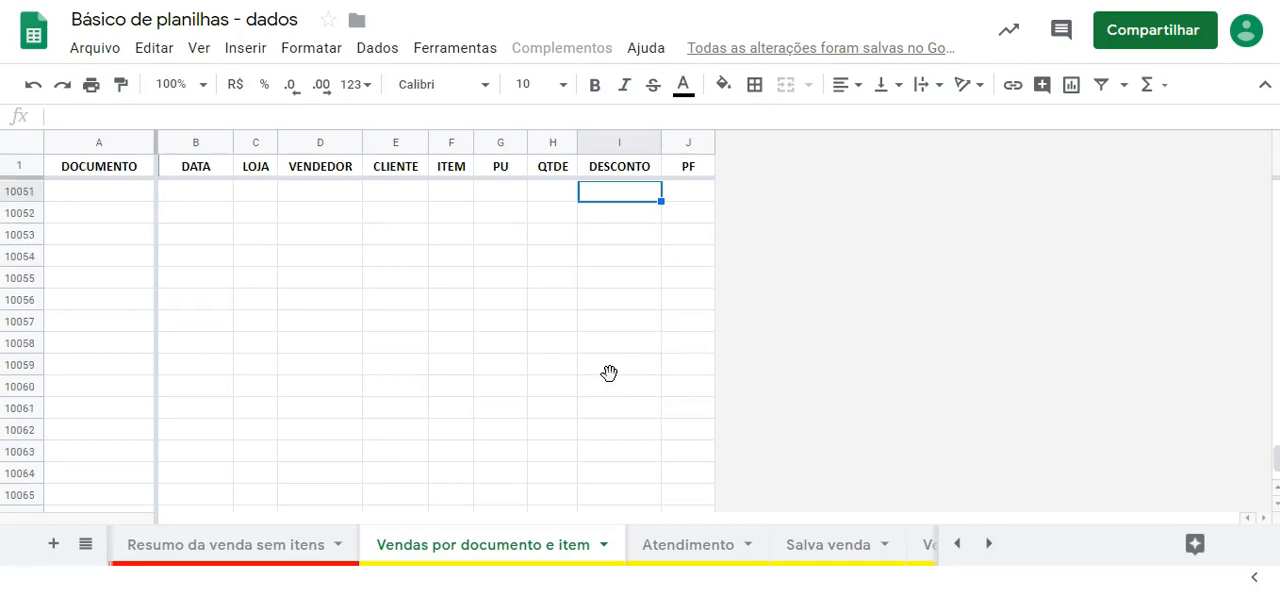
pyautogui.press('Up')
pyautogui.press('Up')
pyautogui.press('Up')
pyautogui.press('Up')
pyautogui.press('Up')
pyautogui.press('Up')
pyautogui.press('Up')
pyautogui.press('Up')
pyautogui.press('Up')
pyautogui.press('Up')
pyautogui.press('Up')
pyautogui.press('Up')
pyautogui.press('Up')
pyautogui.press('Up')
pyautogui.press('Up')
pyautogui.press('Up')
pyautogui.press('Up')
pyautogui.press('Up')
pyautogui.press('Up')
pyautogui.press('Up')
pyautogui.press('Down')
pyautogui.press('Down')
pyautogui.press('Down')
pyautogui.press('Down')
pyautogui.press('Down')
pyautogui.press('Down')
pyautogui.press('Down')
pyautogui.press('Down')
pyautogui.press('Down')
pyautogui.press('Down')
pyautogui.press('Down')
pyautogui.press('Down')
pyautogui.press('Down')
pyautogui.press('Down')
pyautogui.press('Down')
pyautogui.press('Down')
pyautogui.press('Down')
pyautogui.press('Down')
pyautogui.press('Down')
pyautogui.press('Down')
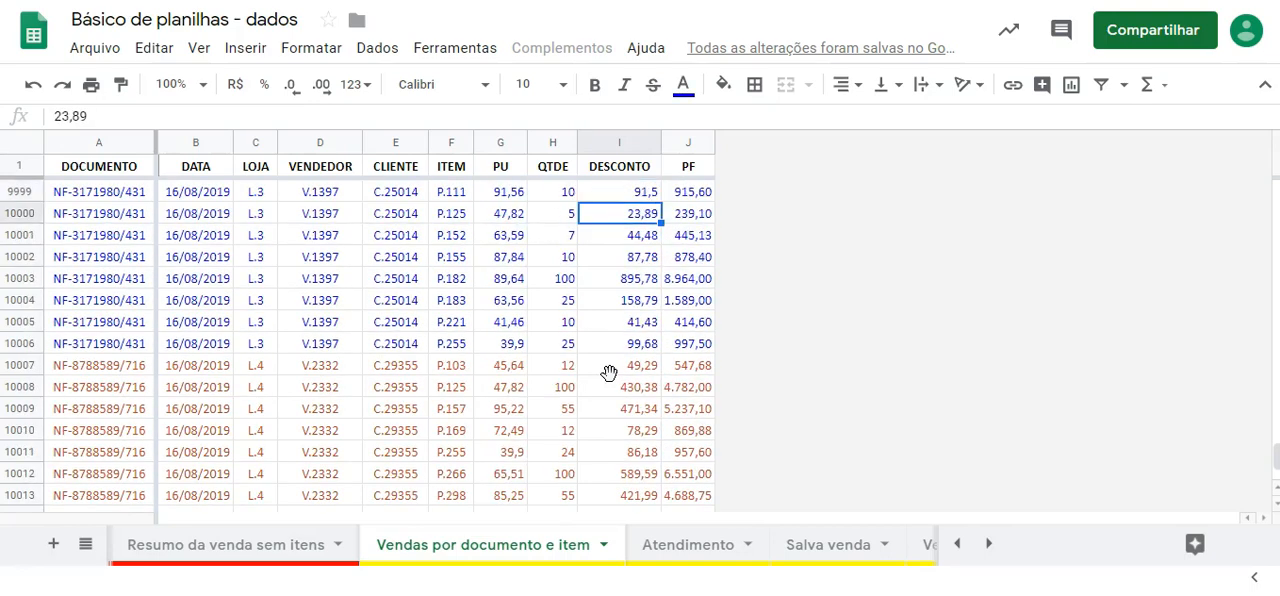
pyautogui.press('Up')
pyautogui.press('Up')
pyautogui.press('Up')
pyautogui.press('Up')
pyautogui.press('Up')
pyautogui.press('Up')
pyautogui.press('Up')
pyautogui.press('Up')
pyautogui.press('Up')
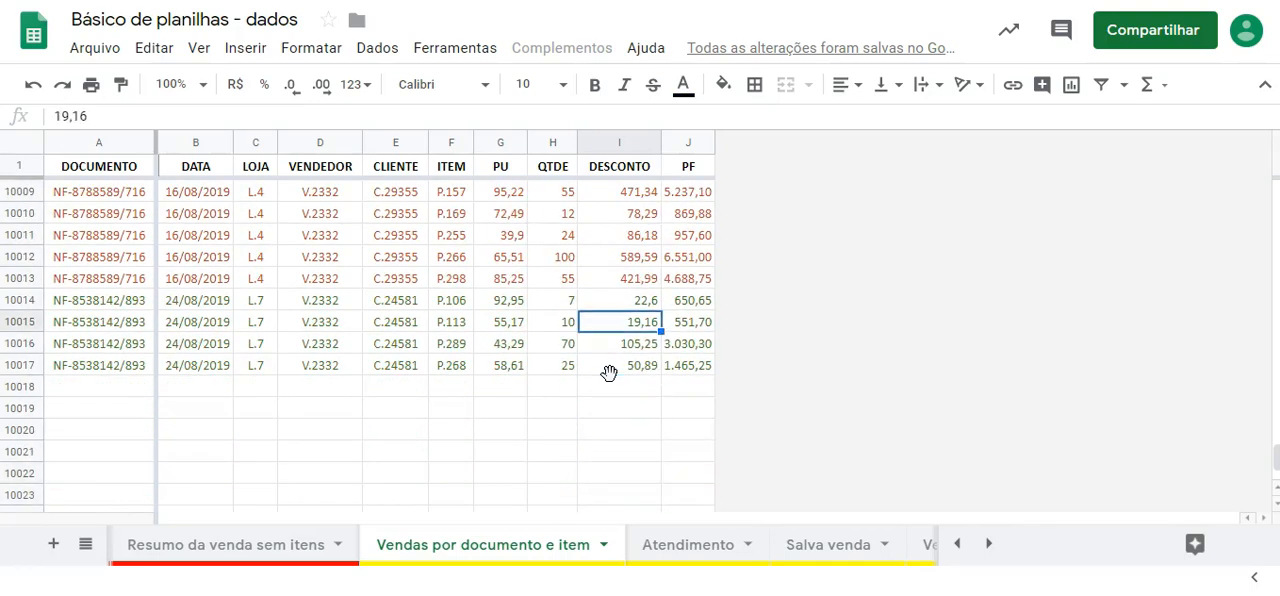
# - Return to the document number of the first green sale line in row 10014 and compare the recorded lines with the Atendimento form
pyautogui.press('Left')
pyautogui.press('Left')
pyautogui.press('Left')
pyautogui.press('Left')
pyautogui.press('Left')
pyautogui.press('Left')
pyautogui.press('Left')
pyautogui.press('Left')
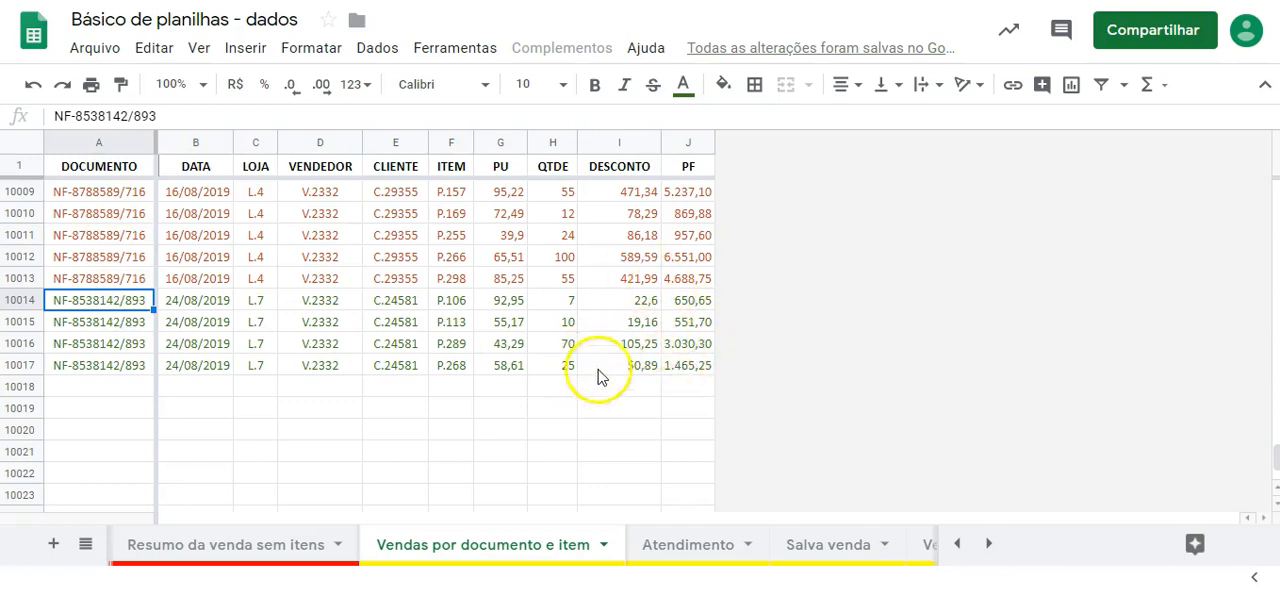
pyautogui.click(688, 548)
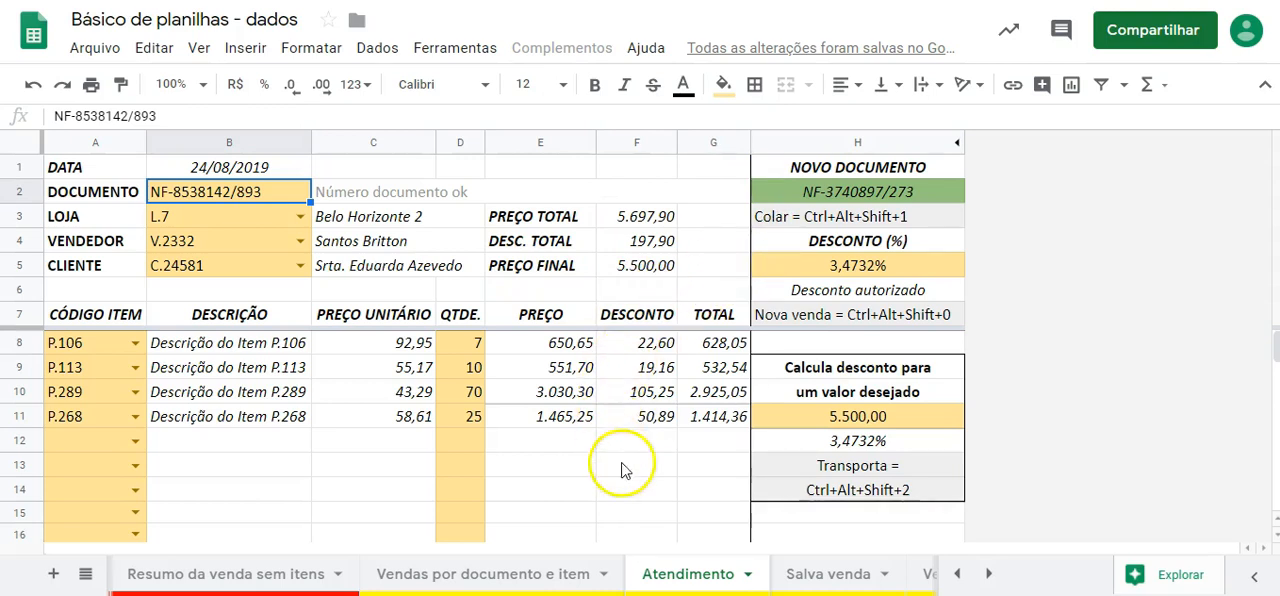
pyautogui.click(537, 576)
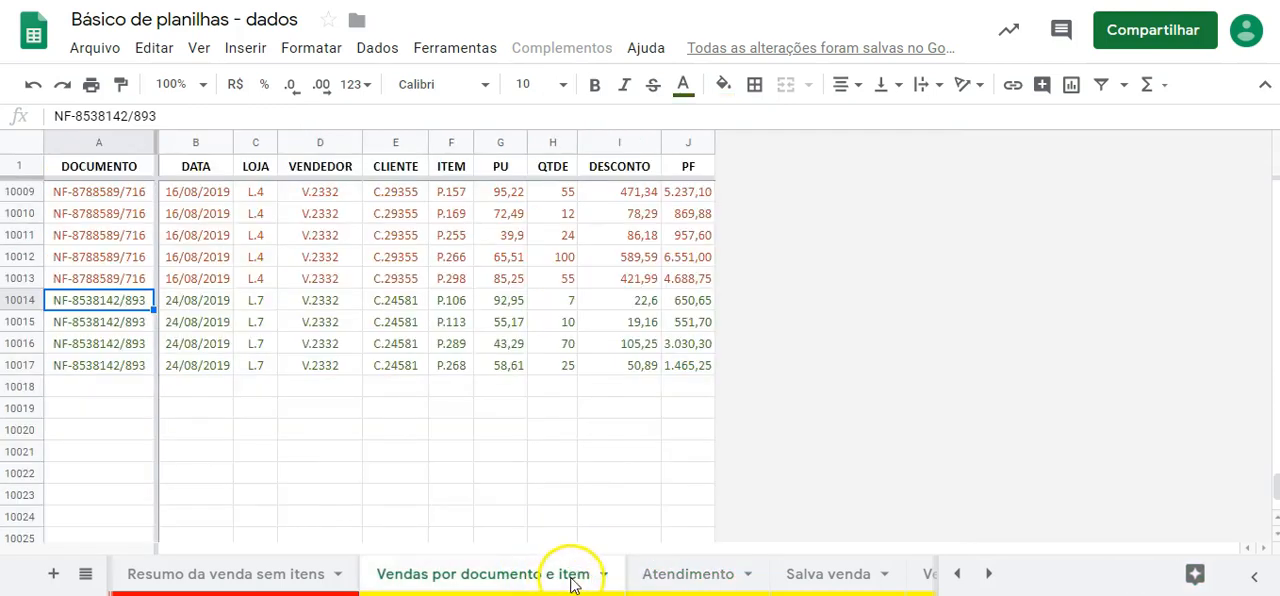
# - Review the sale's path from Atendimento through Salva venda to the Vendas por documento e item records, comparing the four item lines on each sheet
pyautogui.click(697, 570)
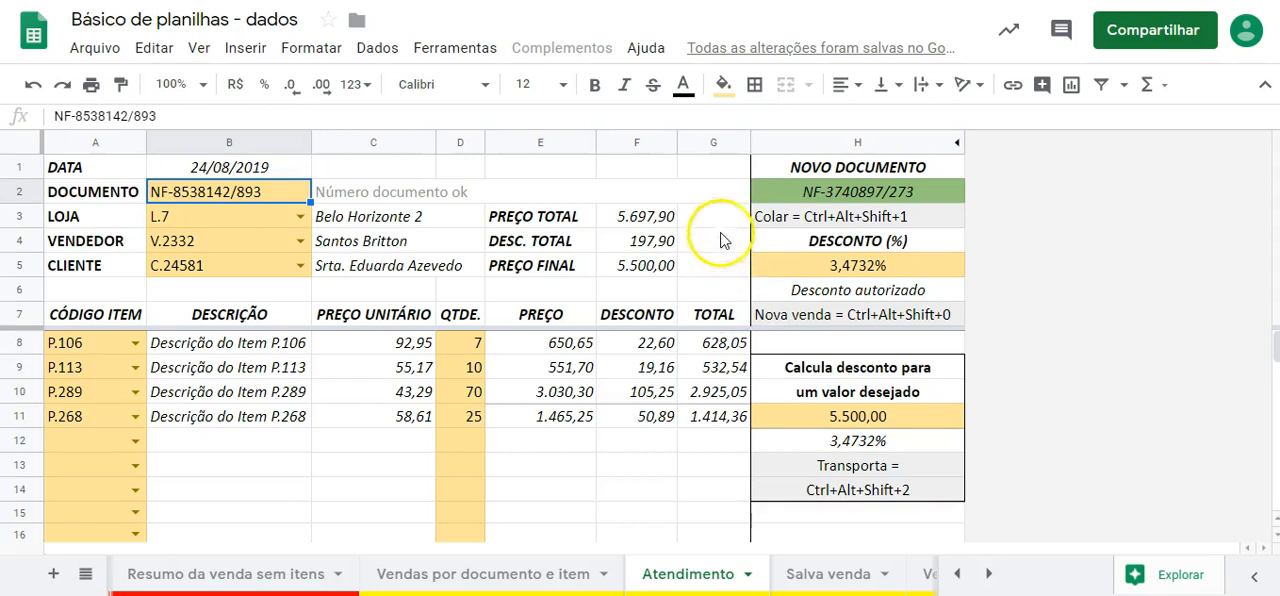
pyautogui.click(825, 575)
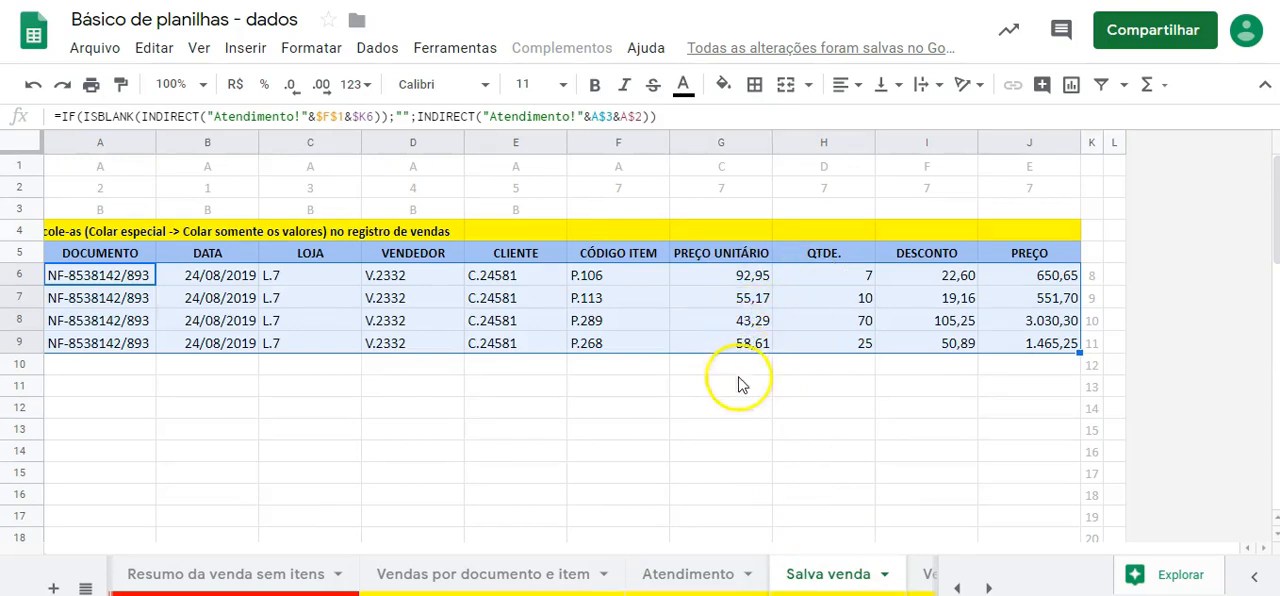
pyautogui.click(687, 574)
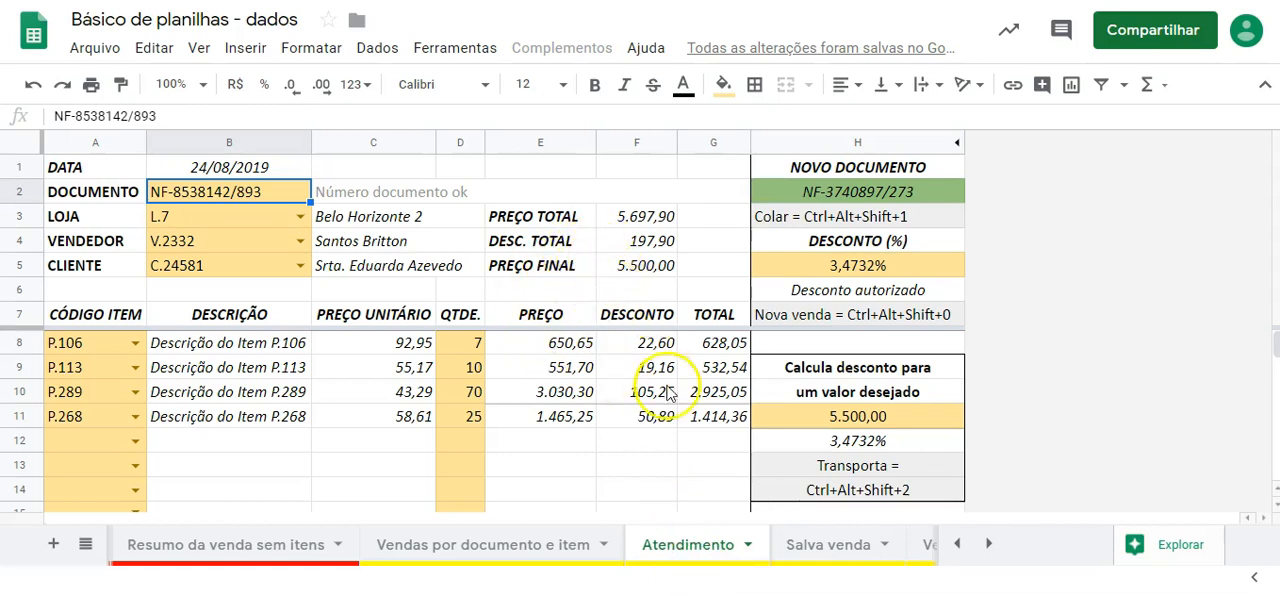
pyautogui.click(552, 547)
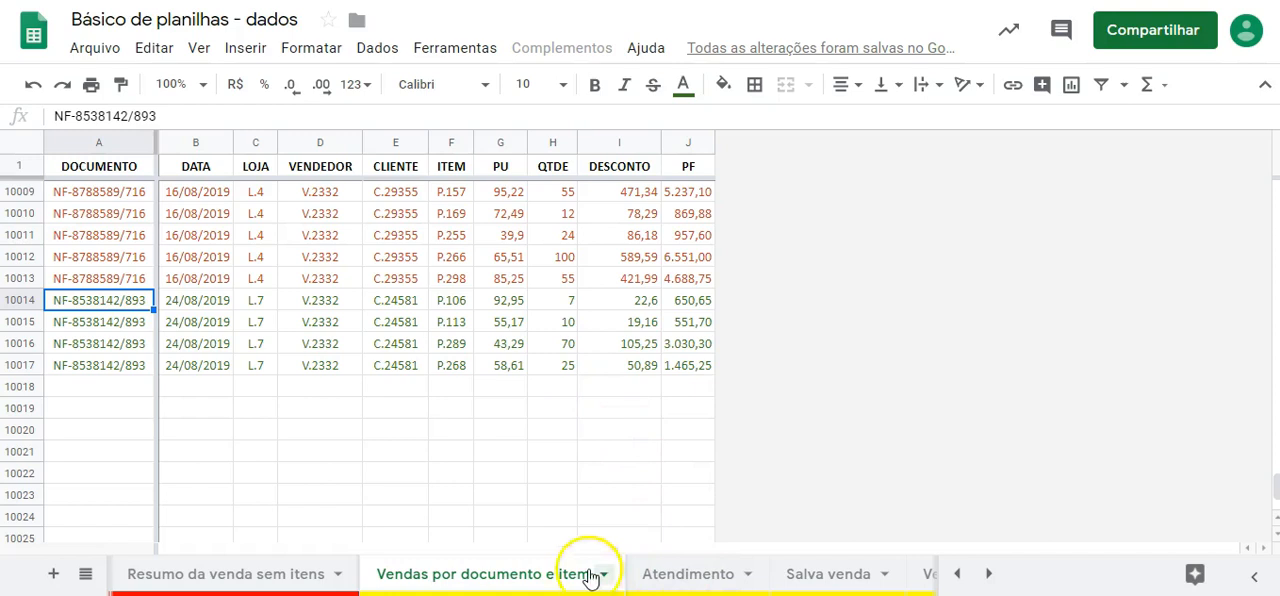
pyautogui.click(826, 576)
pyautogui.click(697, 578)
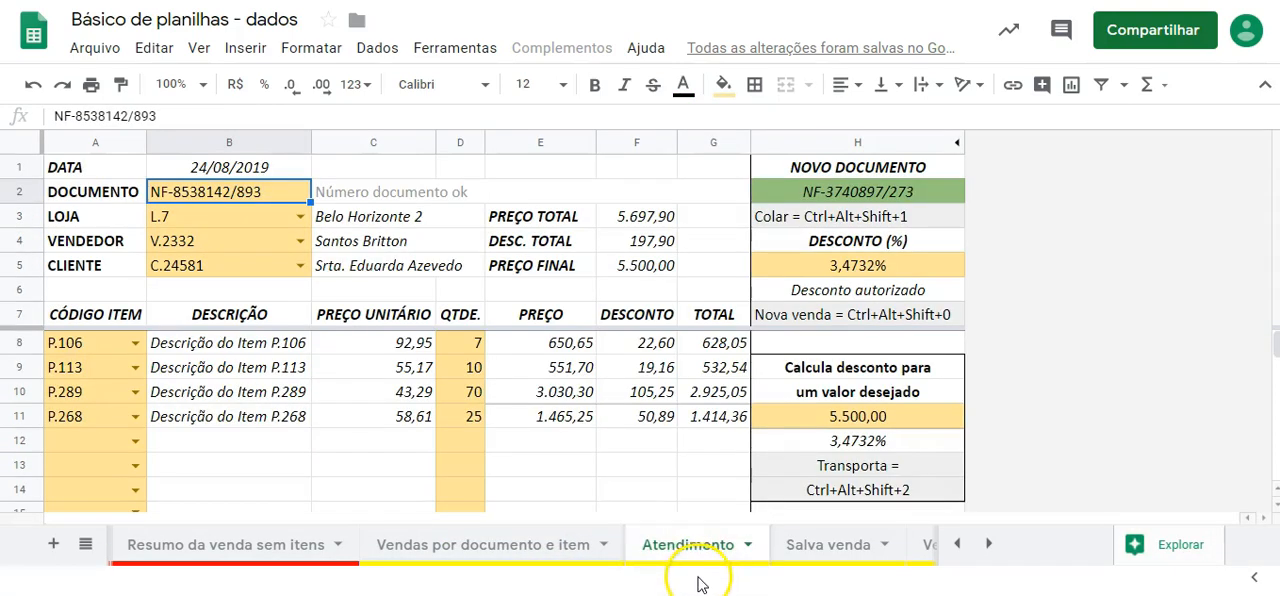
pyautogui.click(572, 542)
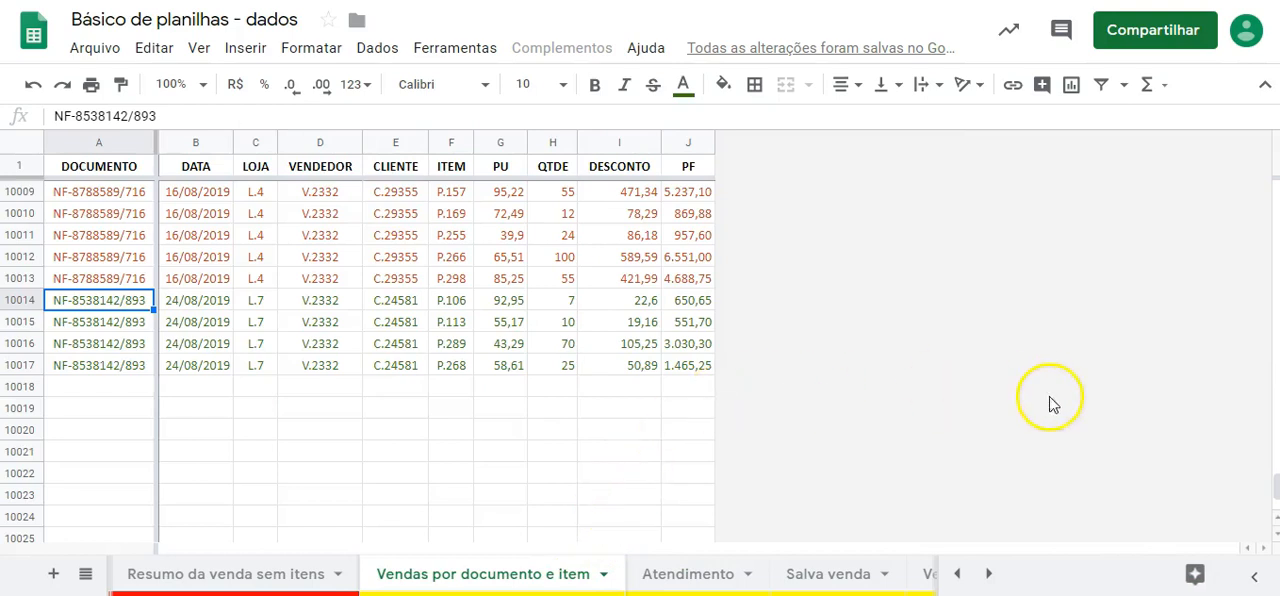